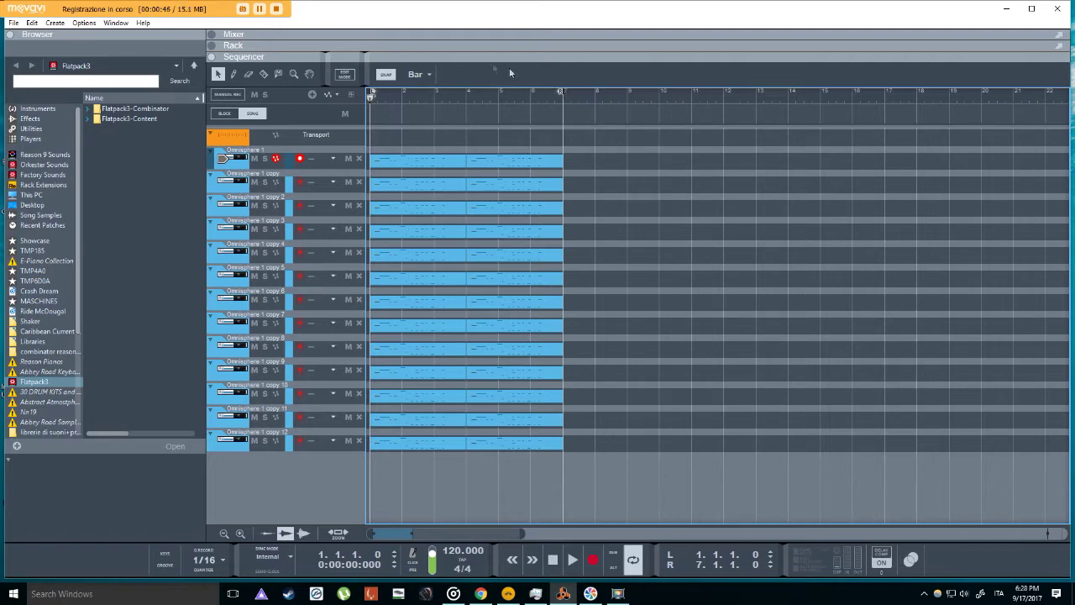
# Expand the rack above the sequencer to look over the Omnisphere devices, and collapse it again to leave only the sequencer.
pyautogui.moveTo(476, 57); pyautogui.dragTo(478, 223)
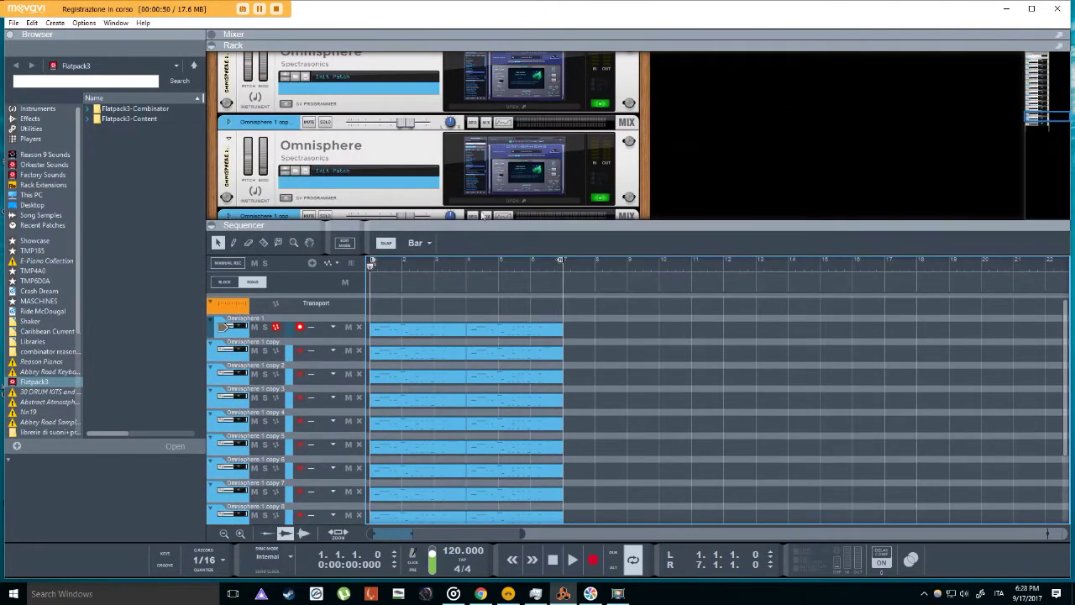
pyautogui.scroll(-2, 530, 121)
pyautogui.scroll(-2, 498, 192)
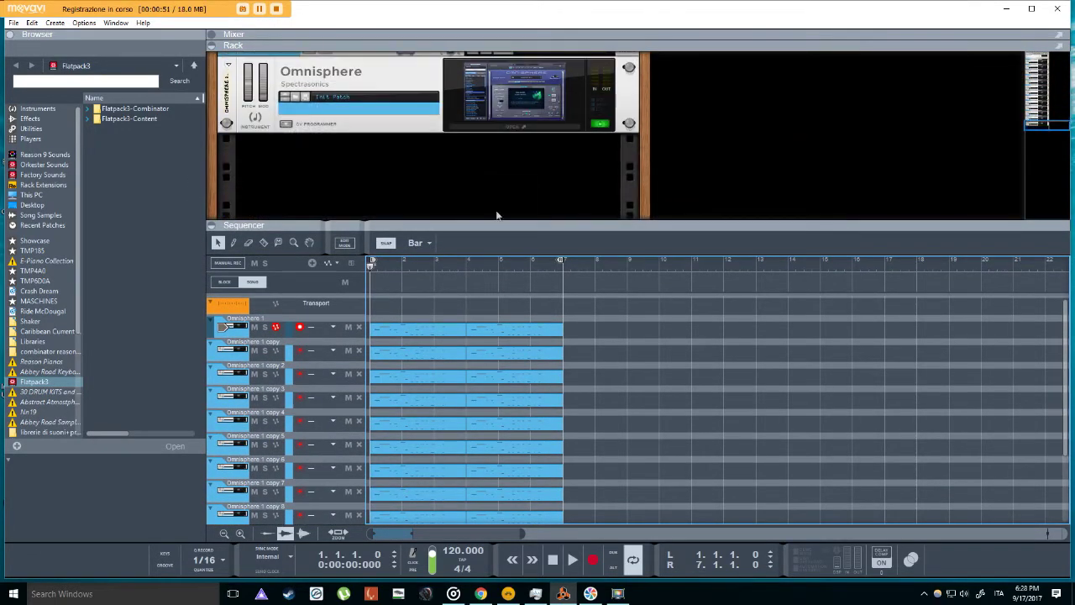
pyautogui.scroll(-1, 544, 356)
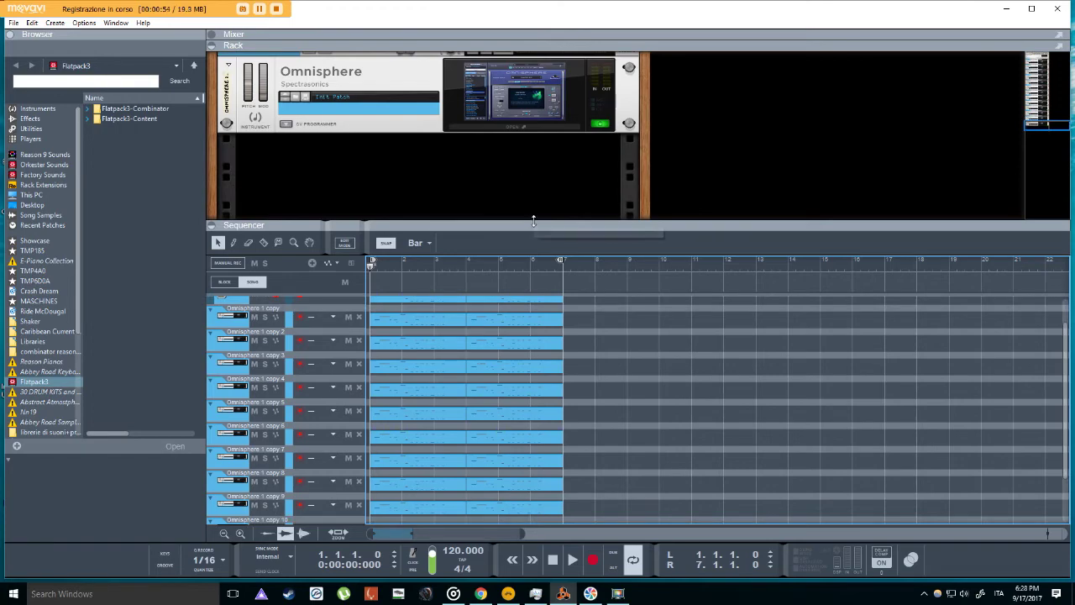
pyautogui.moveTo(533, 220); pyautogui.dragTo(537, 265)
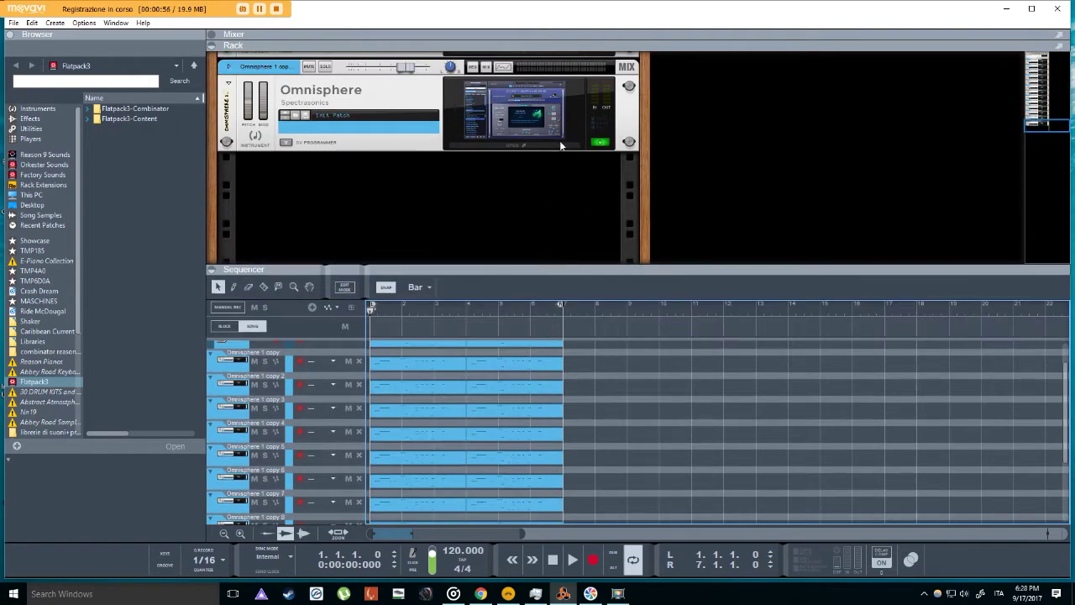
pyautogui.moveTo(588, 269); pyautogui.dragTo(588, 149)
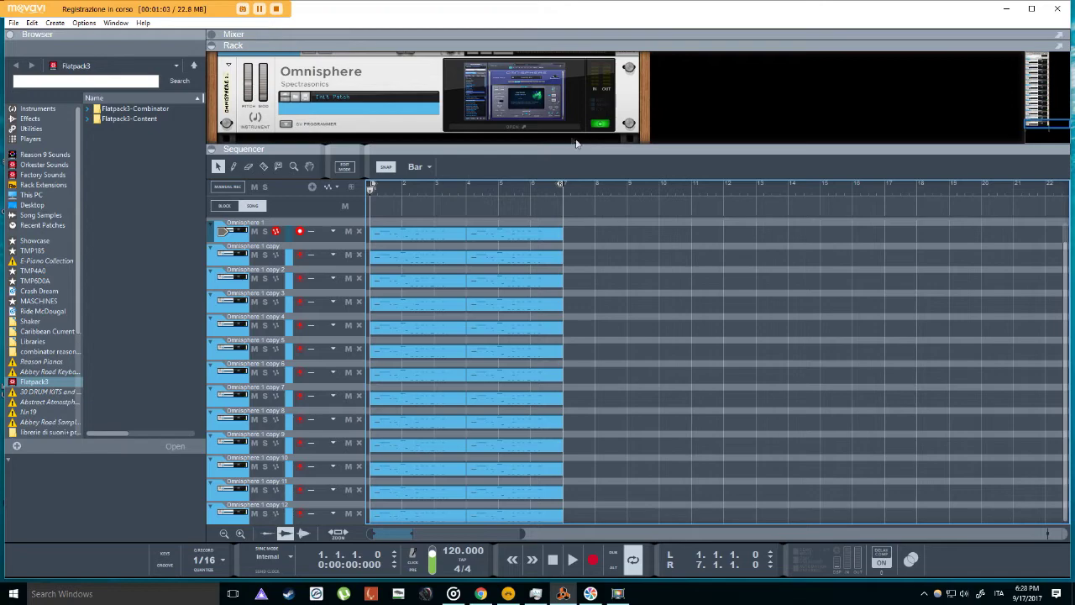
pyautogui.moveTo(578, 148); pyautogui.dragTo(600, 298)
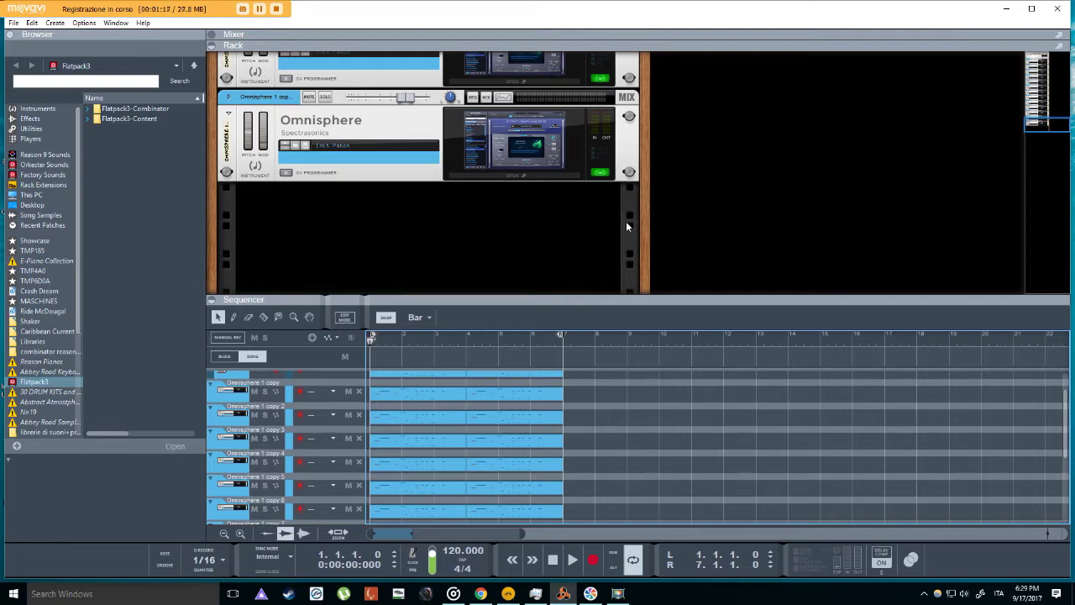
pyautogui.moveTo(567, 298); pyautogui.dragTo(577, 76)
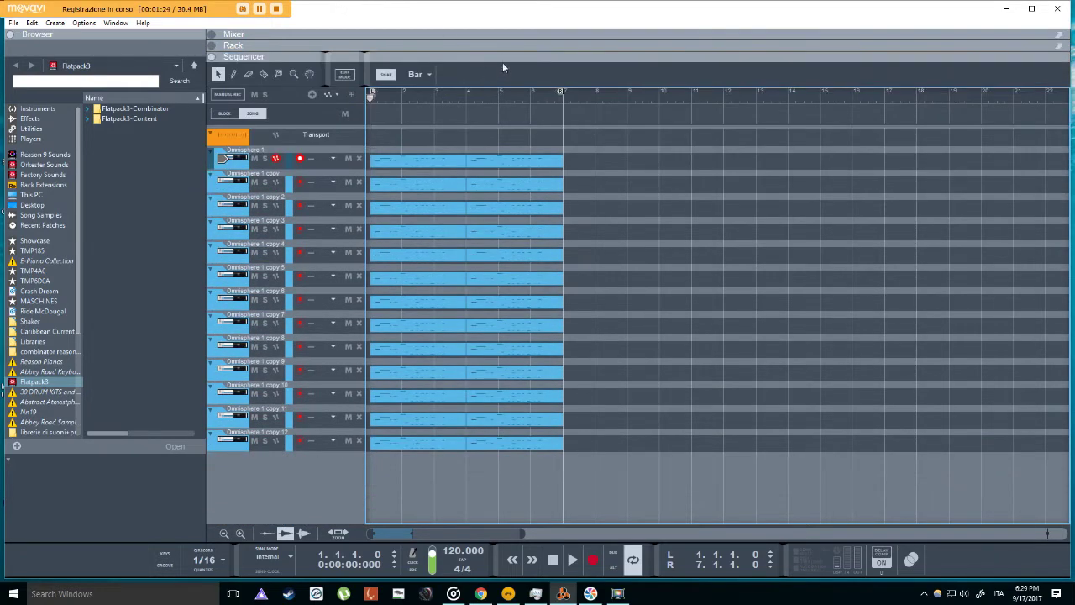
pyautogui.moveTo(503, 59)
pyautogui.mouseDown()
pyautogui.moveTo(503, 113)
pyautogui.moveTo(503, 57)
pyautogui.mouseUp()
pyautogui.click(263, 458)
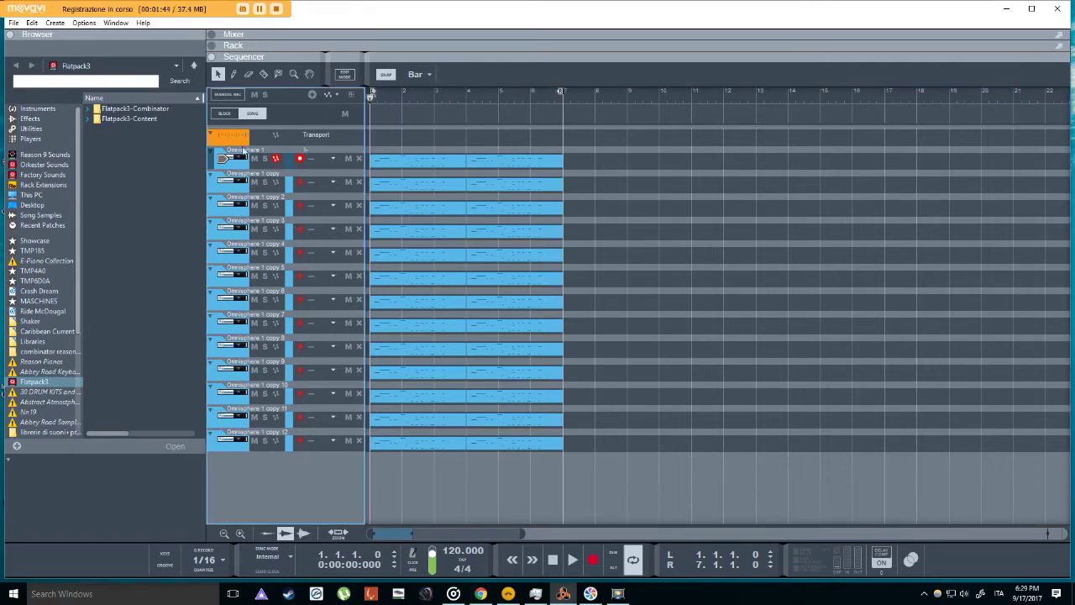
# Open the first Omnisphere's plug-in window from the rack and examine its Common, A and B effects pages before returning to the sequencer.
pyautogui.moveTo(554, 61); pyautogui.dragTo(555, 315)
pyautogui.scroll(6, 434, 188)
pyautogui.scroll(10, 434, 188)
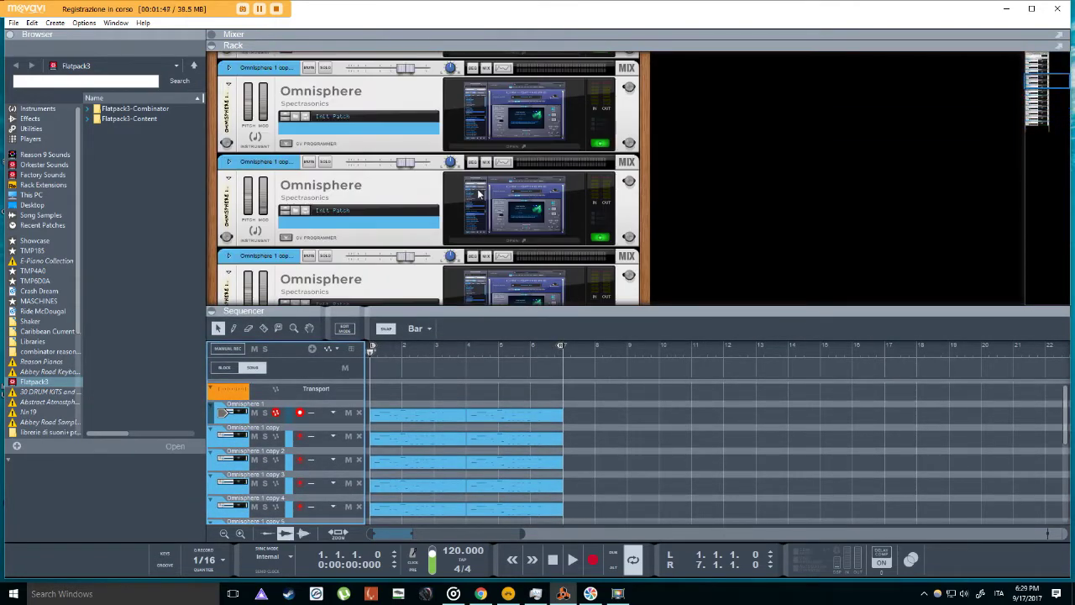
pyautogui.scroll(-3, 504, 168)
pyautogui.click(532, 169)
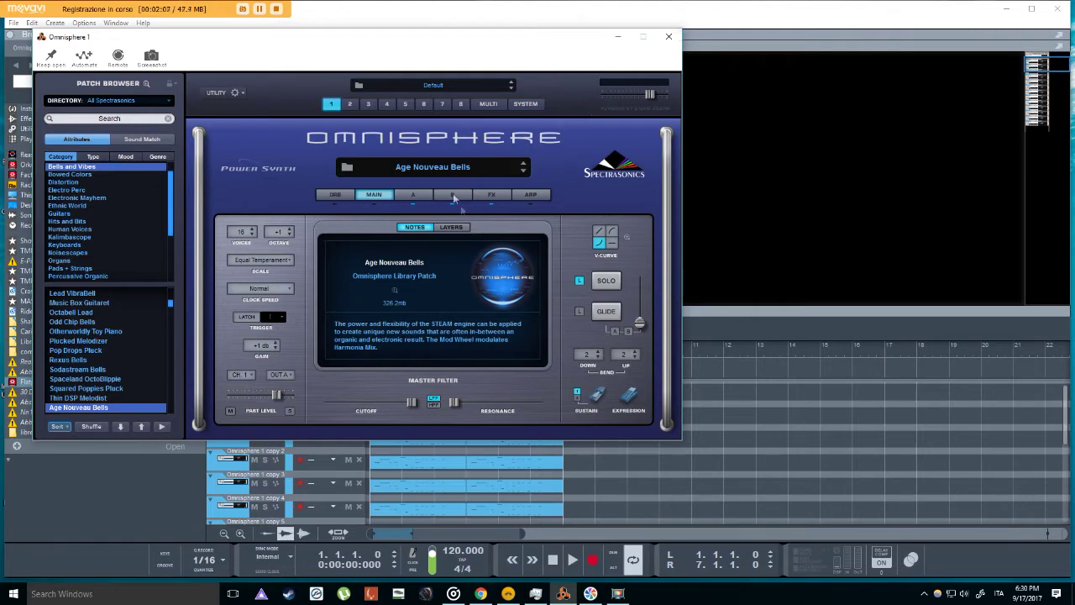
pyautogui.click(491, 195)
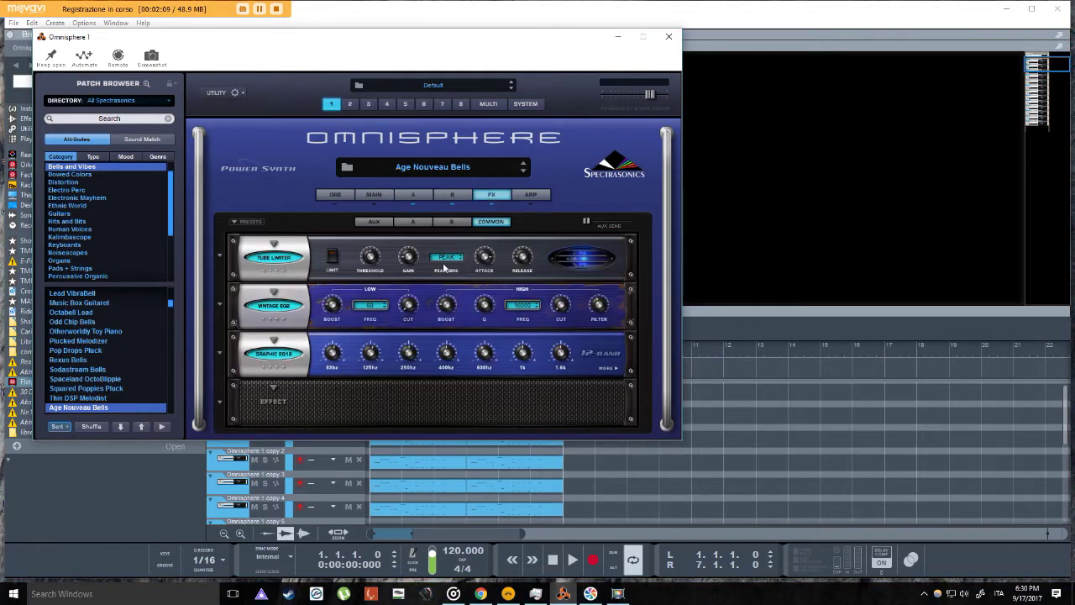
pyautogui.click(415, 221)
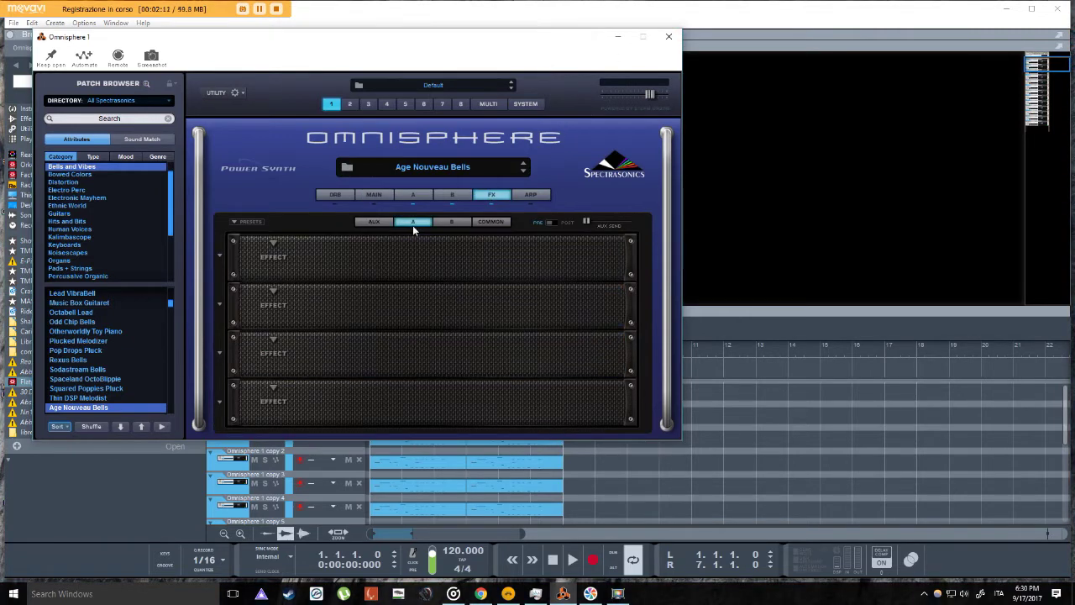
pyautogui.click(452, 221)
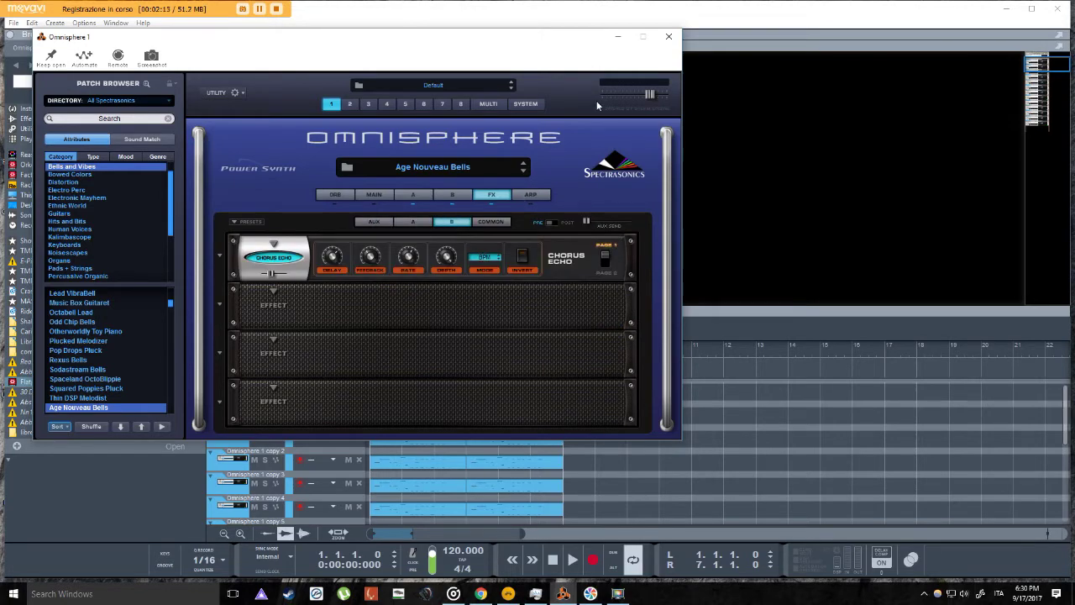
pyautogui.click(669, 36)
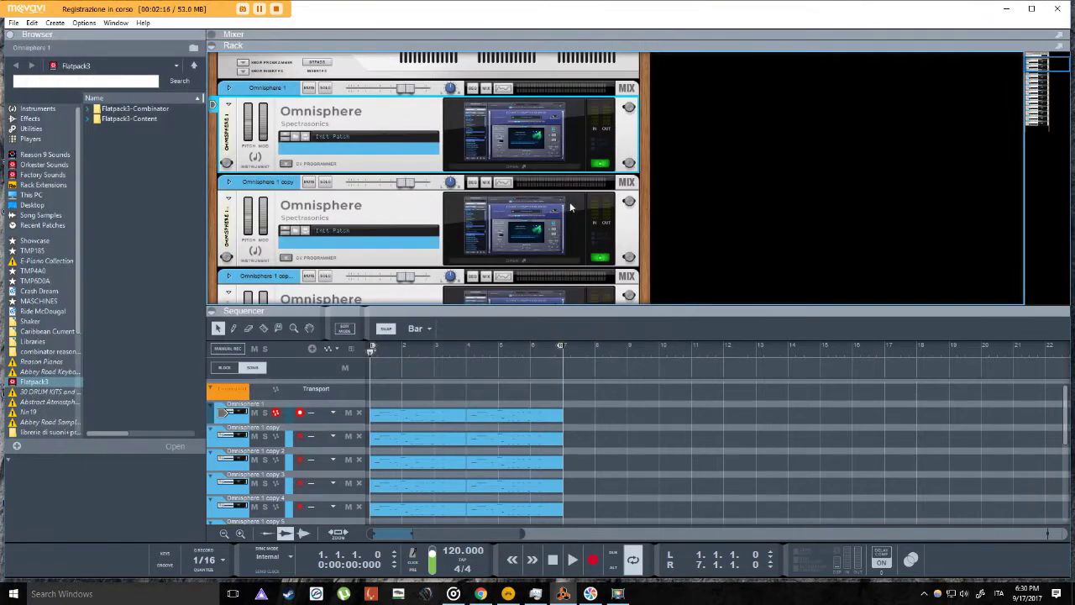
pyautogui.moveTo(578, 305); pyautogui.dragTo(517, 59)
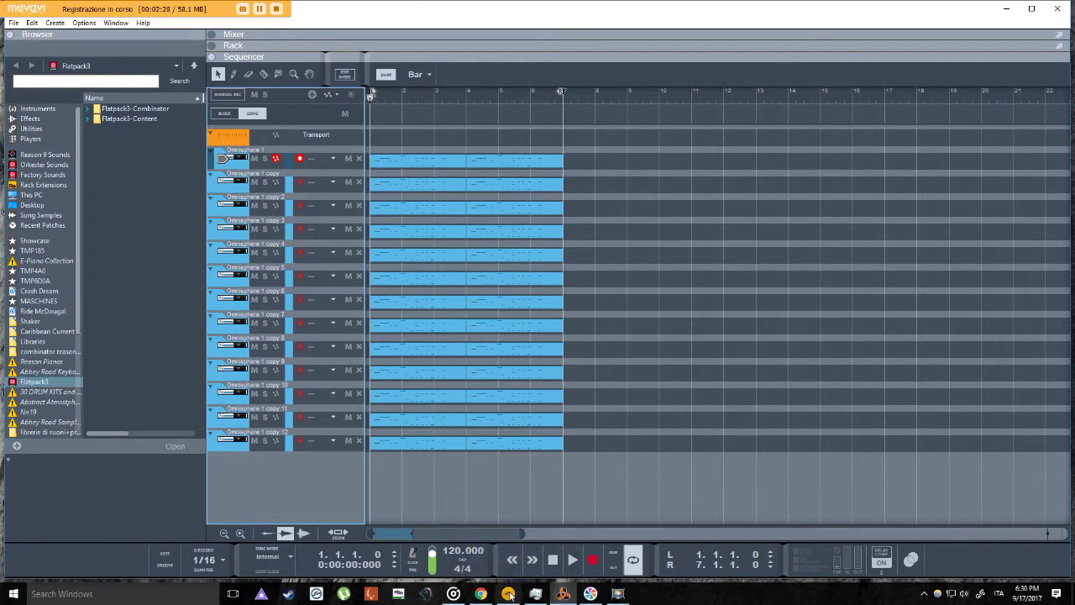
pyautogui.moveTo(434, 59)
pyautogui.mouseDown()
pyautogui.moveTo(428, 81)
pyautogui.moveTo(430, 59)
pyautogui.mouseUp()
# Look through the full-height rack of Omnisphere devices, and arrange a narrow mixer strip above the enlarged sequencer.
pyautogui.press('F4')
pyautogui.press('F4')
pyautogui.press('F5')
pyautogui.press('F6')
pyautogui.scroll(-10, 539, 229)
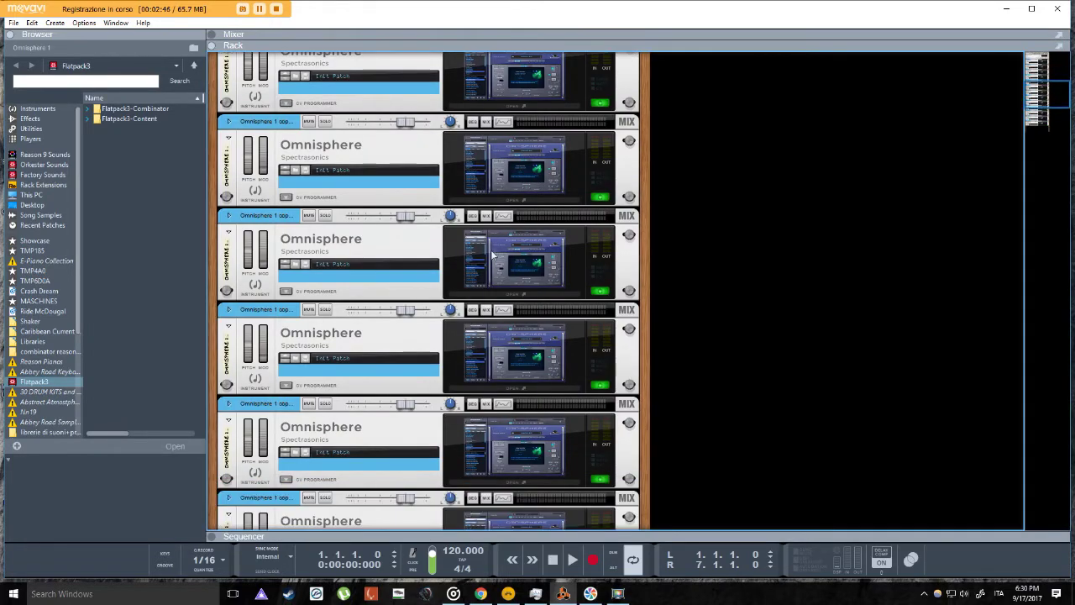
pyautogui.scroll(6, 468, 305)
pyautogui.hotkey('F5', 'F6', 'F7')
pyautogui.moveTo(523, 377); pyautogui.dragTo(523, 95)
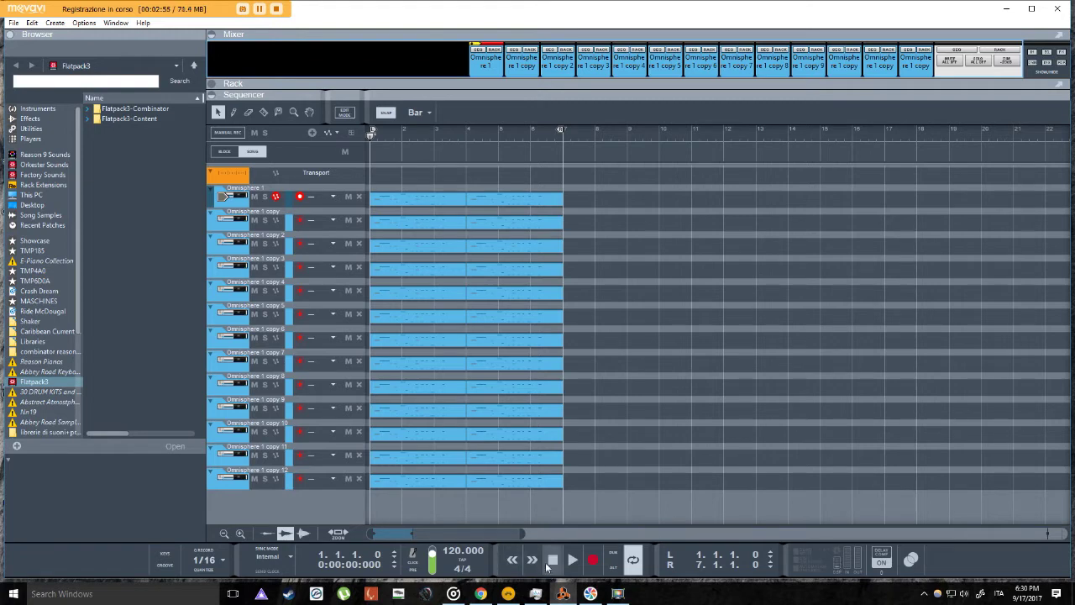
# Play the Omnisphere song, check the processor load in Task Manager, and restart playback from the beginning.
pyautogui.click(572, 560)
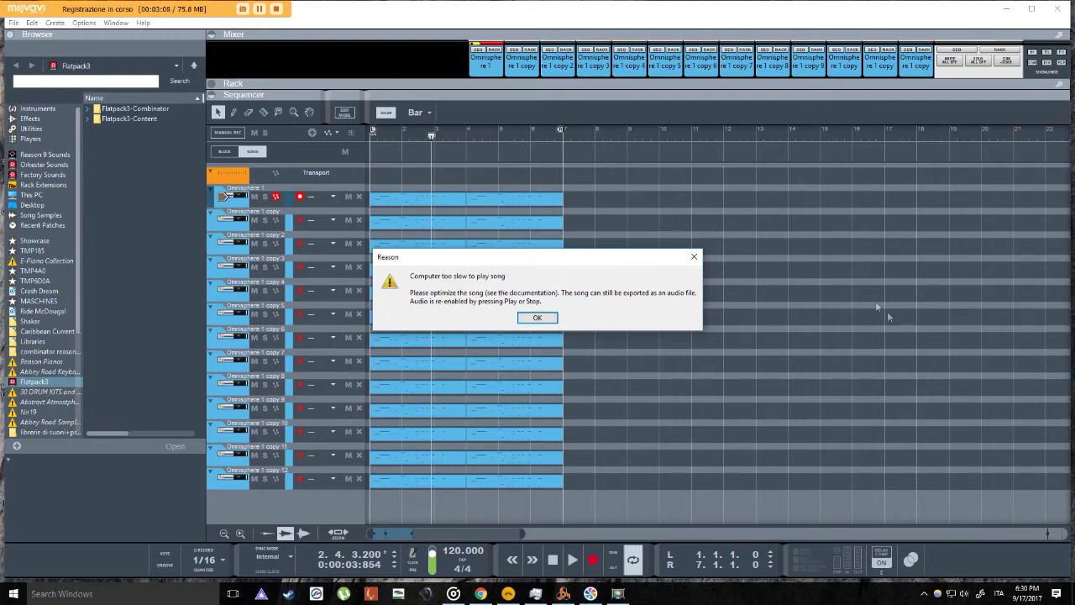
pyautogui.click(694, 256)
pyautogui.click(535, 593)
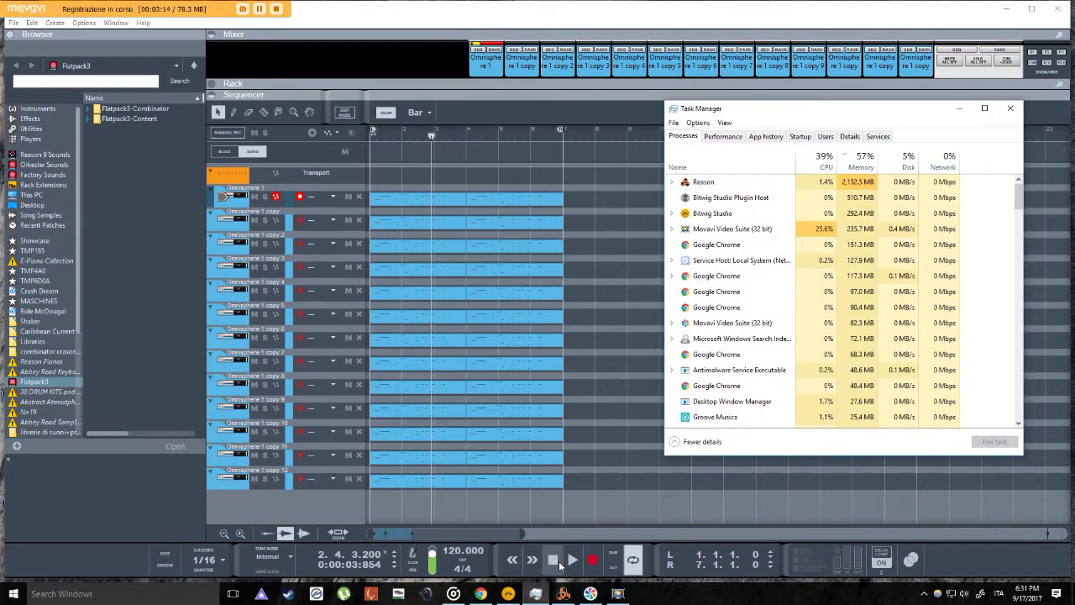
pyautogui.click(552, 559)
pyautogui.click(572, 561)
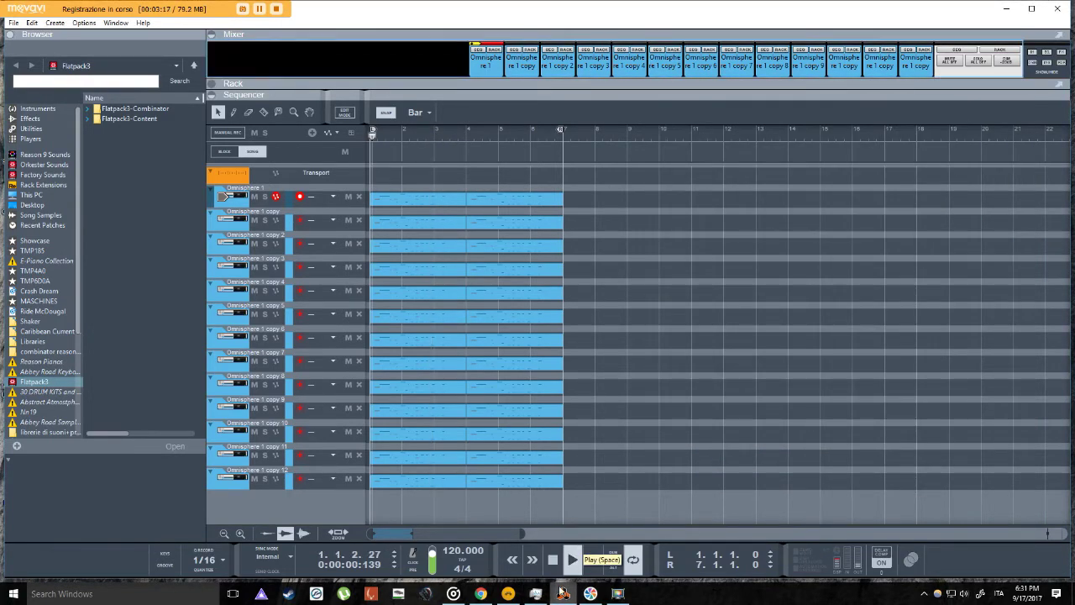
pyautogui.click(537, 318)
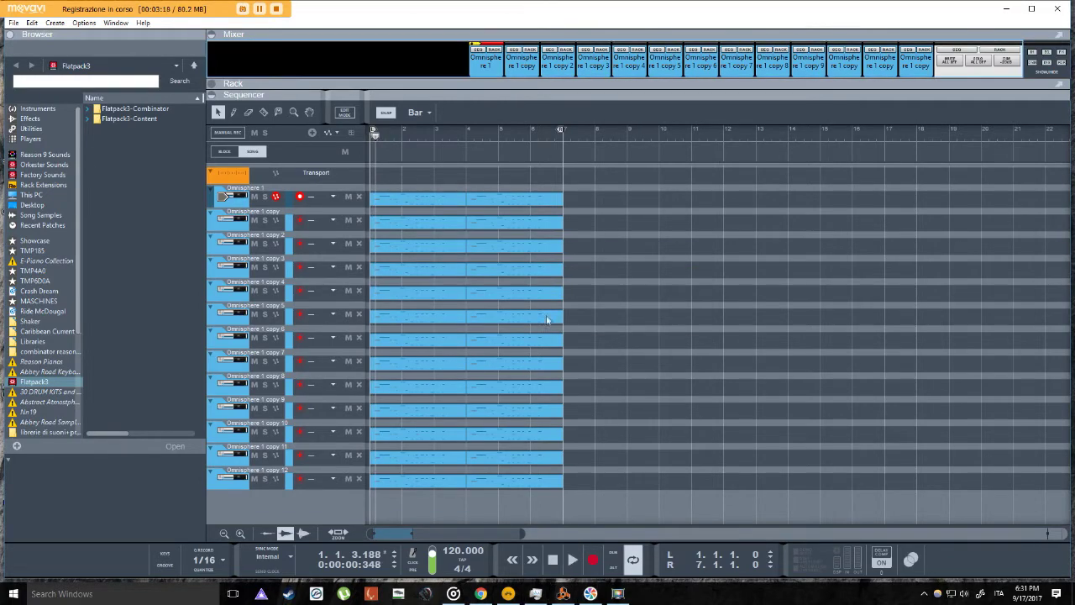
# Switch to Bitwig Studio and look through the stack of Omnisphere tracks from first to last.
pyautogui.moveTo(497, 94); pyautogui.dragTo(500, 55)
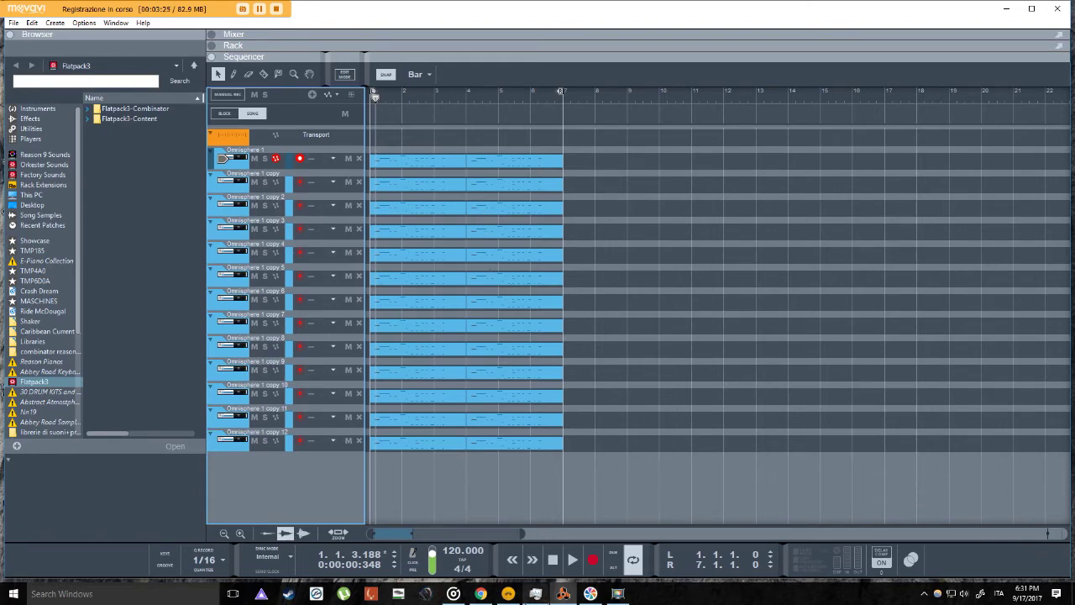
pyautogui.click(507, 593)
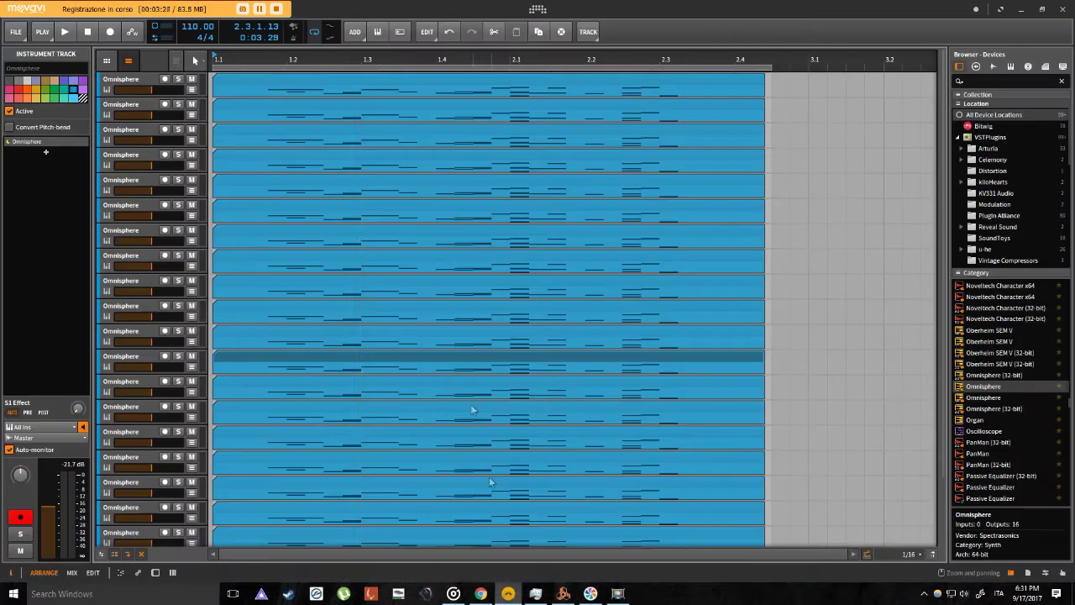
pyautogui.scroll(1, 344, 259)
pyautogui.scroll(-1, 311, 324)
pyautogui.scroll(1, 387, 319)
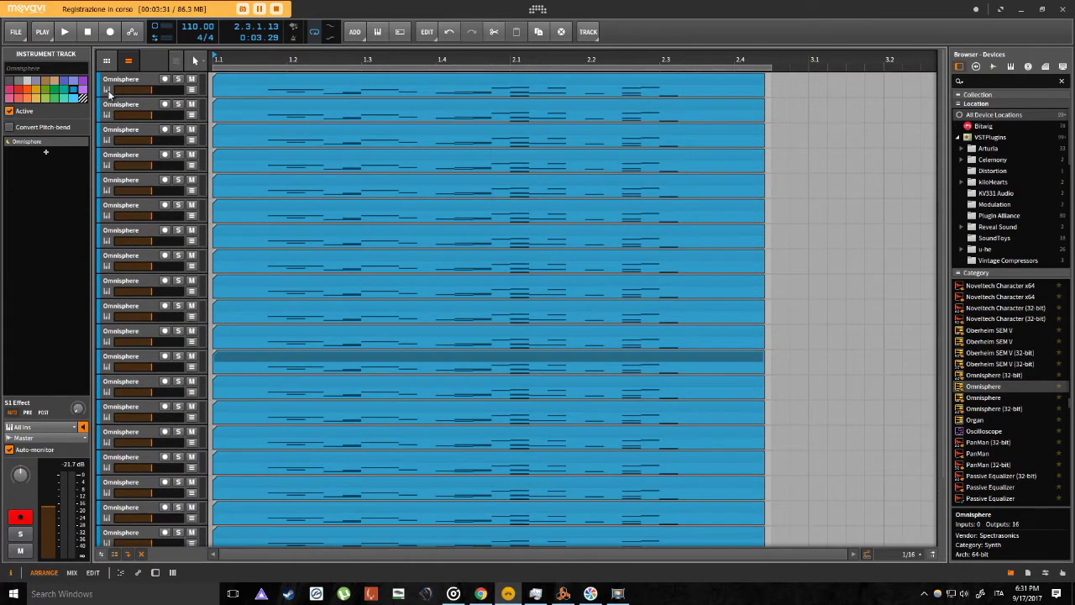
pyautogui.scroll(-4, 165, 240)
pyautogui.scroll(4, 191, 241)
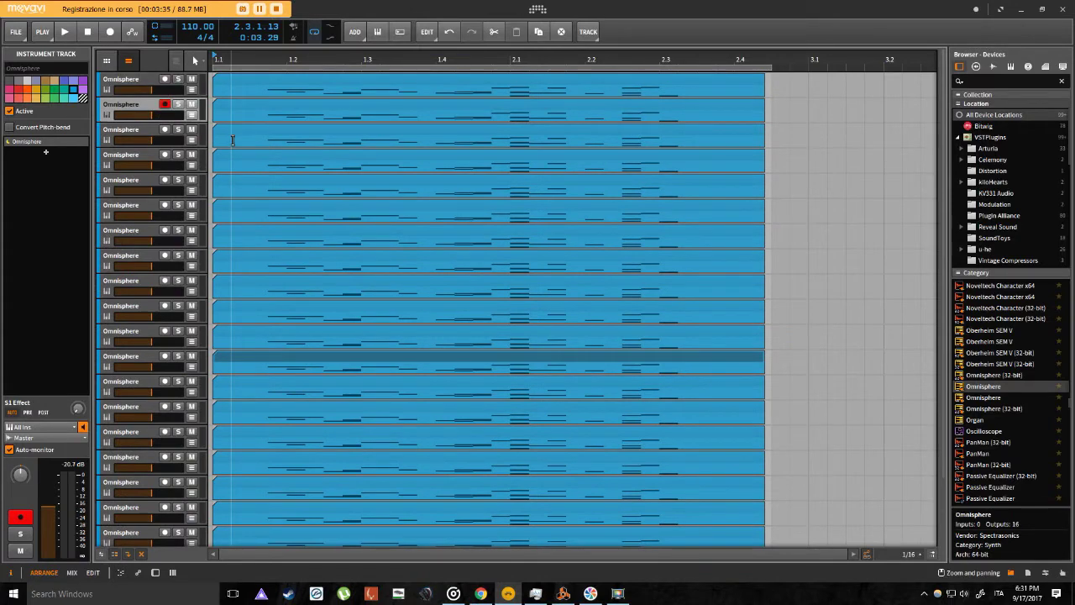
pyautogui.scroll(-4, 277, 252)
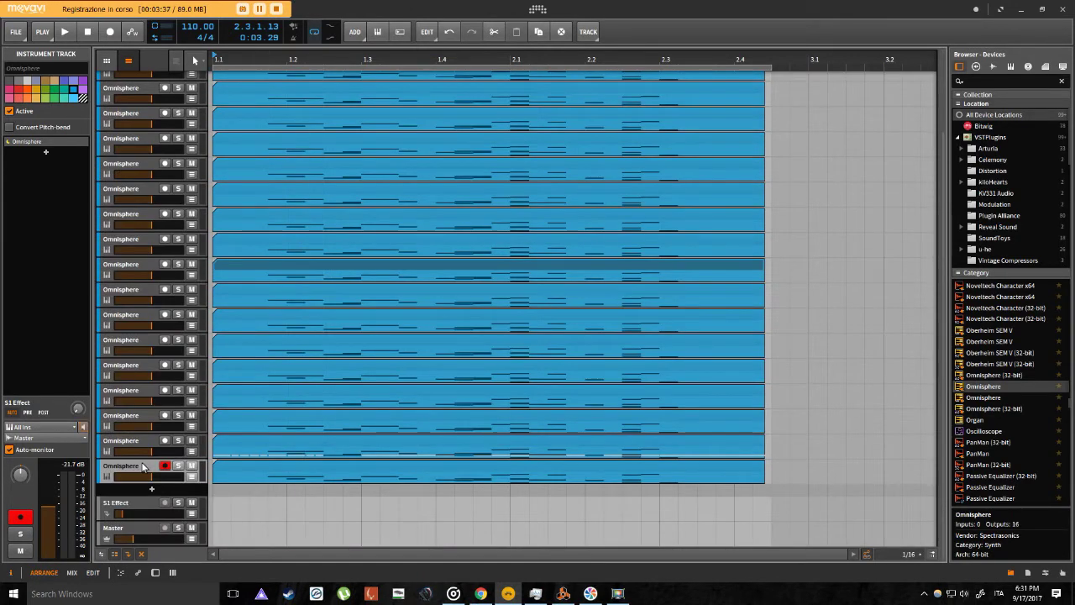
pyautogui.scroll(4, 327, 252)
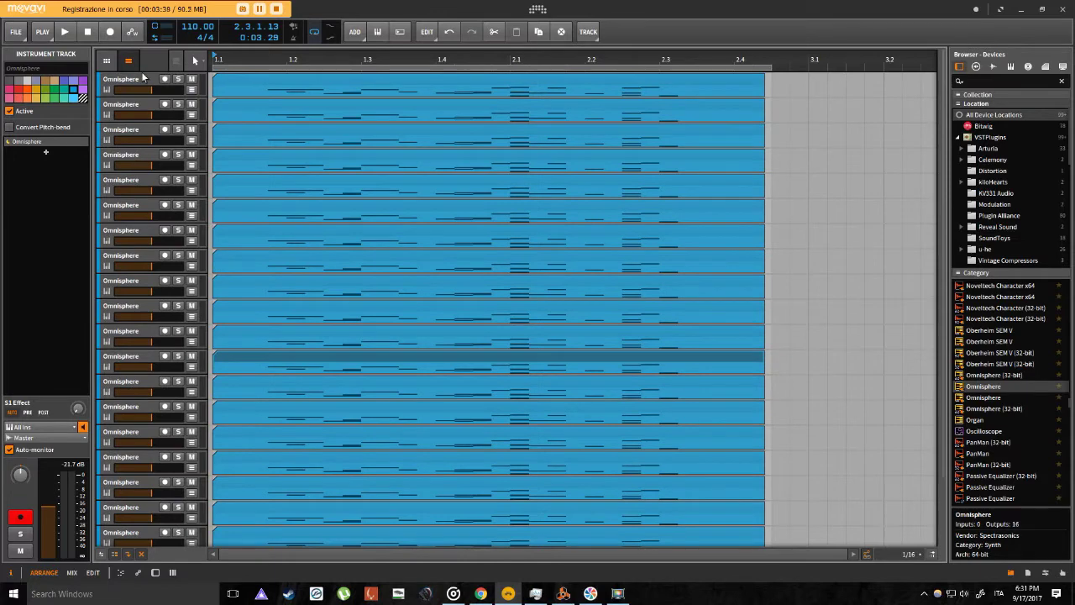
# Show the first track's device chain and open its Omnisphere plug-in window to check the loaded patch.
pyautogui.press('d')
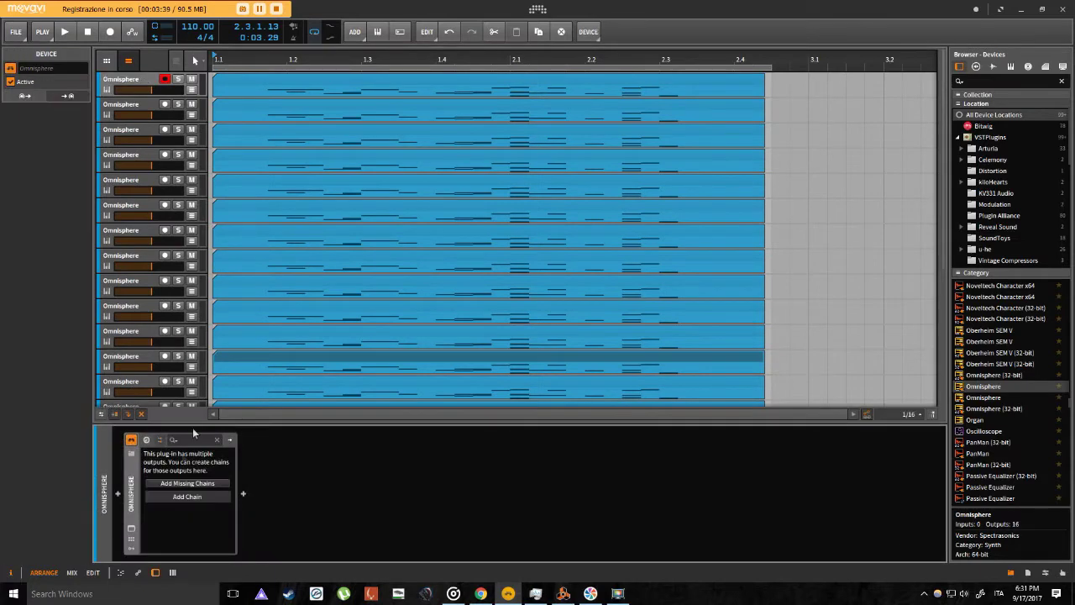
pyautogui.click(131, 531)
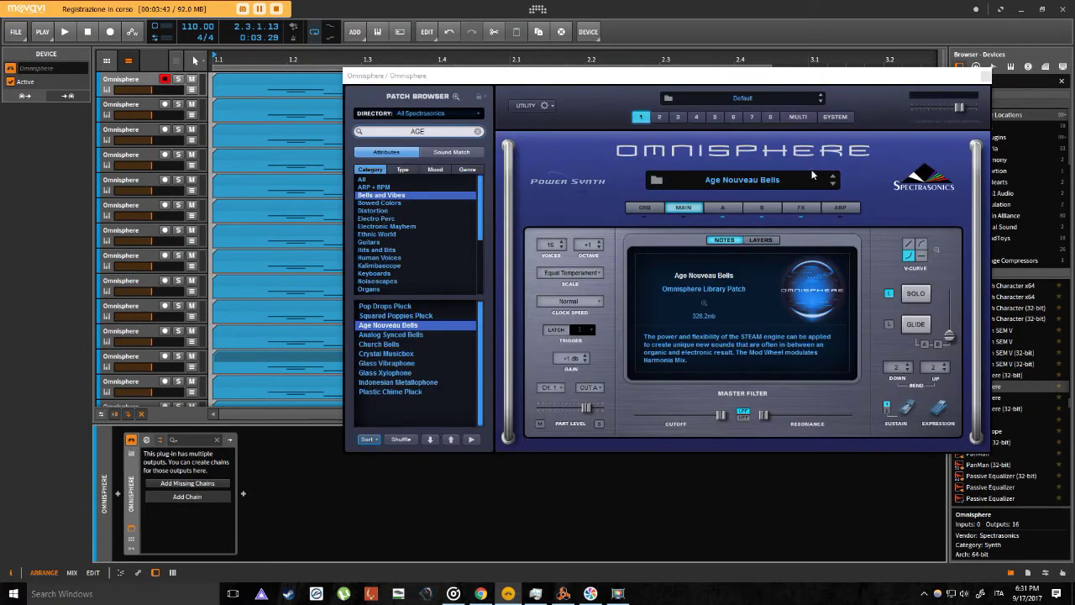
pyautogui.click(981, 78)
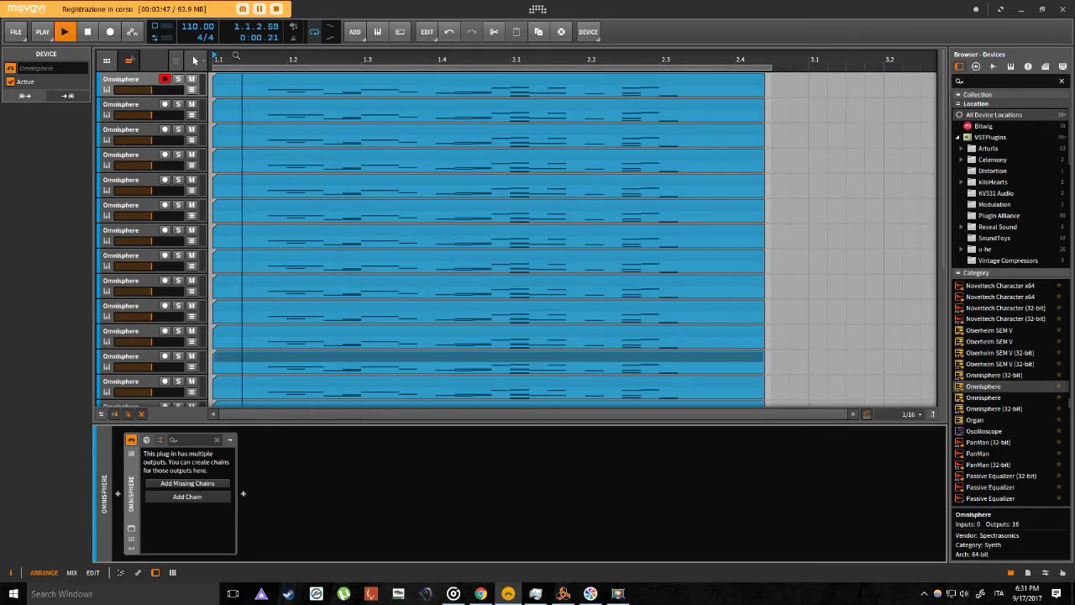
# Monitor playback with the DSP Performance Graph and Task Manager's processes sorted by CPU usage, and stop playback.
pyautogui.click(155, 29)
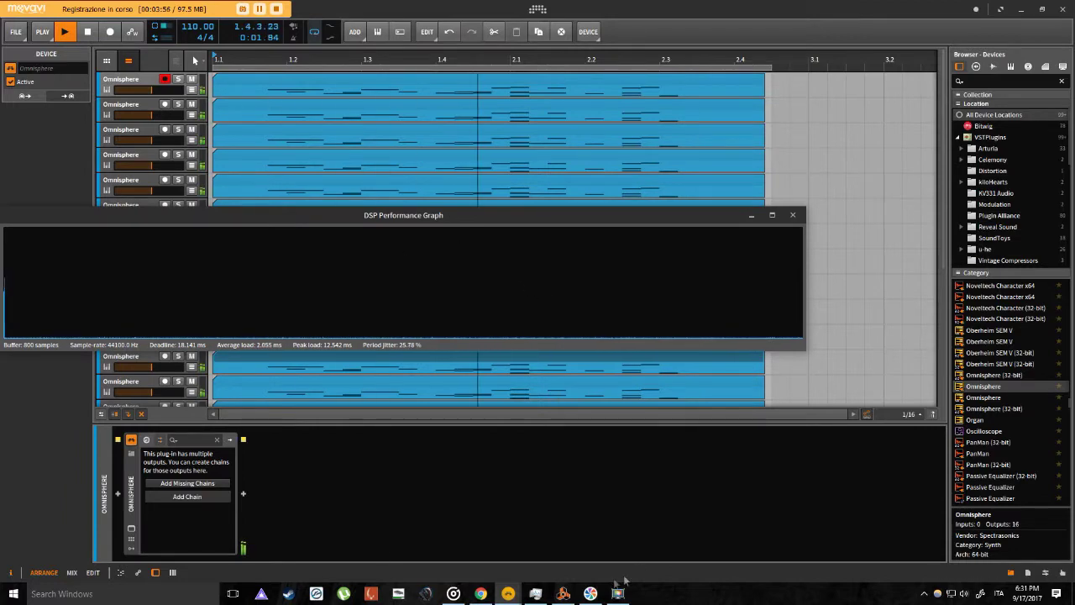
pyautogui.click(534, 596)
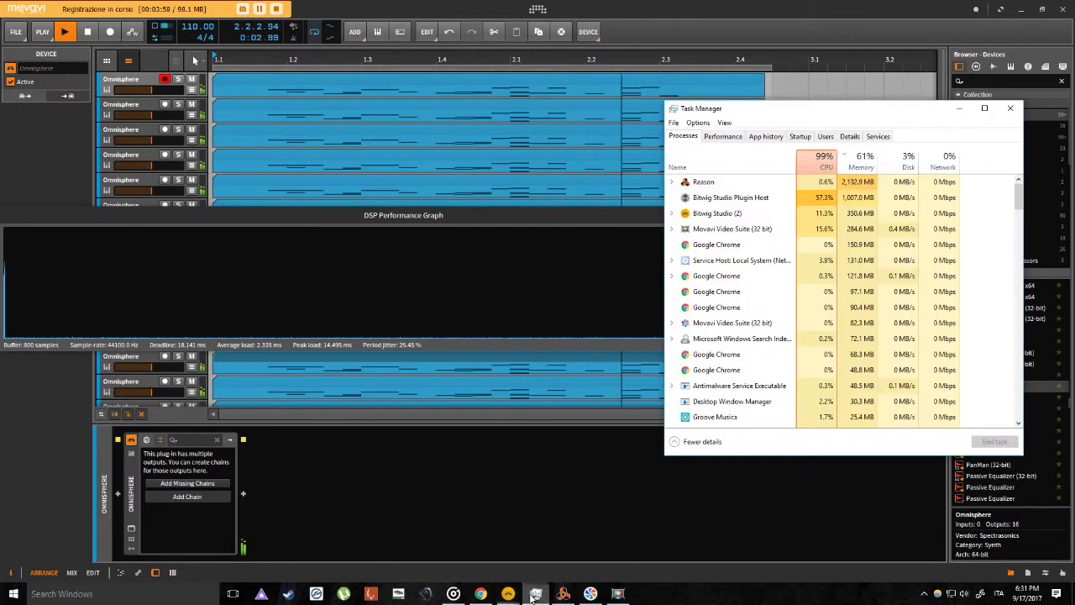
pyautogui.click(811, 171)
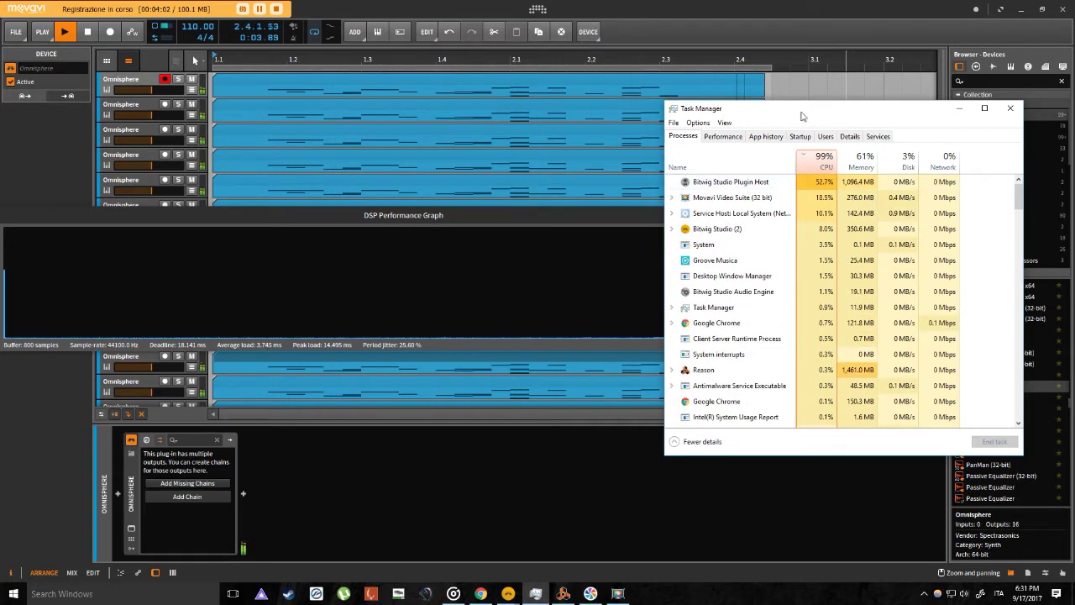
pyautogui.moveTo(804, 117); pyautogui.dragTo(877, 123)
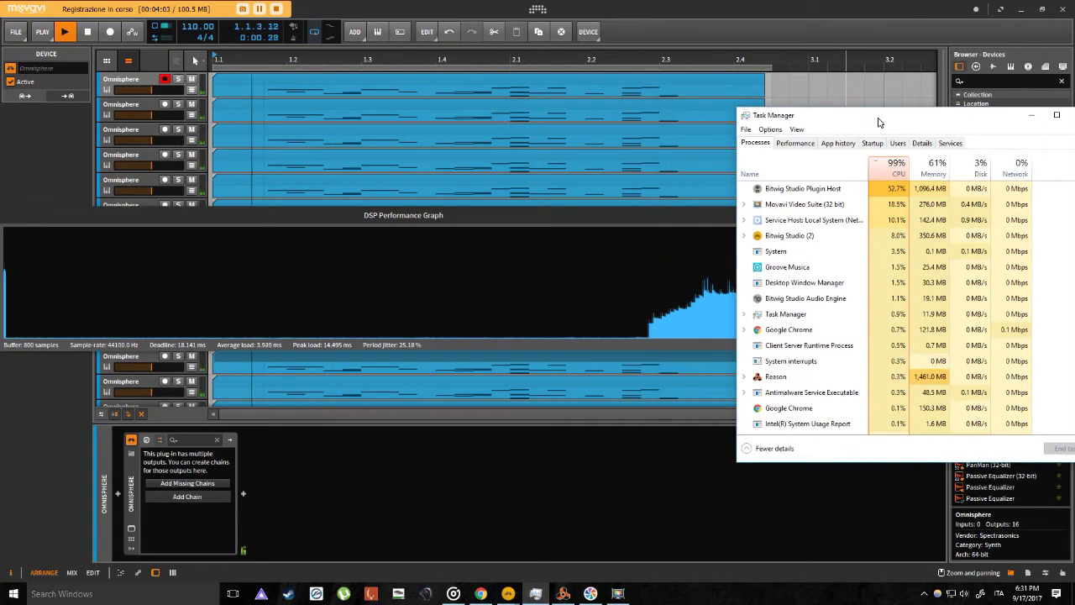
pyautogui.click(95, 35)
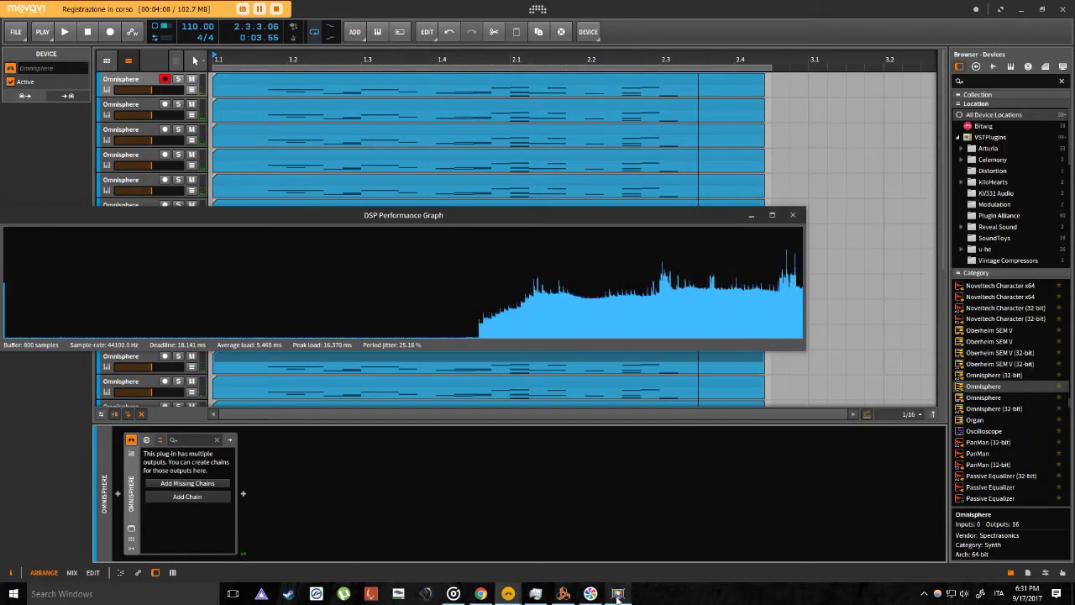
# Switch to the Reason song, return to Bitwig Studio, and check the processes' CPU usage in Task Manager.
pyautogui.moveTo(588, 599)
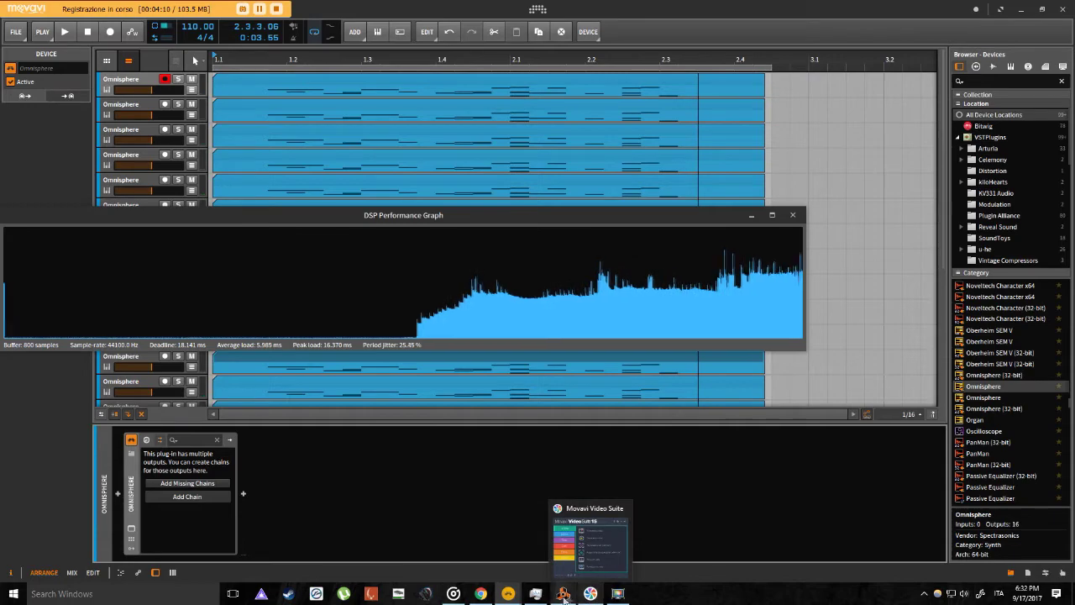
pyautogui.click(564, 595)
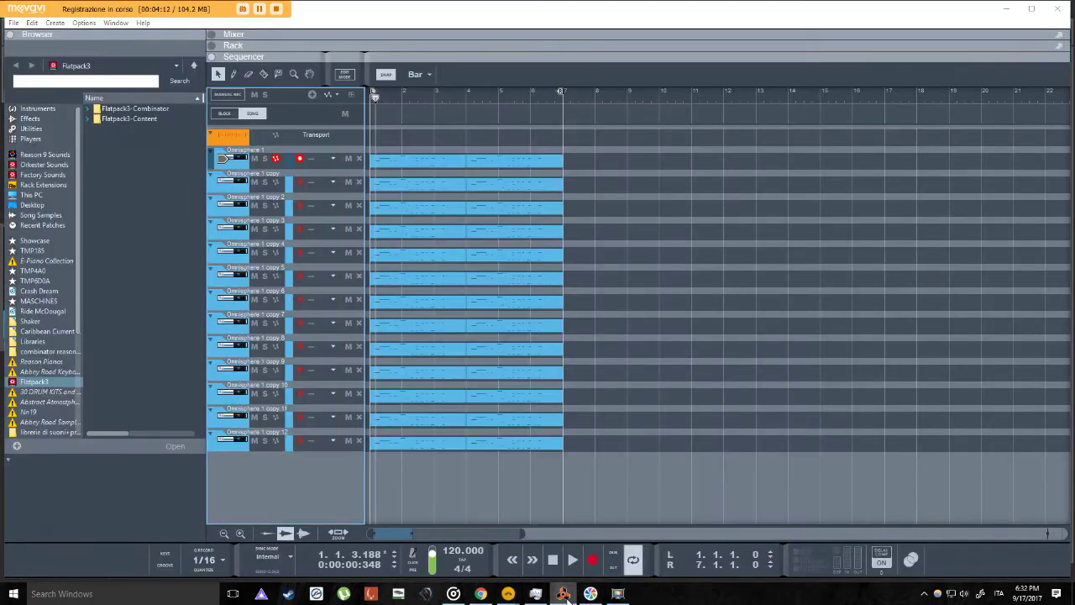
pyautogui.click(508, 594)
pyautogui.click(535, 594)
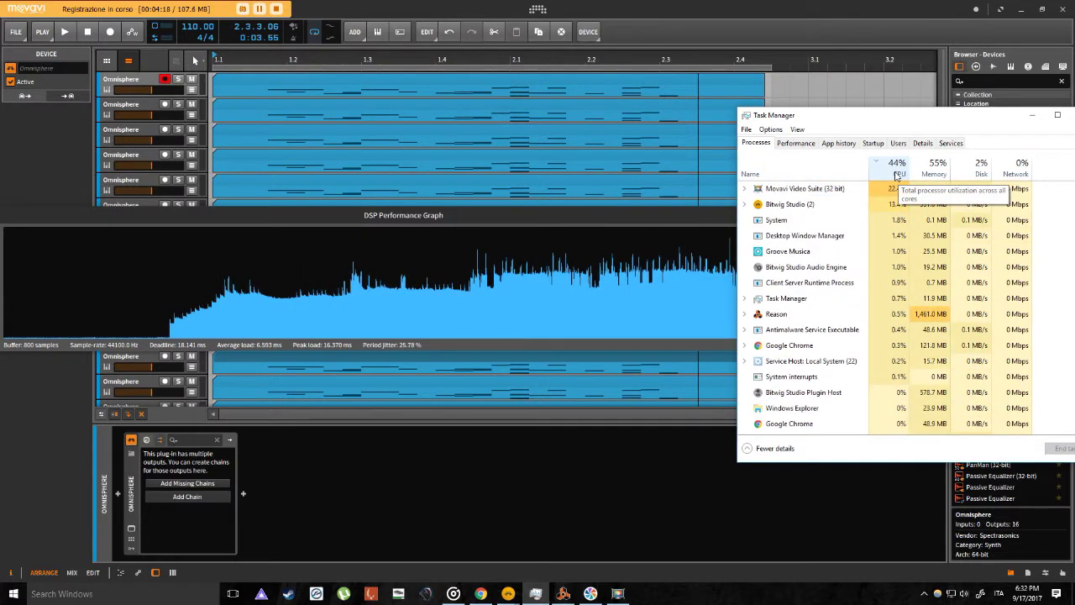
# Move the DSP Performance Graph clear of the tracks, start playback, and bring the graph back to watch the load.
pyautogui.click(624, 224)
pyautogui.moveTo(624, 223); pyautogui.dragTo(573, 427)
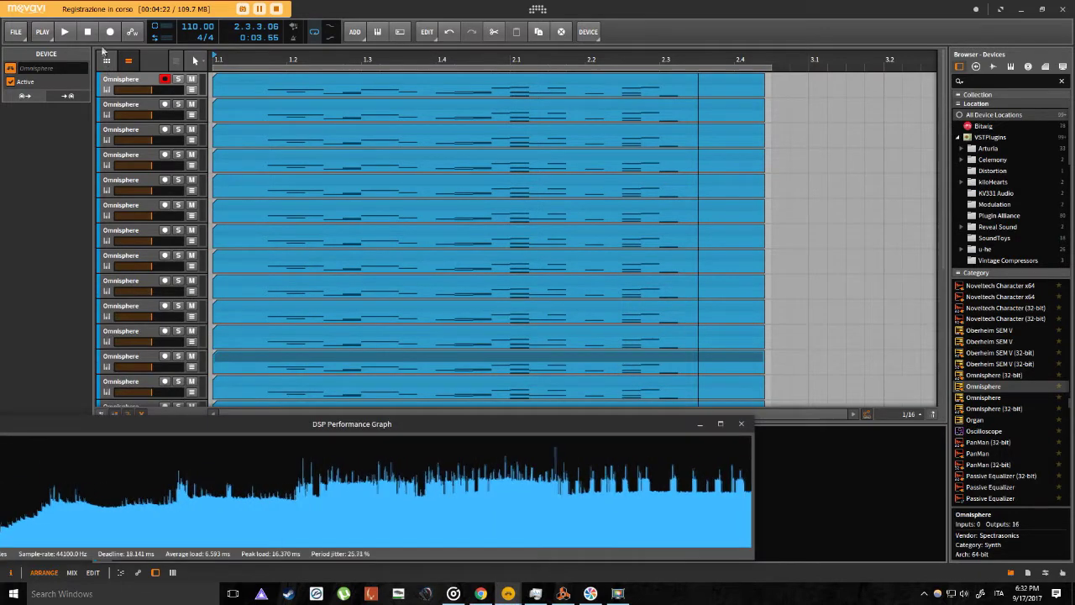
pyautogui.press('space')
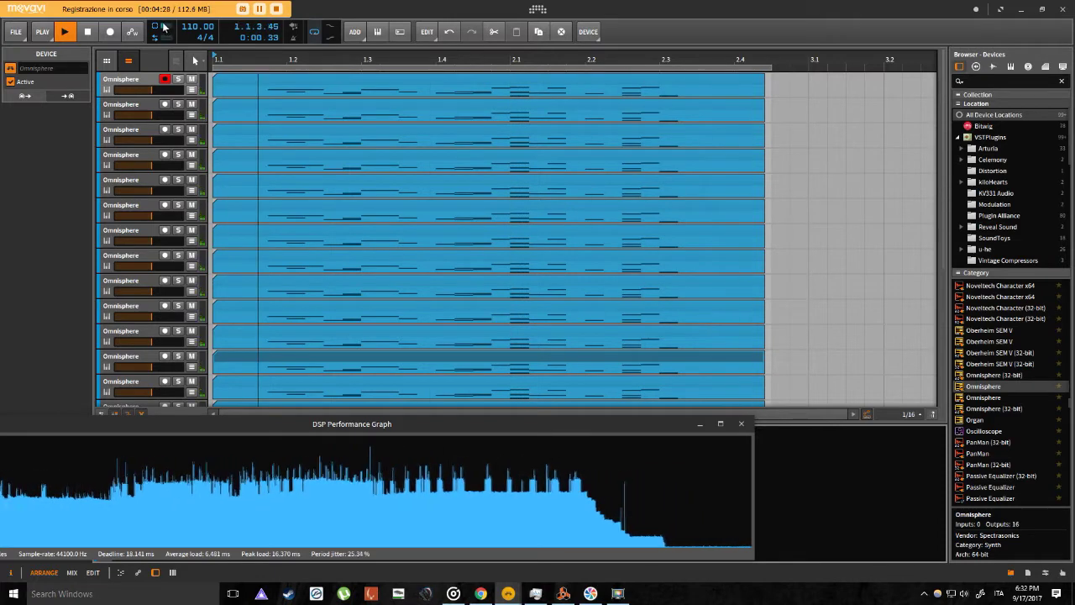
pyautogui.moveTo(365, 427); pyautogui.dragTo(523, 234)
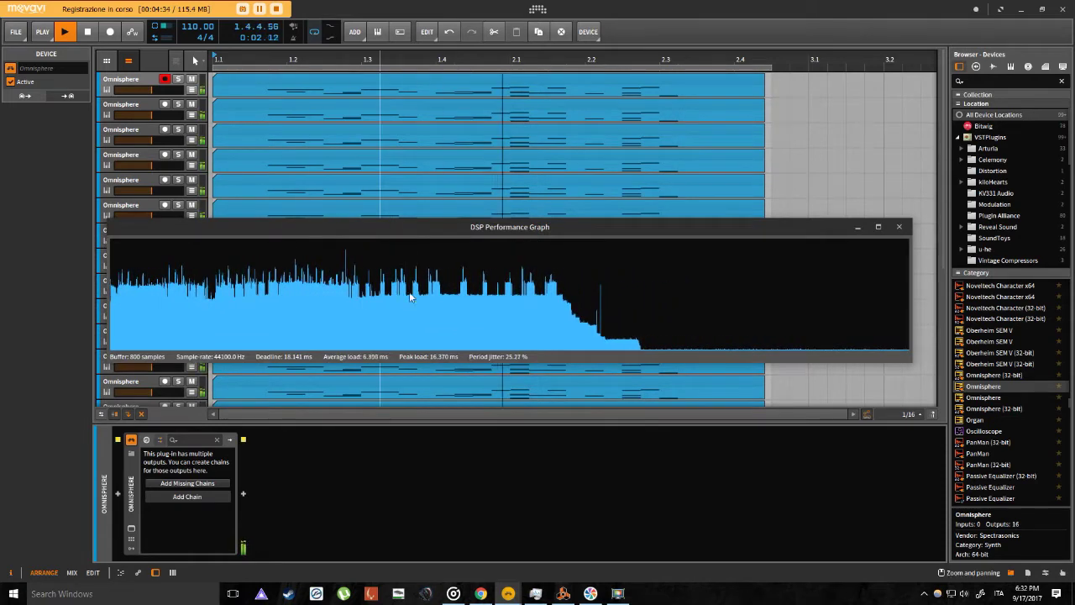
# Lower the DSP Performance Graph and collapse the device panel to show the remaining Omnisphere tracks during playback.
pyautogui.moveTo(410, 227); pyautogui.dragTo(414, 476)
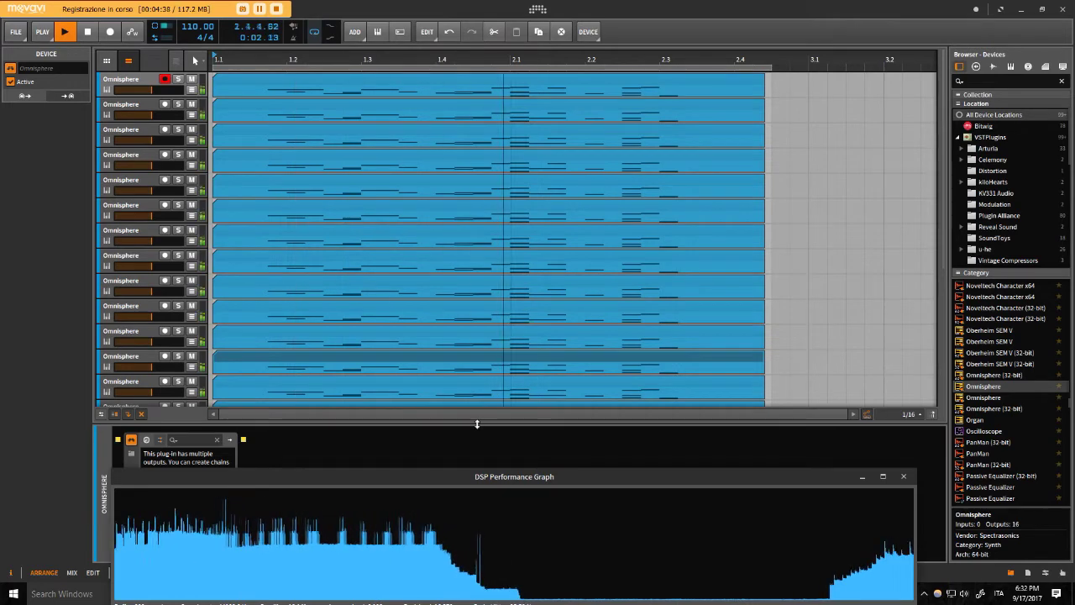
pyautogui.moveTo(476, 424); pyautogui.dragTo(477, 571)
pyautogui.scroll(-3, 301, 244)
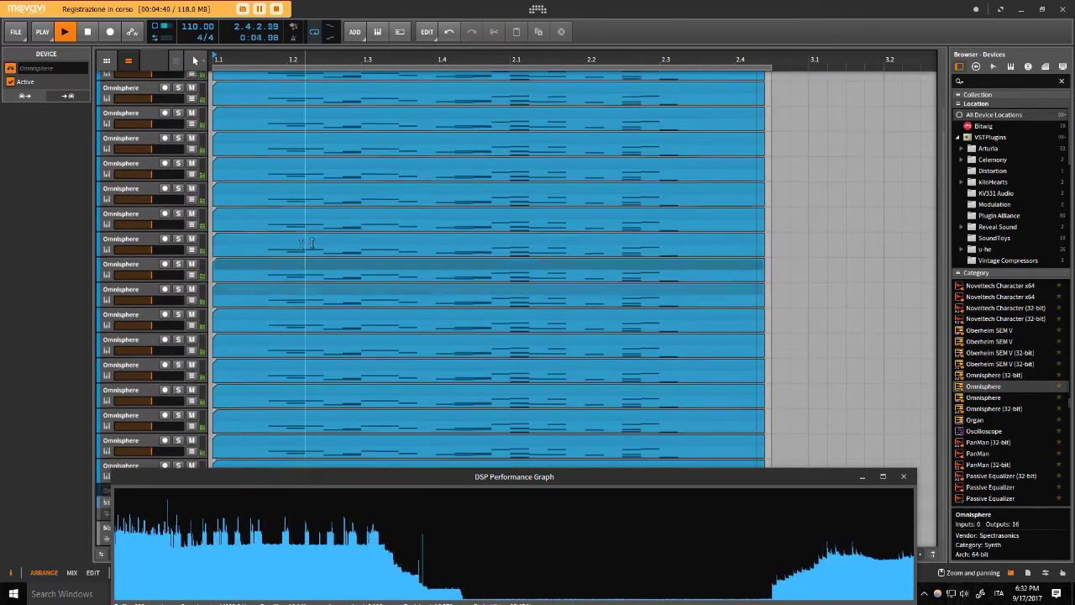
# Compare the playback load in the DSP Performance Graph and Task Manager, and stop playback.
pyautogui.moveTo(792, 472); pyautogui.dragTo(520, 232)
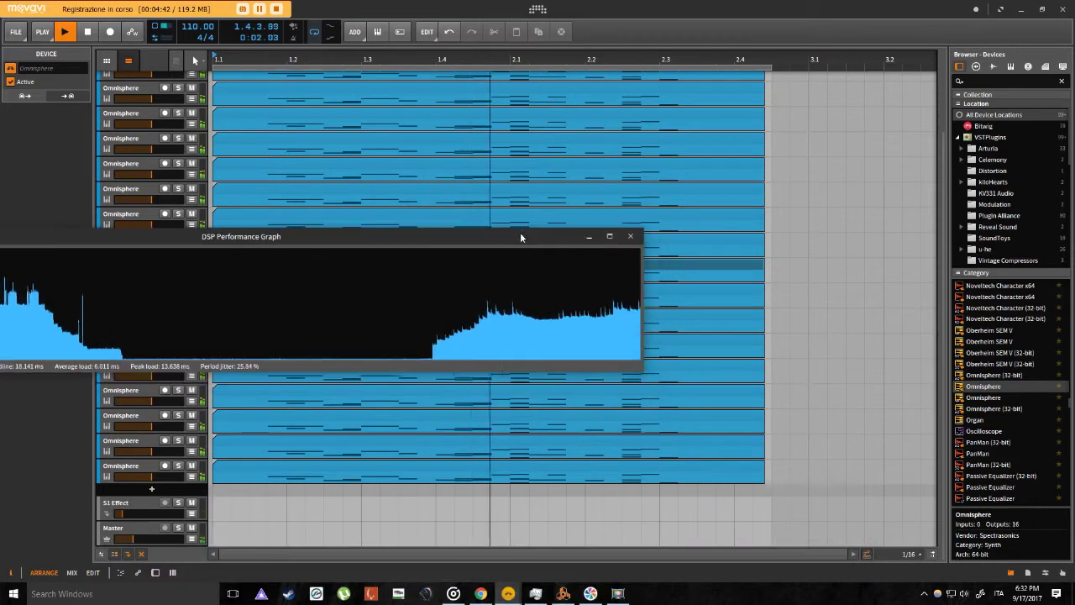
pyautogui.click(538, 594)
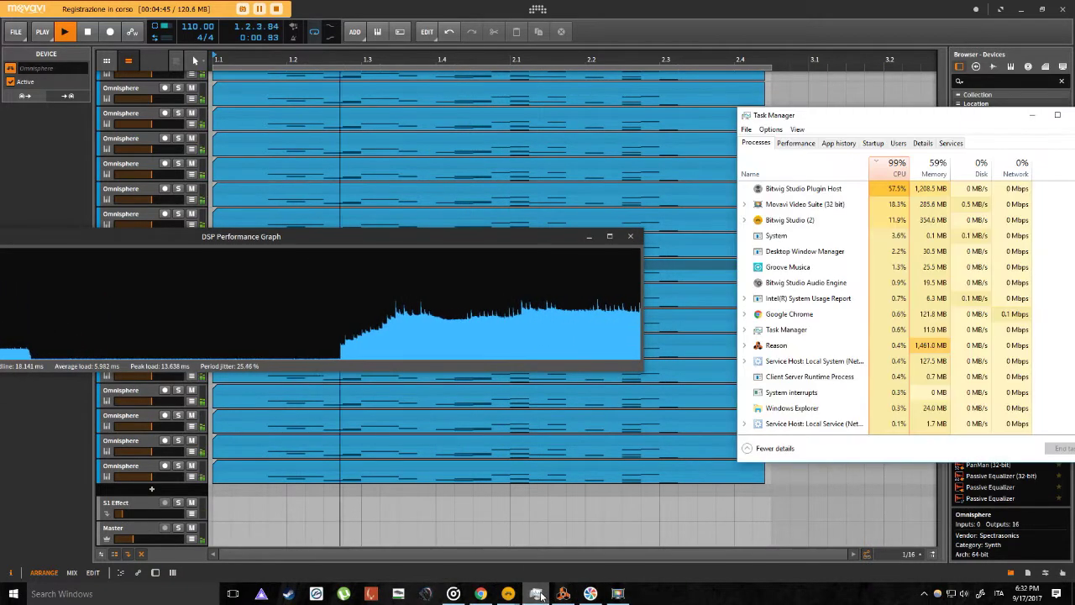
pyautogui.click(1033, 115)
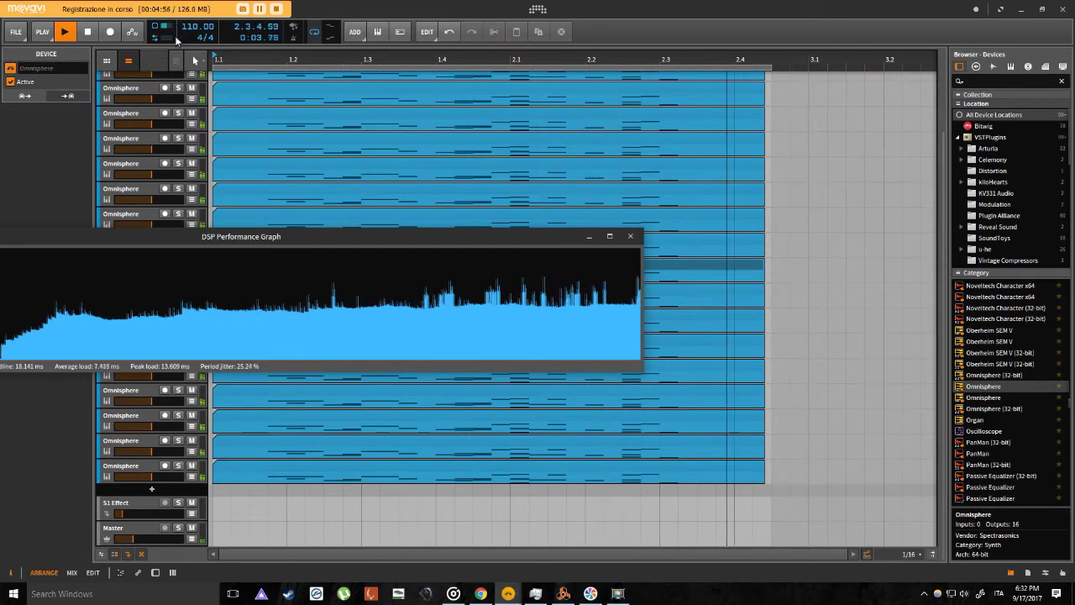
pyautogui.moveTo(537, 242); pyautogui.dragTo(270, 305)
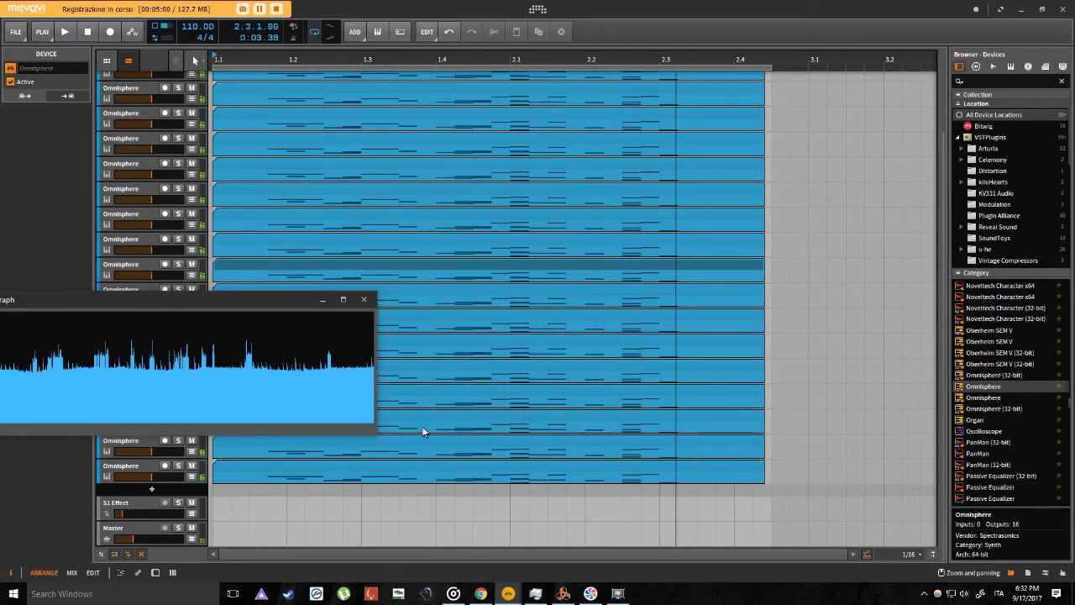
# Switch to Reason and quit it without saving the changes to OMNI CPU TEST.reason.
pyautogui.click(563, 594)
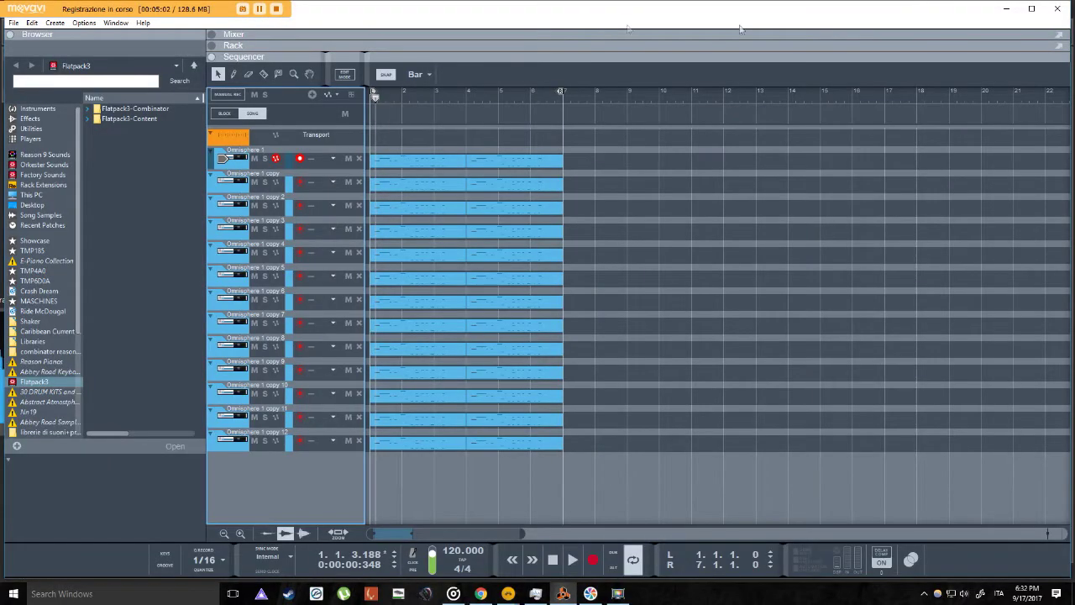
pyautogui.click(1060, 8)
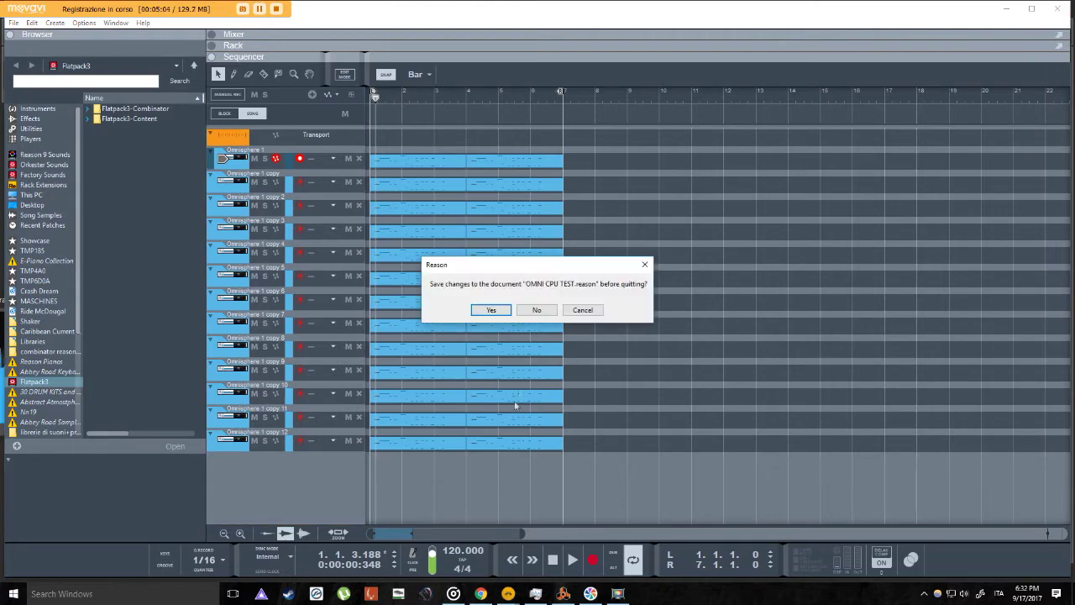
pyautogui.click(536, 310)
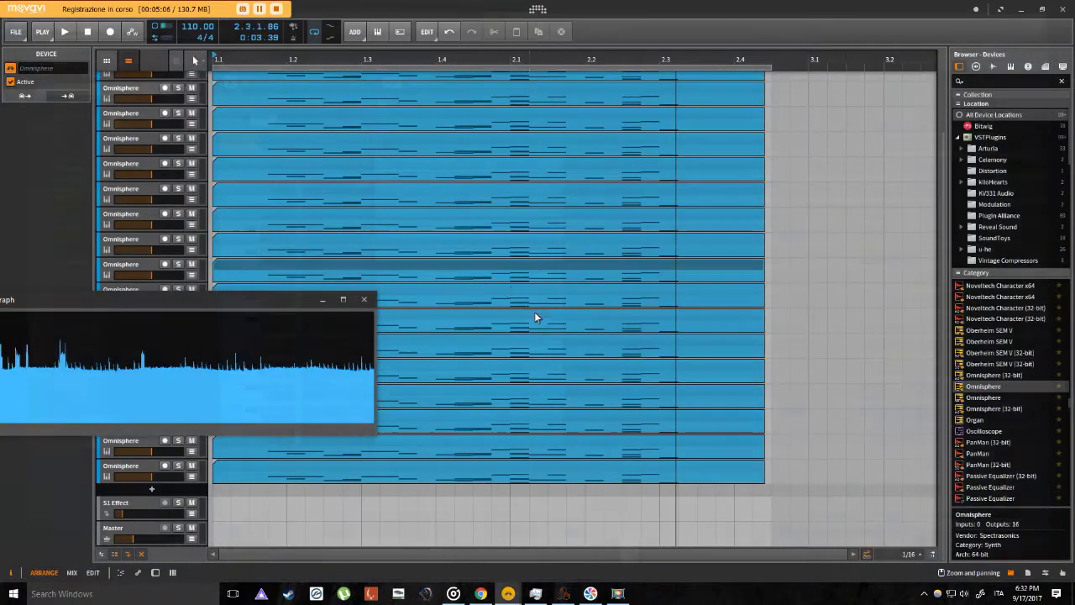
# Check the CPU usage in Task Manager beside the DSP Performance Graph after quitting Reason, and minimize Task Manager.
pyautogui.moveTo(309, 304); pyautogui.dragTo(461, 246)
pyautogui.click(535, 593)
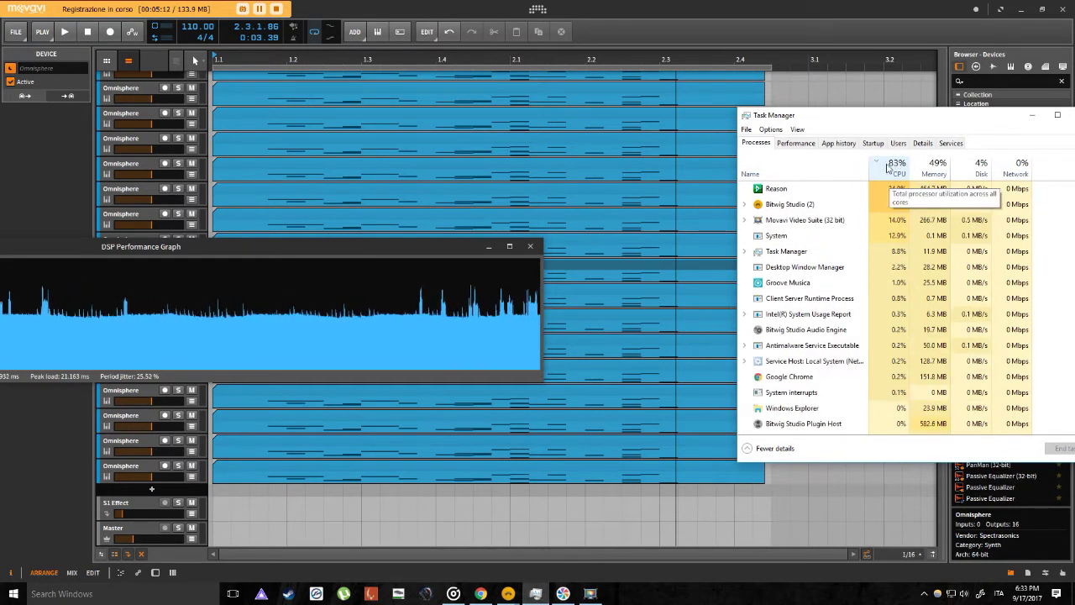
pyautogui.click(1032, 116)
# Move the DSP Performance Graph out of the way, restart playback of the Omnisphere tracks, and bring the graph back into view.
pyautogui.moveTo(317, 247); pyautogui.dragTo(712, 295)
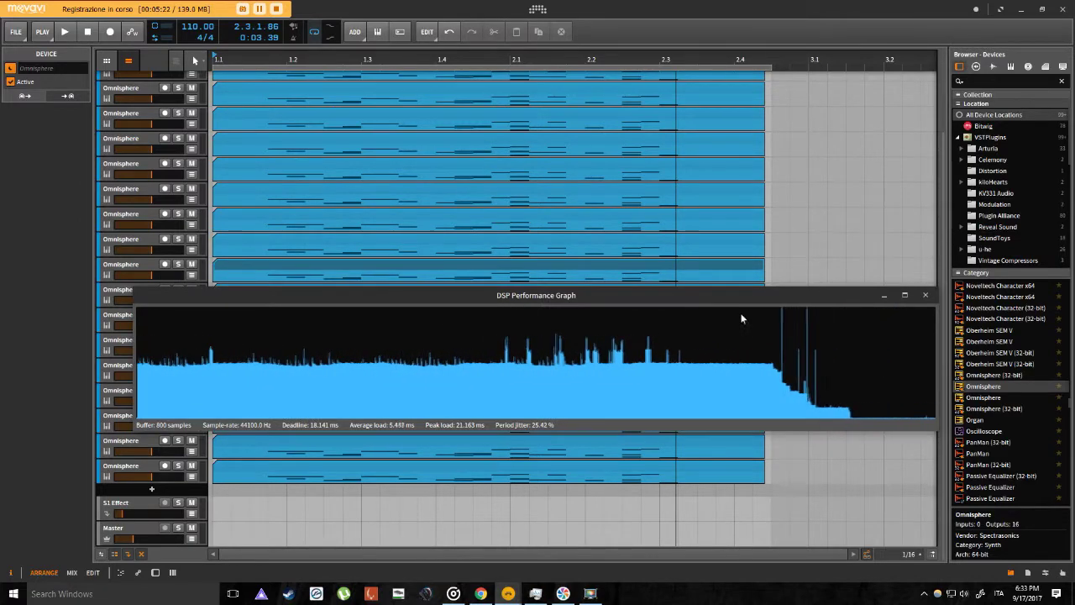
pyautogui.moveTo(509, 296); pyautogui.dragTo(460, 464)
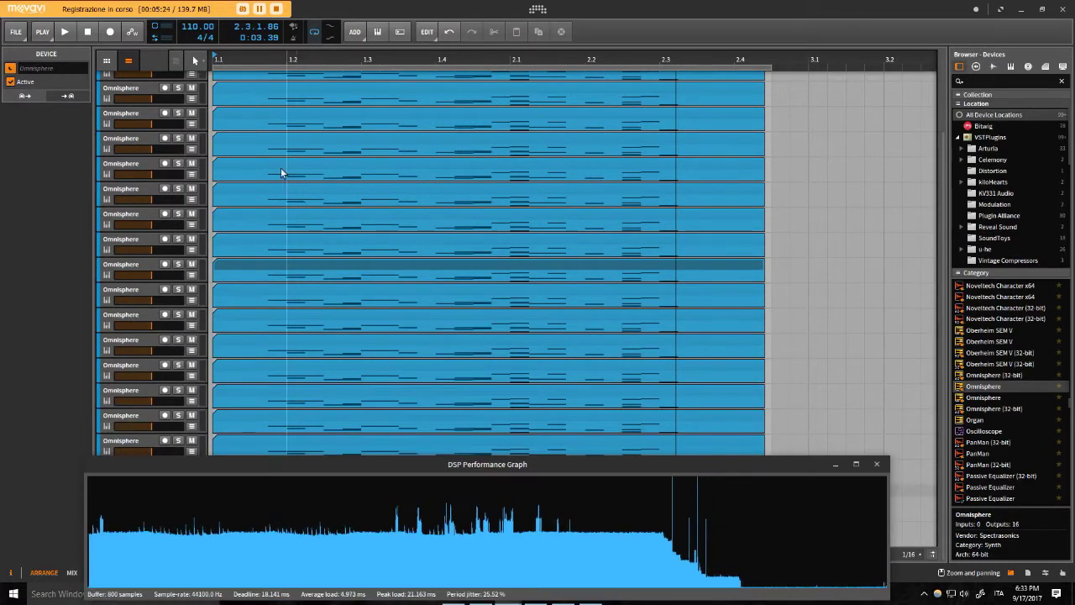
pyautogui.click(64, 31)
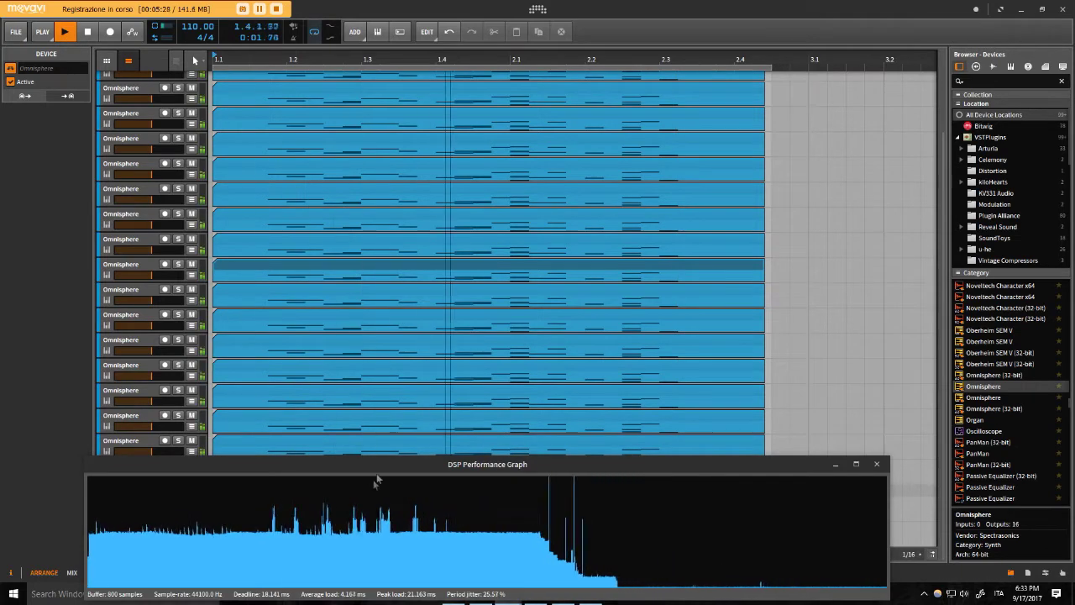
pyautogui.moveTo(389, 462); pyautogui.dragTo(362, 275)
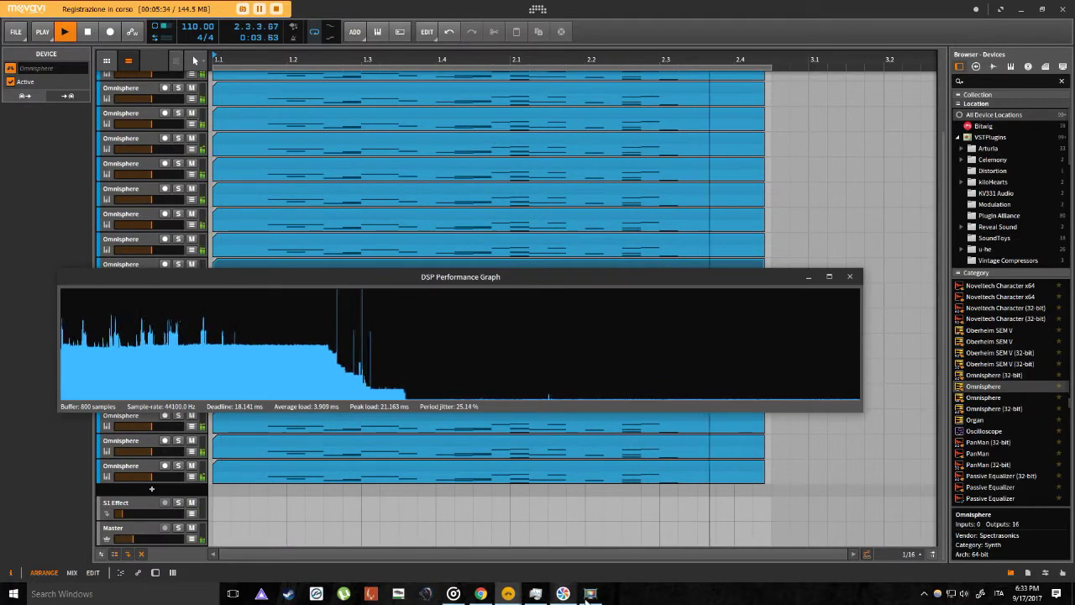
# Monitor the CPU usage during playback in Task Manager and the DSP Performance Graph, minimize both windows, and stop playback.
pyautogui.click(537, 594)
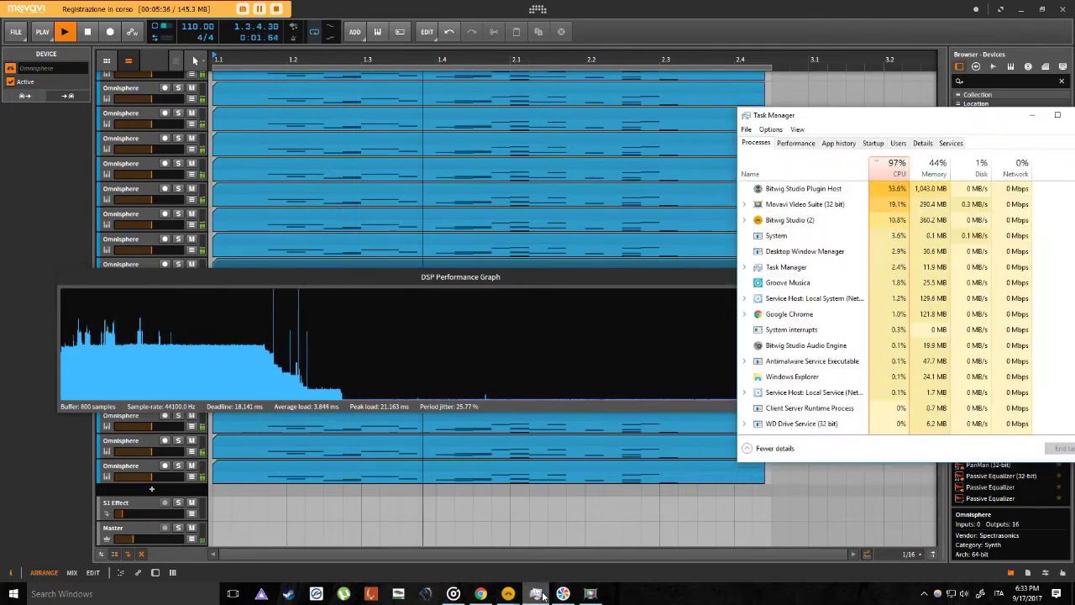
pyautogui.click(542, 594)
pyautogui.click(542, 594)
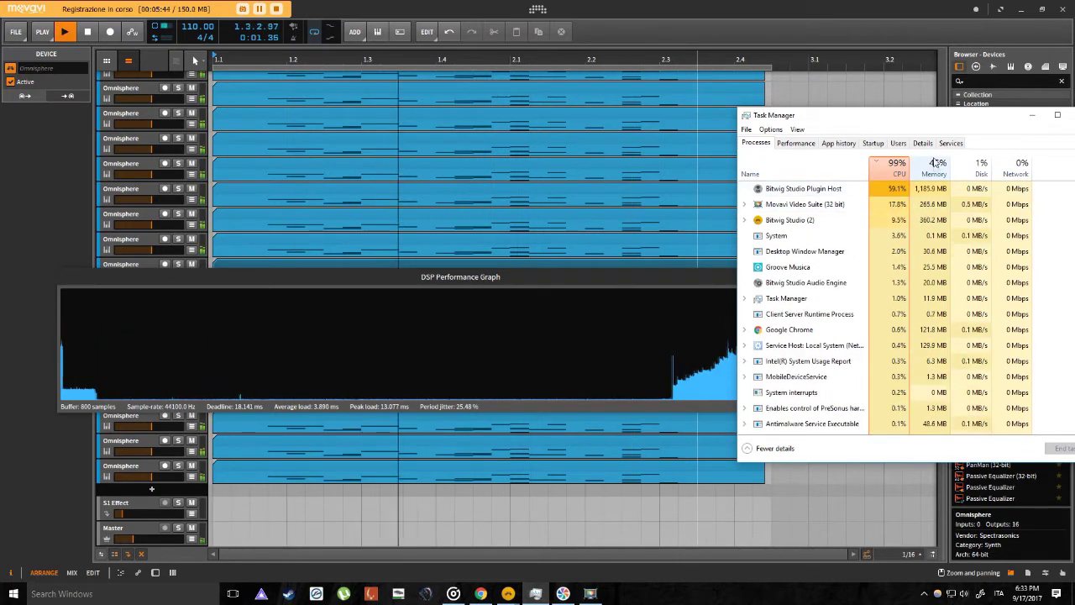
pyautogui.click(1042, 122)
pyautogui.moveTo(781, 275); pyautogui.dragTo(626, 308)
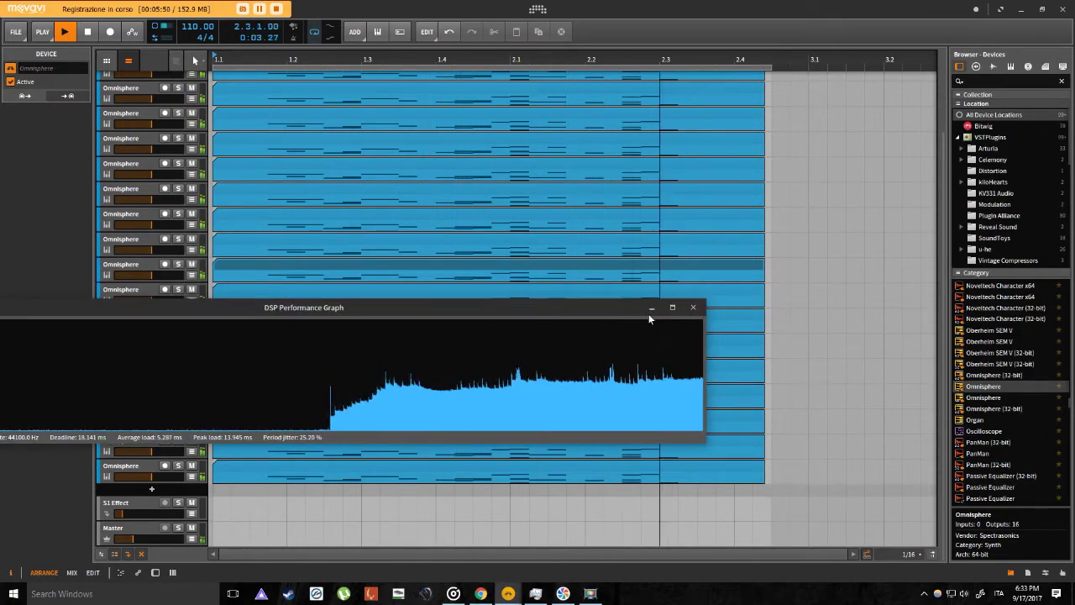
pyautogui.click(653, 312)
# Examine the full stack of Omnisphere tracks from first to last, selecting one in the middle of the stack.
pyautogui.scroll(4, 302, 175)
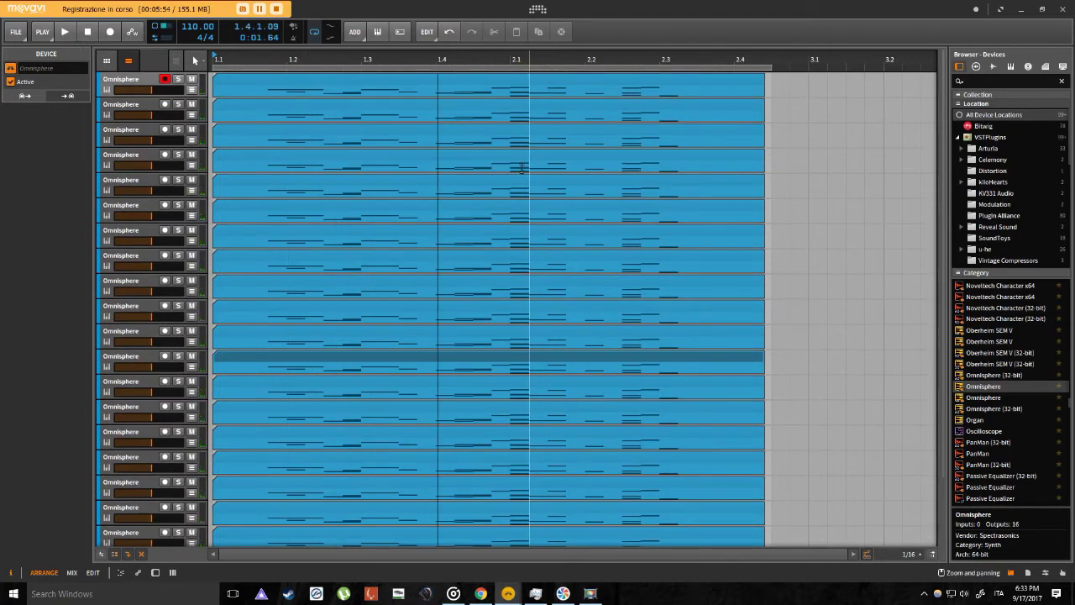
pyautogui.scroll(-4, 453, 244)
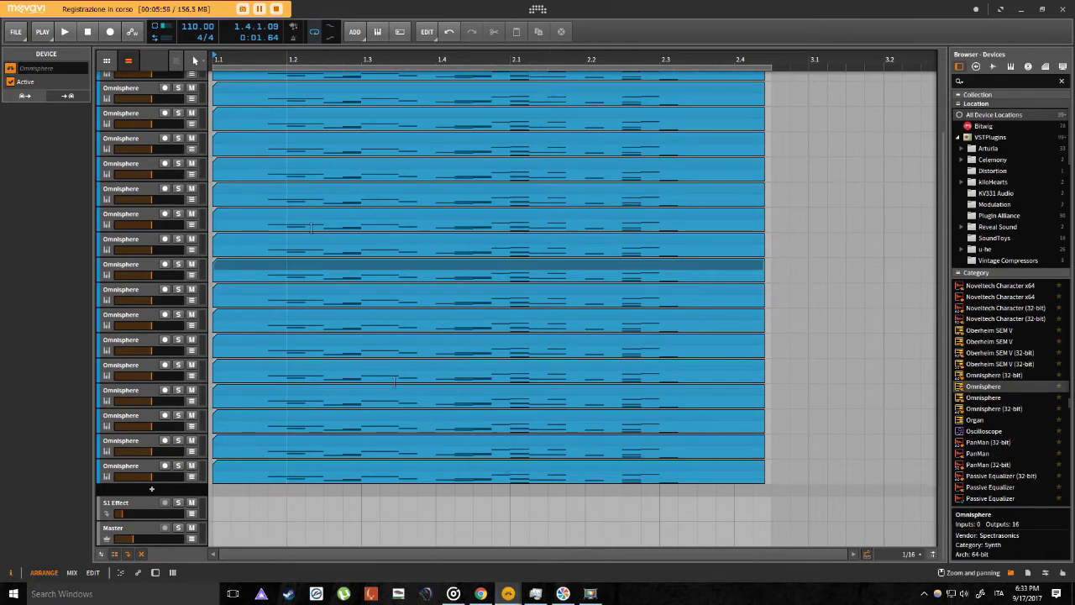
pyautogui.scroll(3, 256, 264)
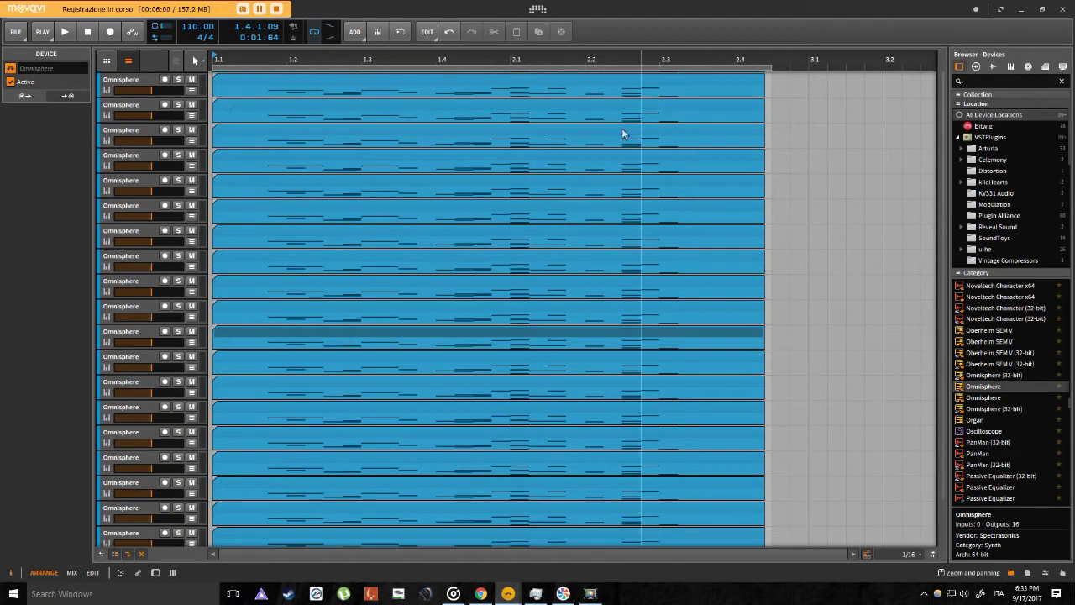
pyautogui.scroll(-3, 504, 185)
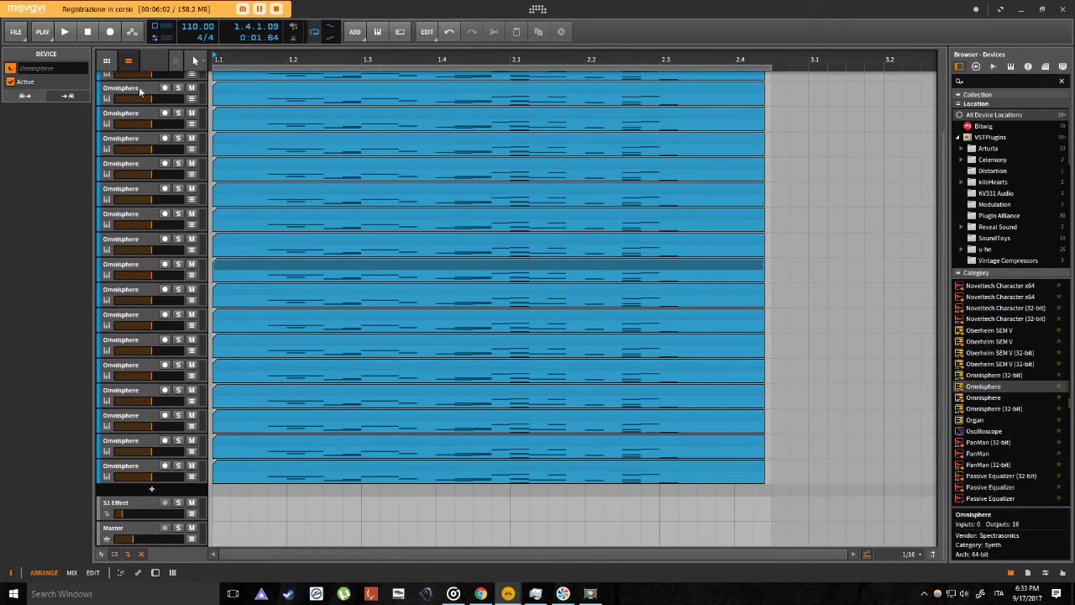
pyautogui.scroll(4, 548, 138)
pyautogui.scroll(-4, 540, 139)
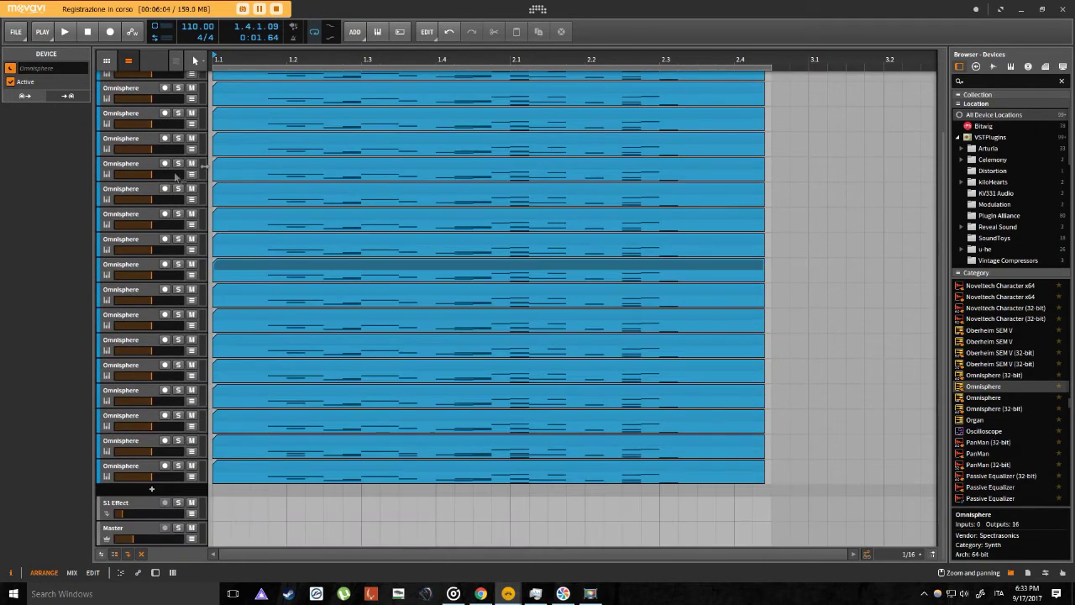
pyautogui.click(133, 296)
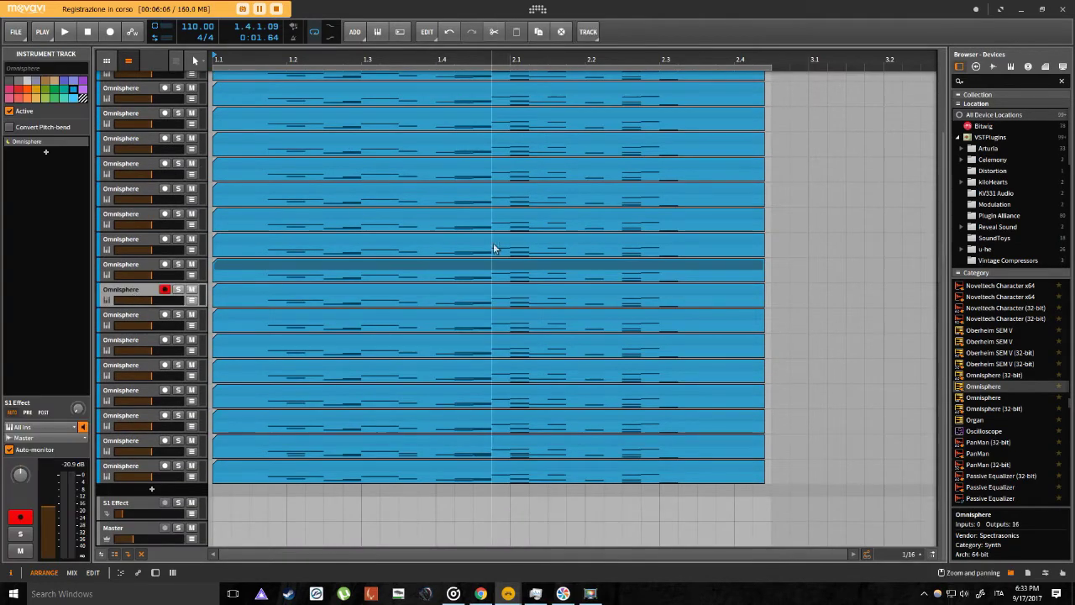
pyautogui.scroll(4, 544, 280)
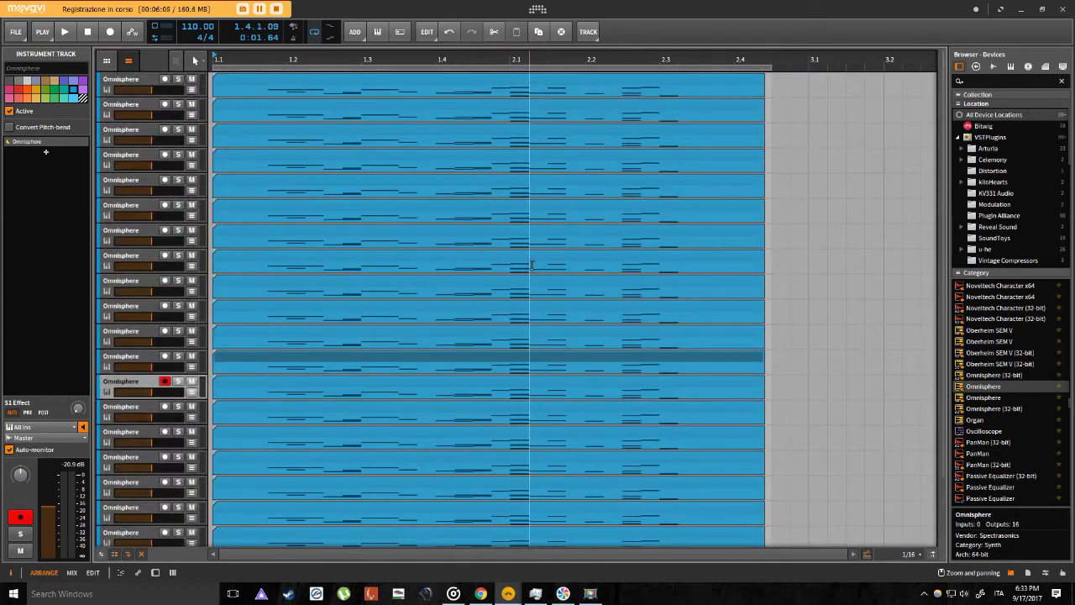
pyautogui.scroll(-4, 508, 246)
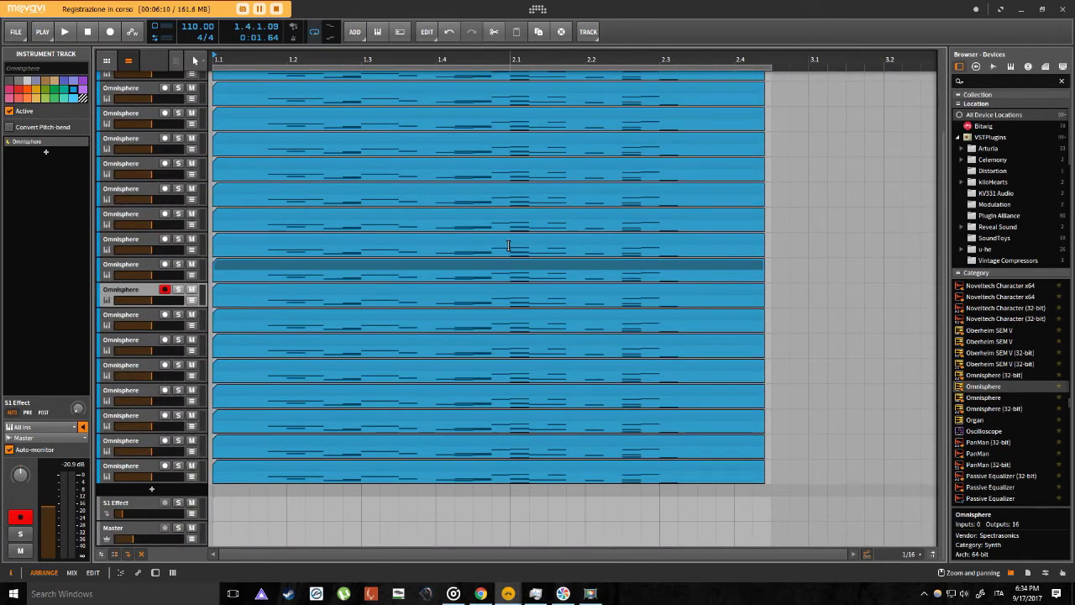
pyautogui.scroll(4, 508, 245)
pyautogui.scroll(-4, 697, 215)
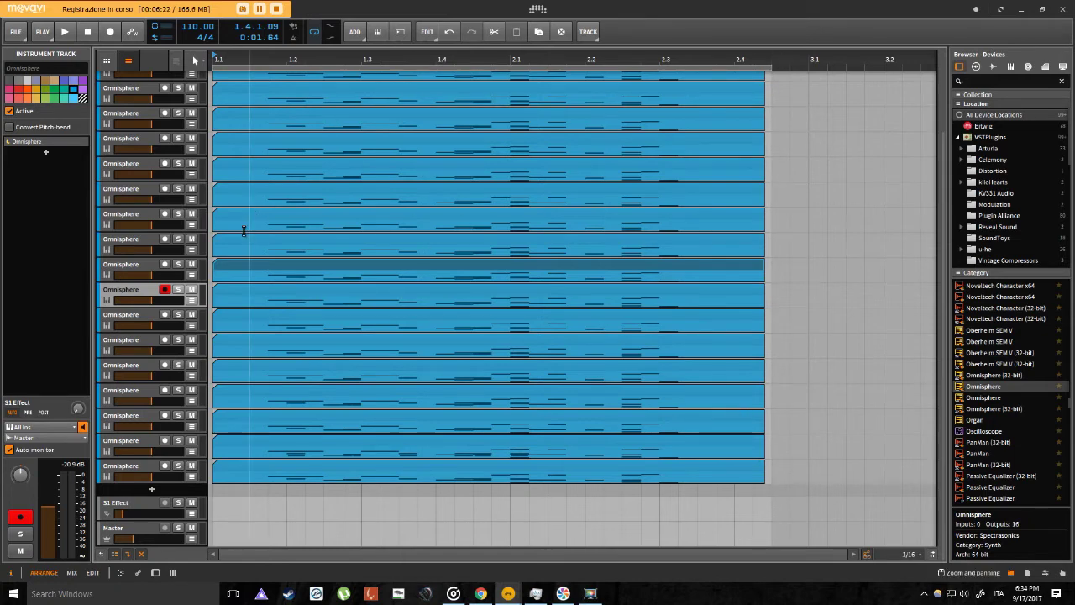
pyautogui.scroll(3, 244, 231)
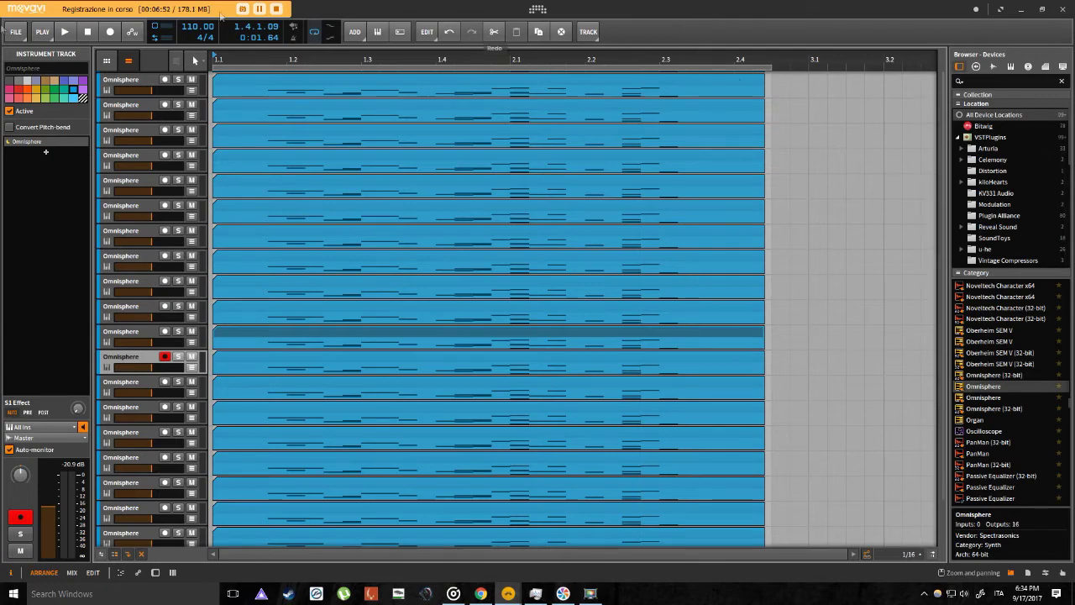
# Quit Bitwig Studio and launch it again from the desktop.
pyautogui.click(1062, 9)
pyautogui.click(562, 332)
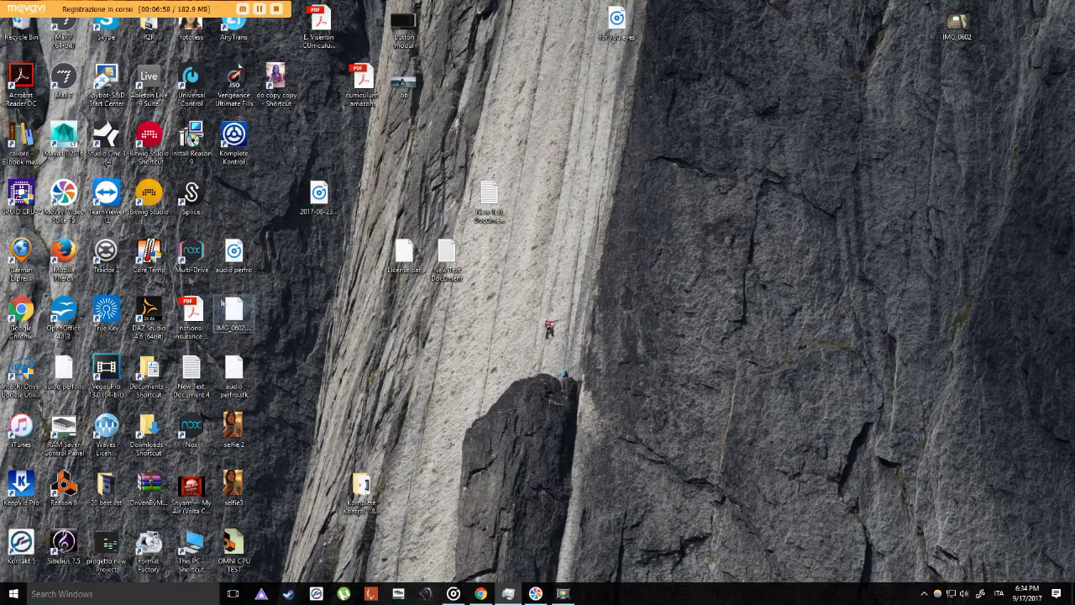
pyautogui.doubleClick(147, 198)
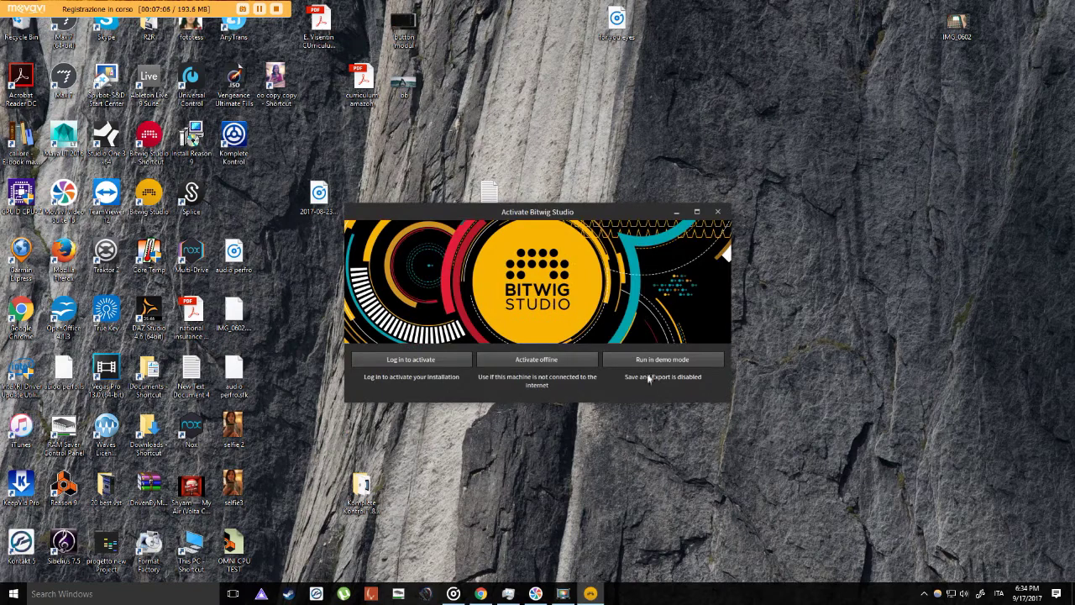
# Run Bitwig Studio in demo mode, create a new project, and minimize its window.
pyautogui.click(648, 363)
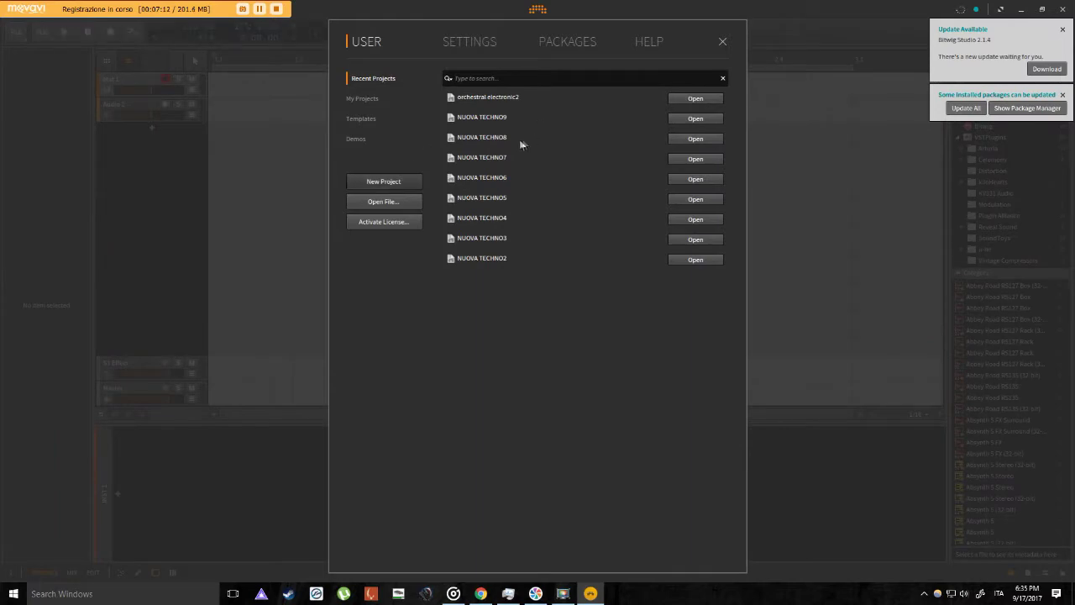
pyautogui.click(384, 181)
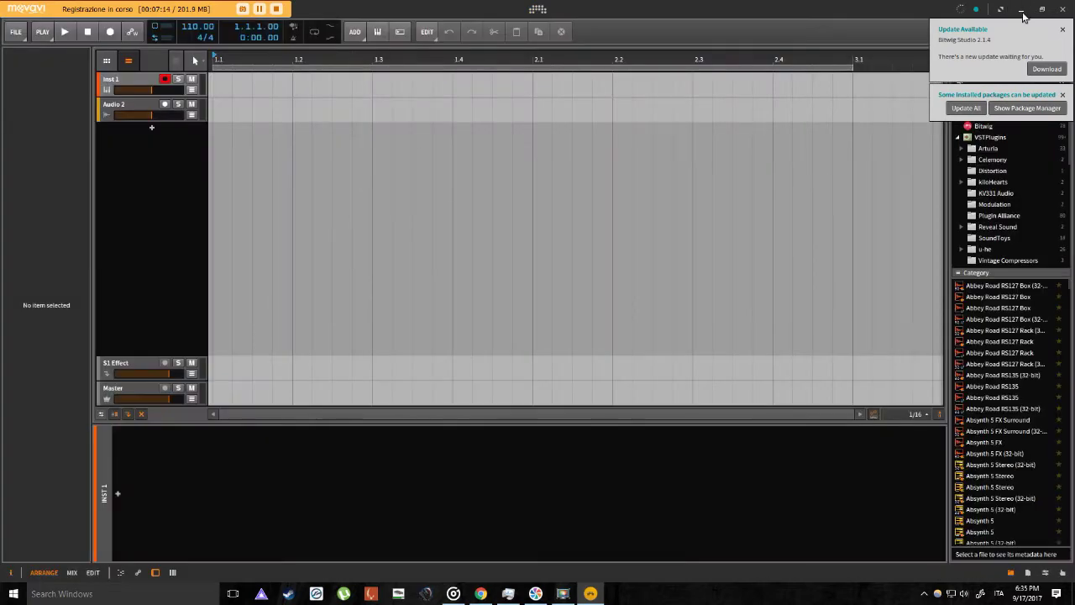
pyautogui.click(1020, 9)
# Launch Reason 9 from the desktop, log in with the saved account, and enlarge the sequencer area below the rack.
pyautogui.doubleClick(63, 485)
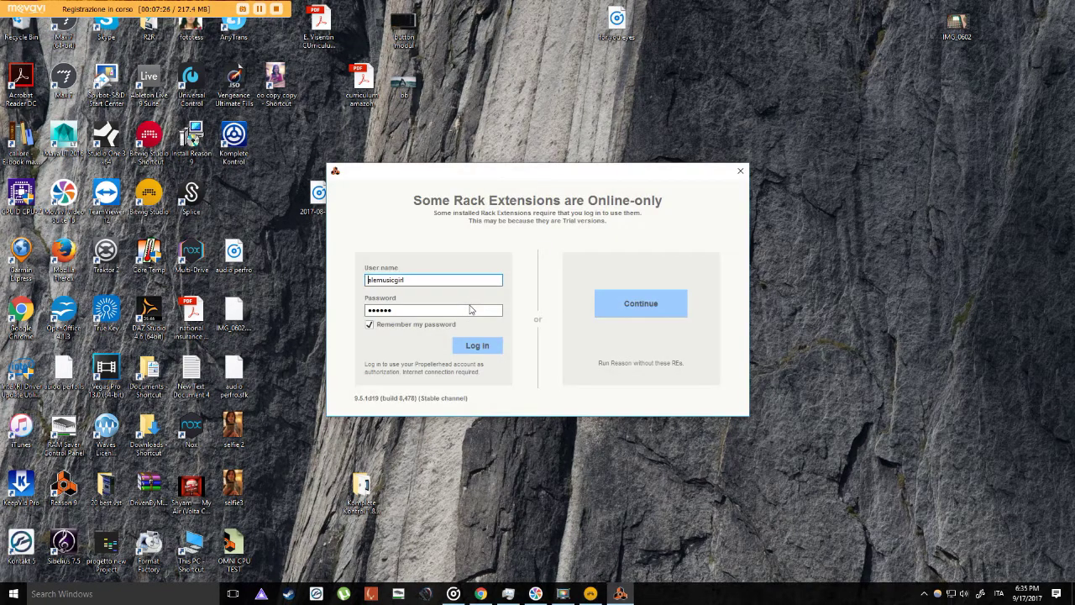
pyautogui.click(472, 343)
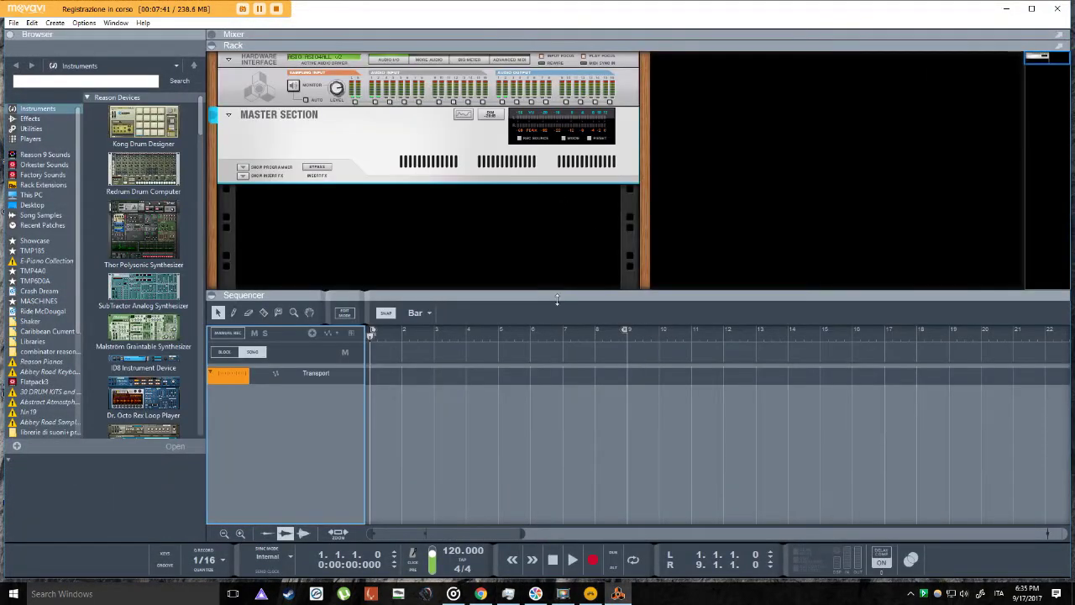
pyautogui.moveTo(562, 304); pyautogui.dragTo(561, 409)
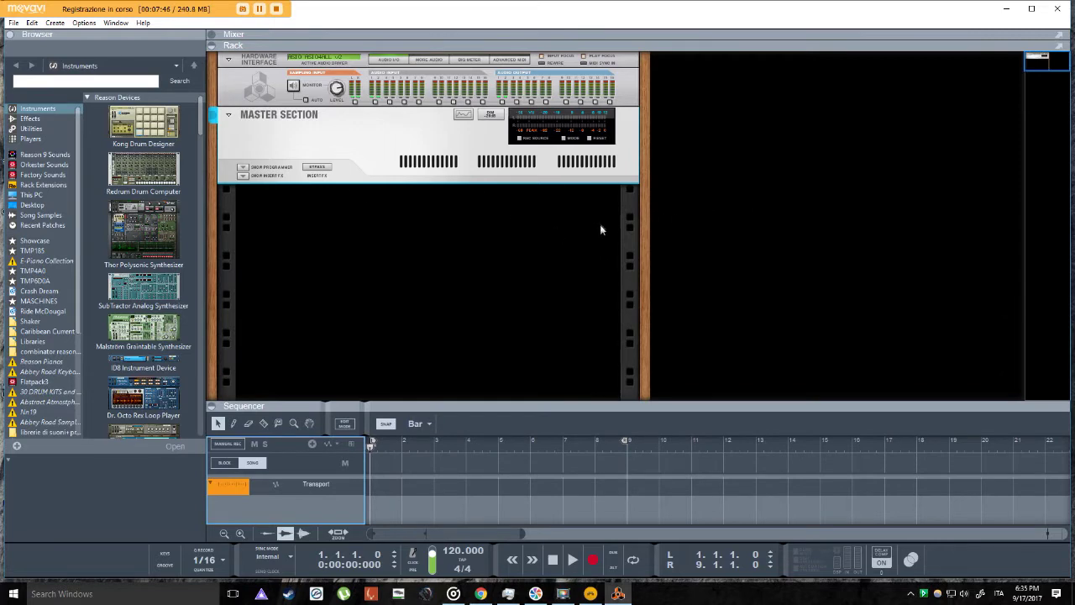
pyautogui.moveTo(399, 405); pyautogui.dragTo(372, 238)
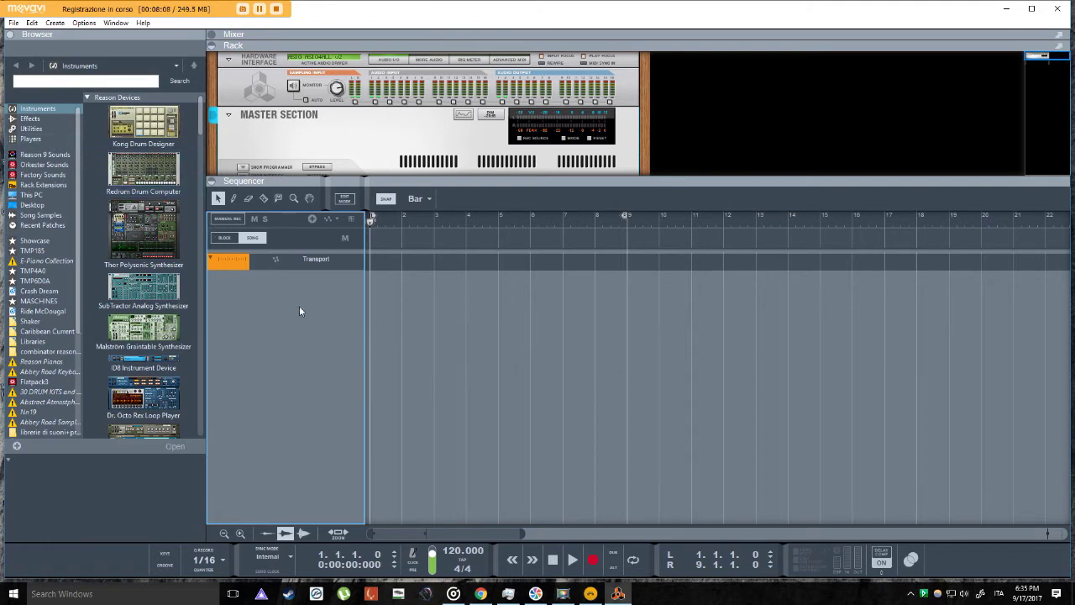
# Switch to Bitwig Studio, add a group track below Audio 2, and name it STRINGS.
pyautogui.click(589, 594)
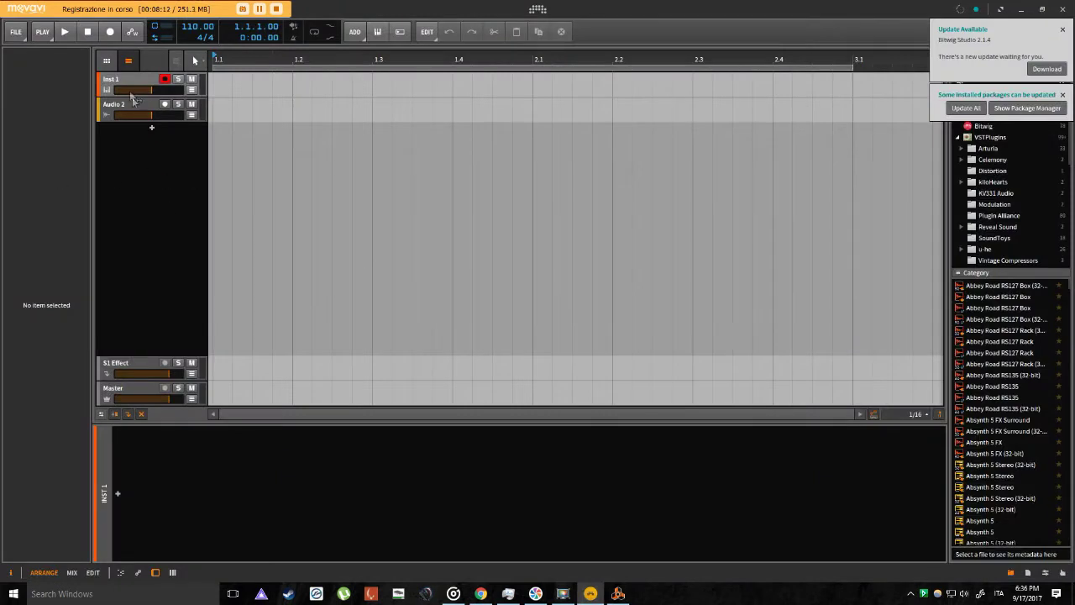
pyautogui.rightClick(115, 145)
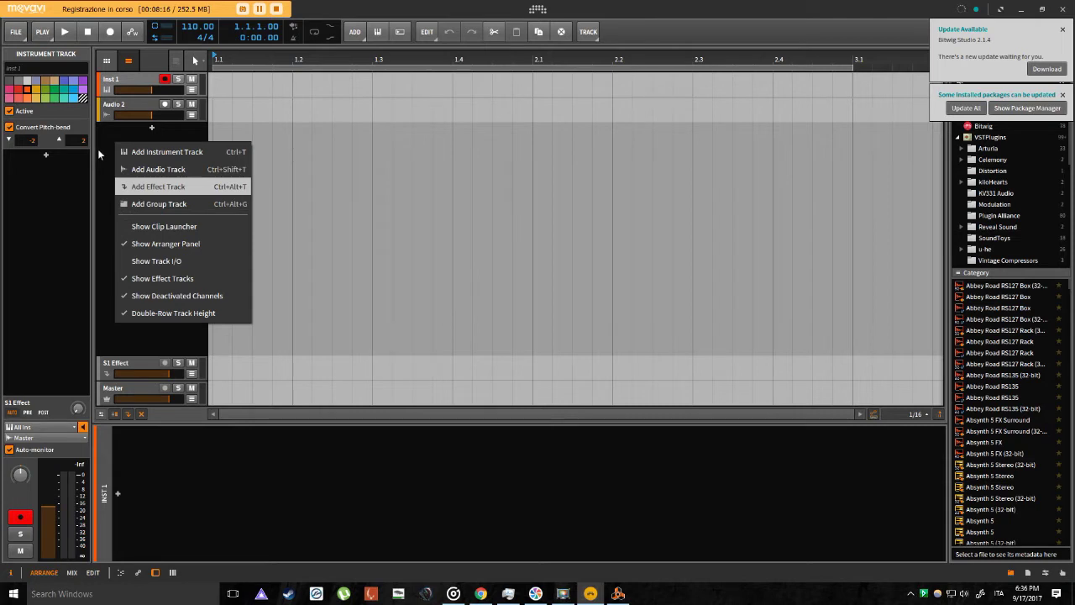
pyautogui.click(99, 154)
pyautogui.rightClick(115, 158)
pyautogui.click(126, 216)
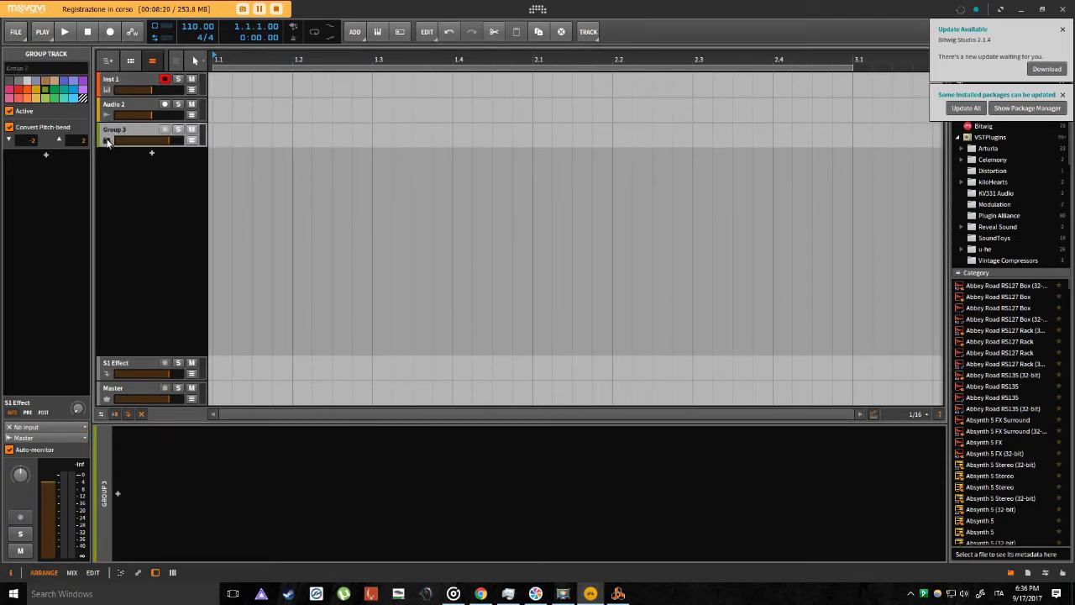
pyautogui.click(33, 71)
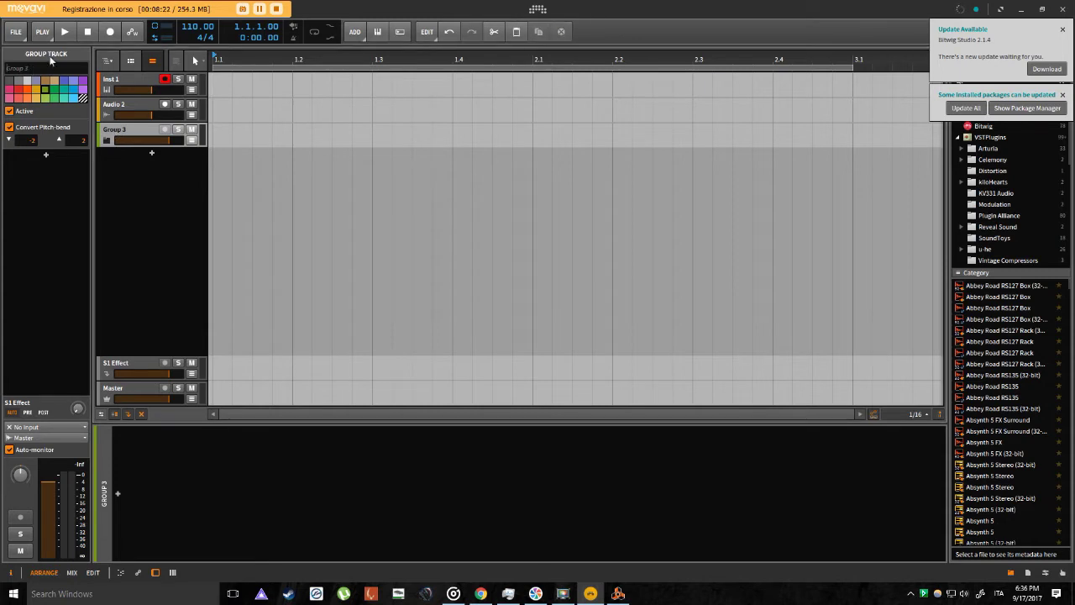
pyautogui.write('STRINGS')
pyautogui.press('Return')
# Add three instrument tracks below the STRINGS group track.
pyautogui.rightClick(145, 165)
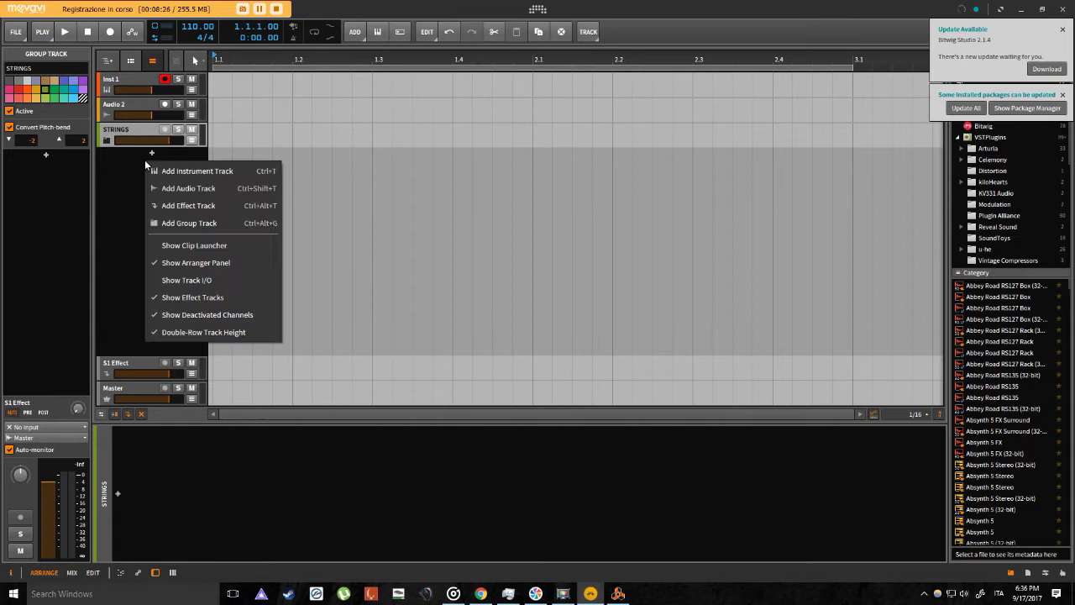
pyautogui.click(162, 172)
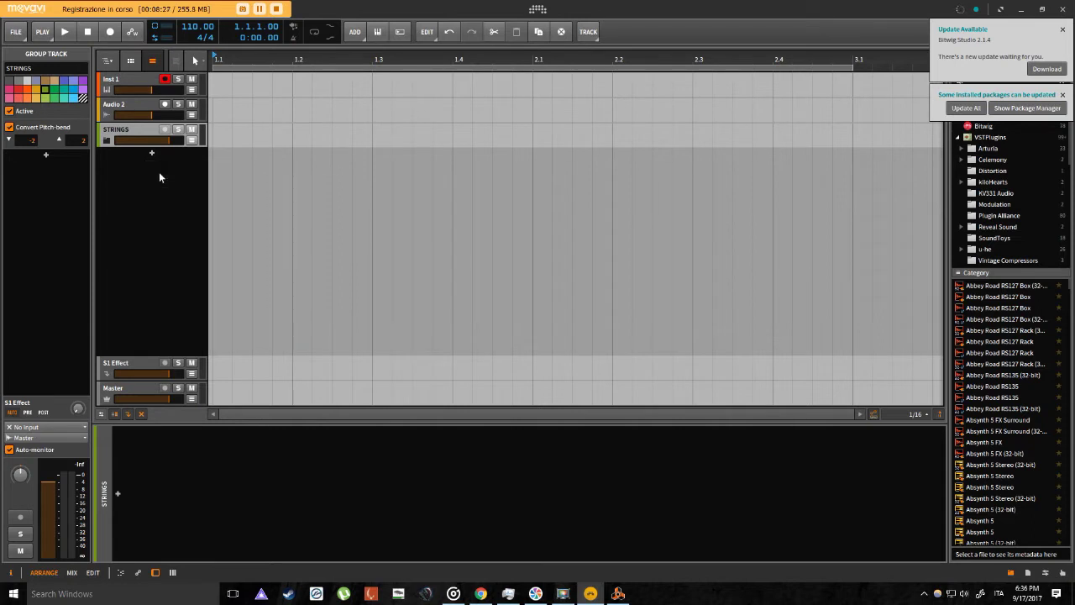
pyautogui.click(149, 218)
pyautogui.rightClick(133, 230)
pyautogui.click(158, 245)
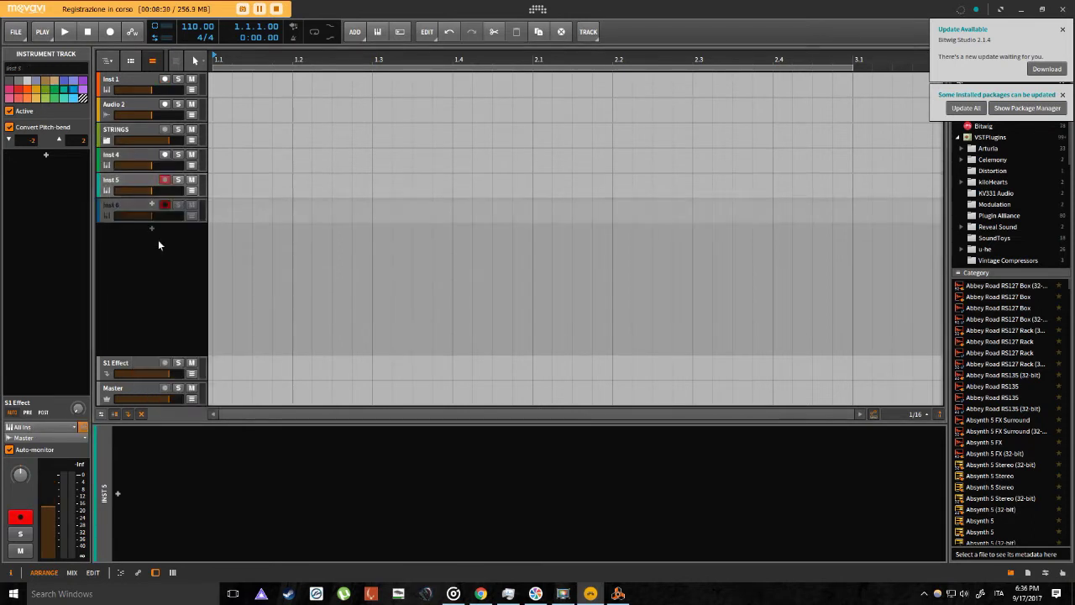
# Rename the first new instrument track VIOLIN1 and the second one VIOLINS 2.
pyautogui.click(129, 159)
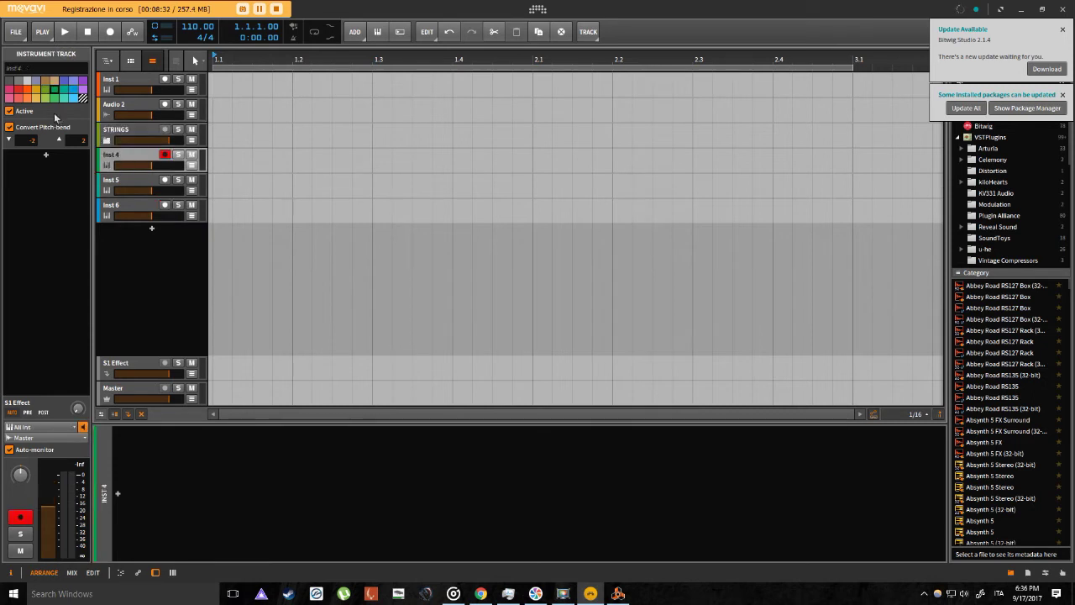
pyautogui.hotkey('ctrl', 'r')
pyautogui.write('VIOLIN1')
pyautogui.press('Return')
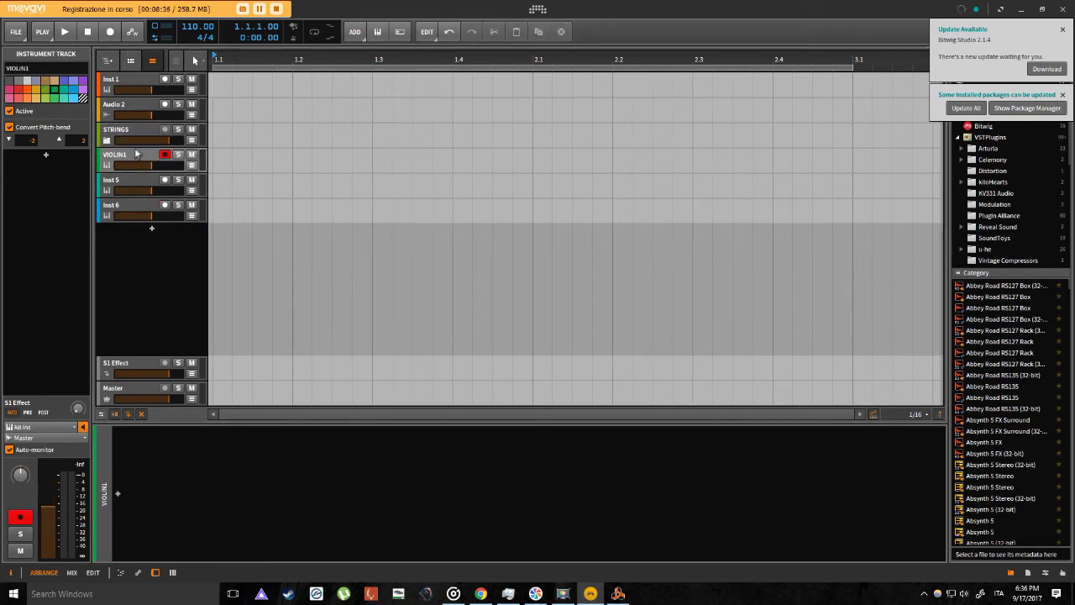
pyautogui.click(123, 179)
pyautogui.click(39, 66)
pyautogui.write('VIOLINS 2')
pyautogui.press('Return')
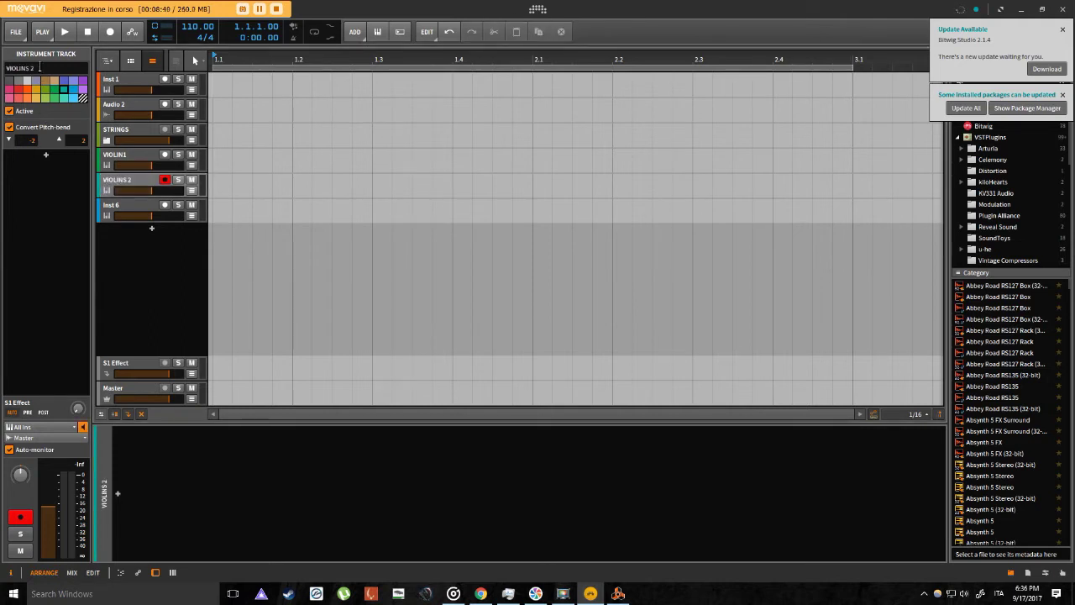
# Rename the last instrument track VIOLA and the Inst 1 track CELLOS.
pyautogui.click(135, 210)
pyautogui.click(24, 68)
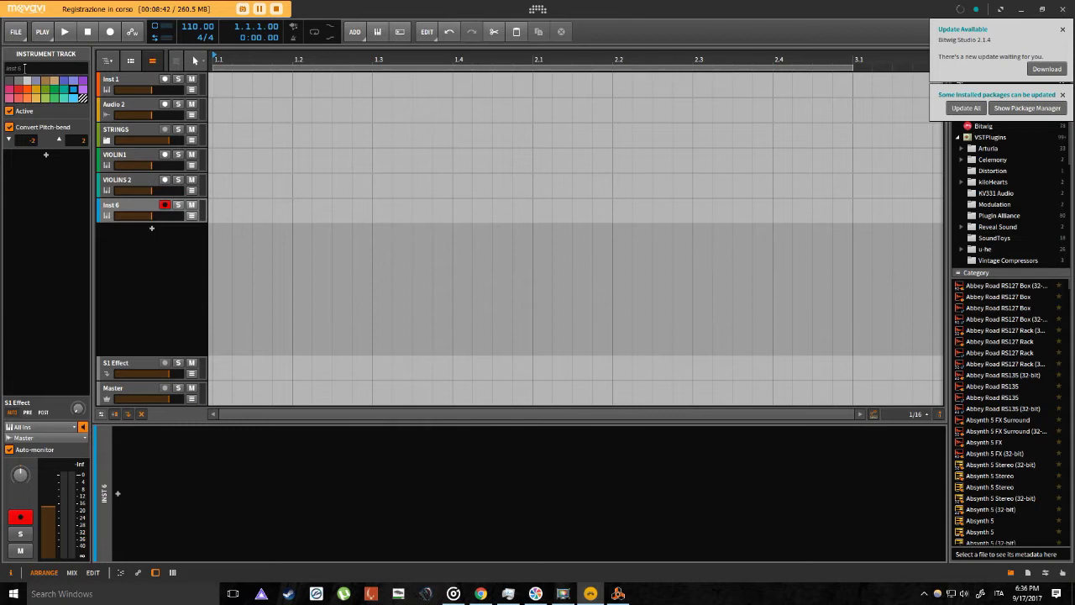
pyautogui.write('VIOLA')
pyautogui.press('Return')
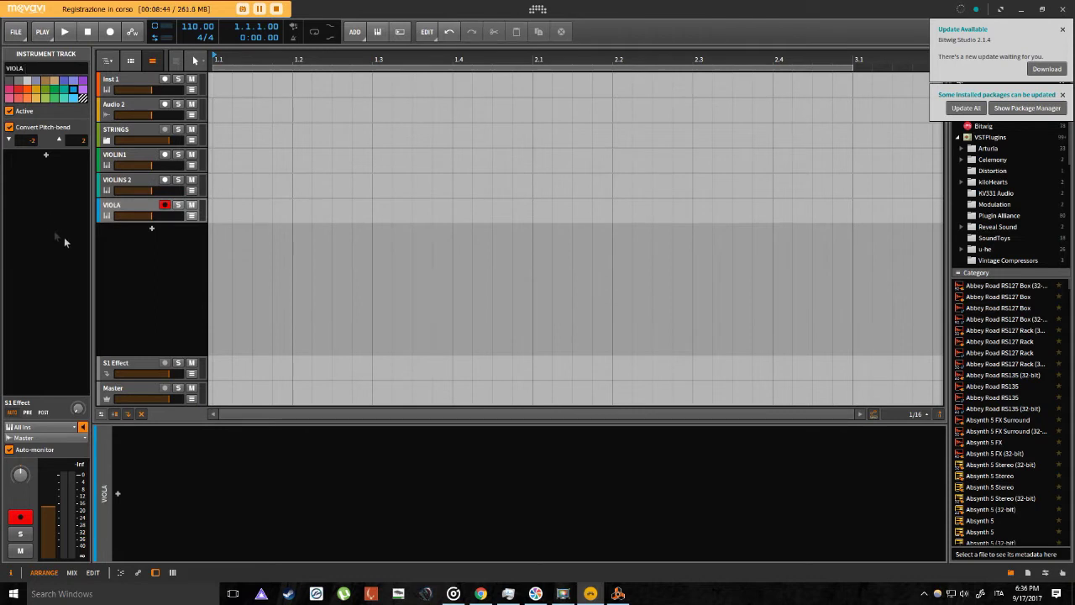
pyautogui.click(139, 87)
pyautogui.click(17, 68)
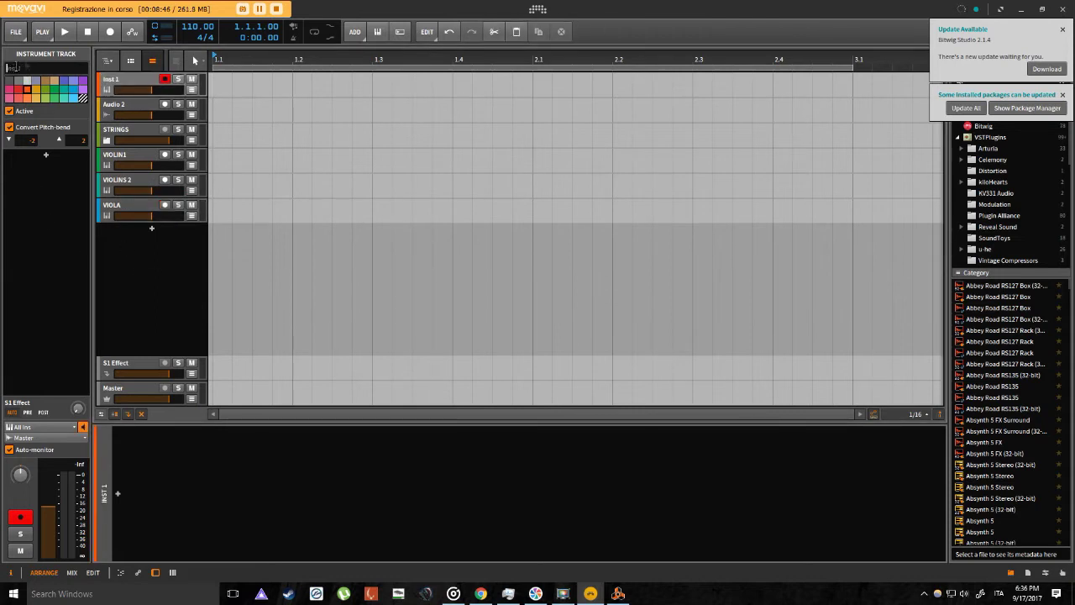
pyautogui.write('CELL')
pyautogui.press('Return')
pyautogui.write('OS')
pyautogui.press('Return')
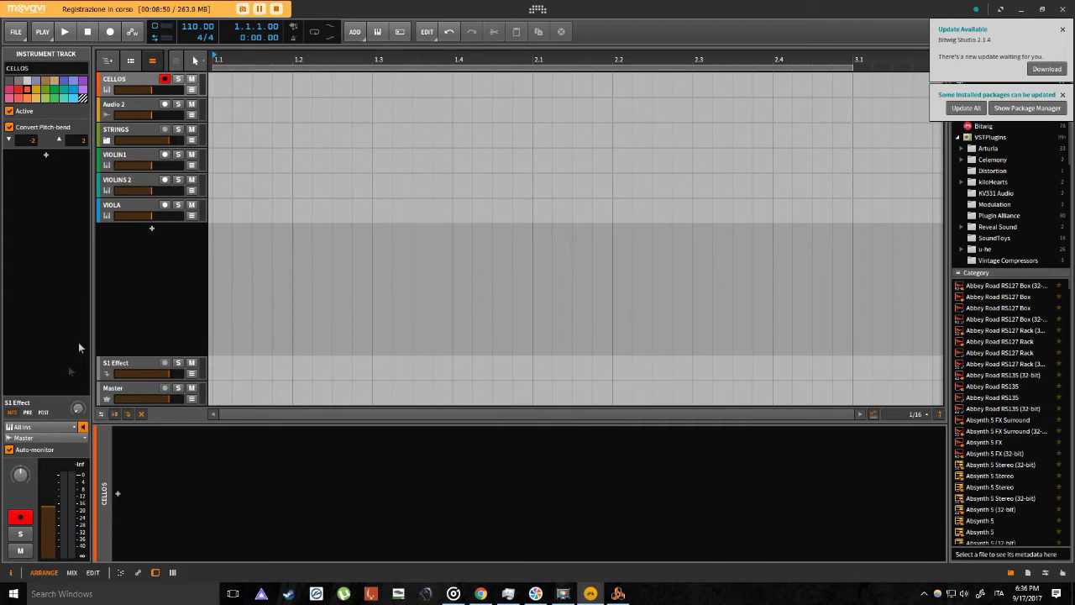
# Move the VIOLIN1, VIOLINS 2 and VIOLA tracks together into the STRINGS group, followed by the CELLOS track.
pyautogui.click(128, 165)
pyautogui.click(134, 184)
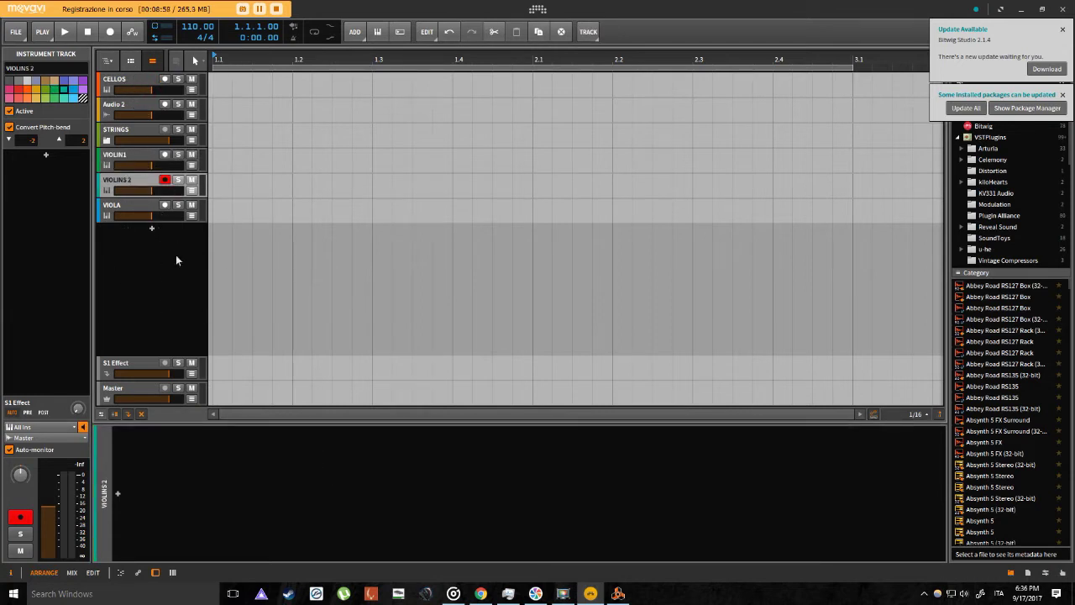
pyautogui.click(138, 208)
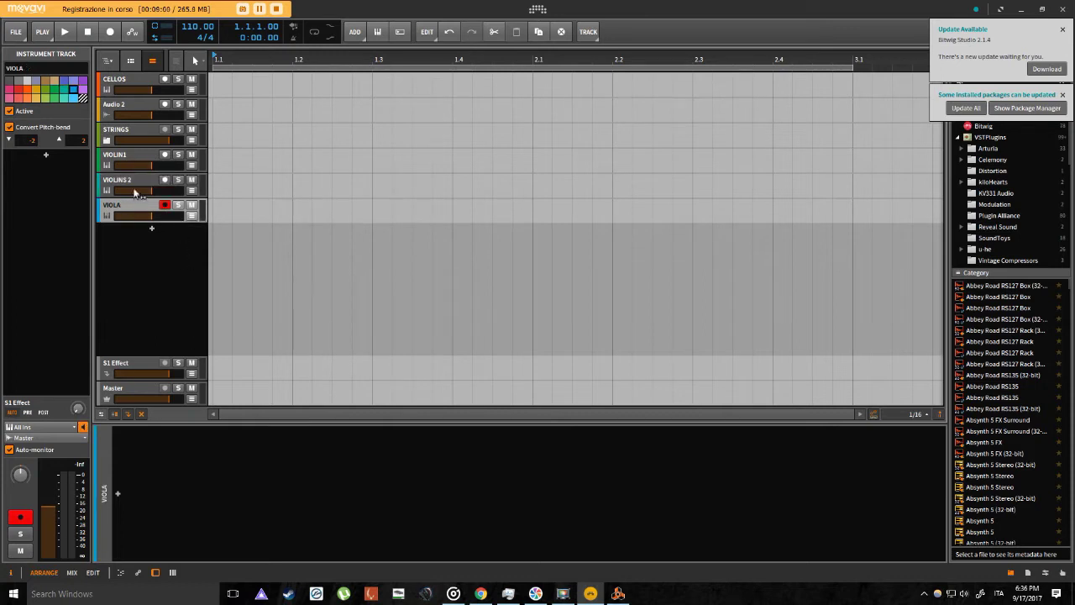
pyautogui.keyDown('shift'); pyautogui.click(139, 185); pyautogui.keyUp('shift')
pyautogui.keyDown('shift'); pyautogui.click(130, 155); pyautogui.keyUp('shift')
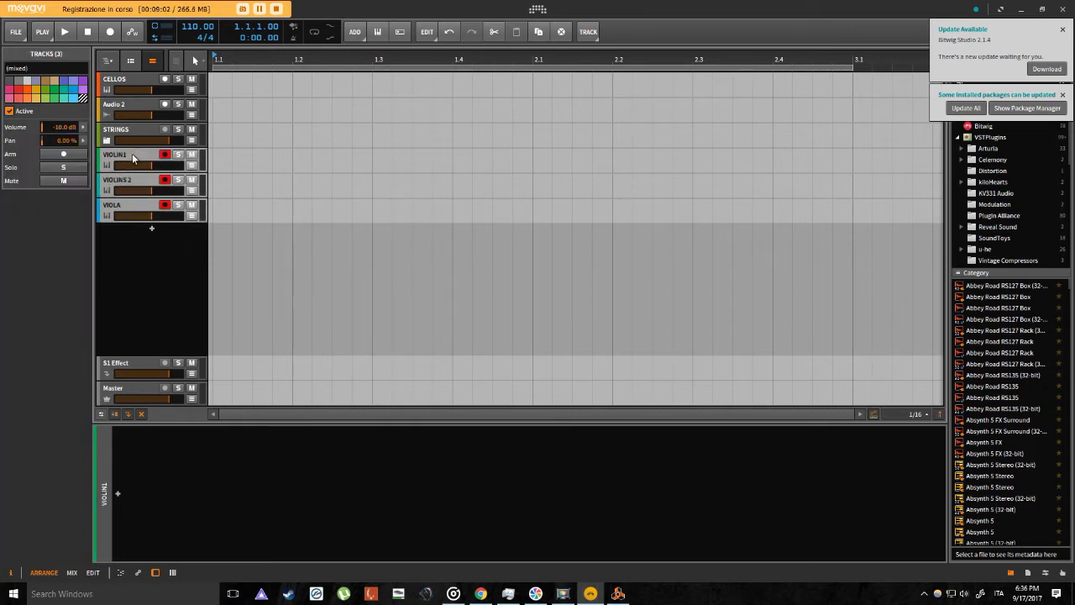
pyautogui.press('Delete')
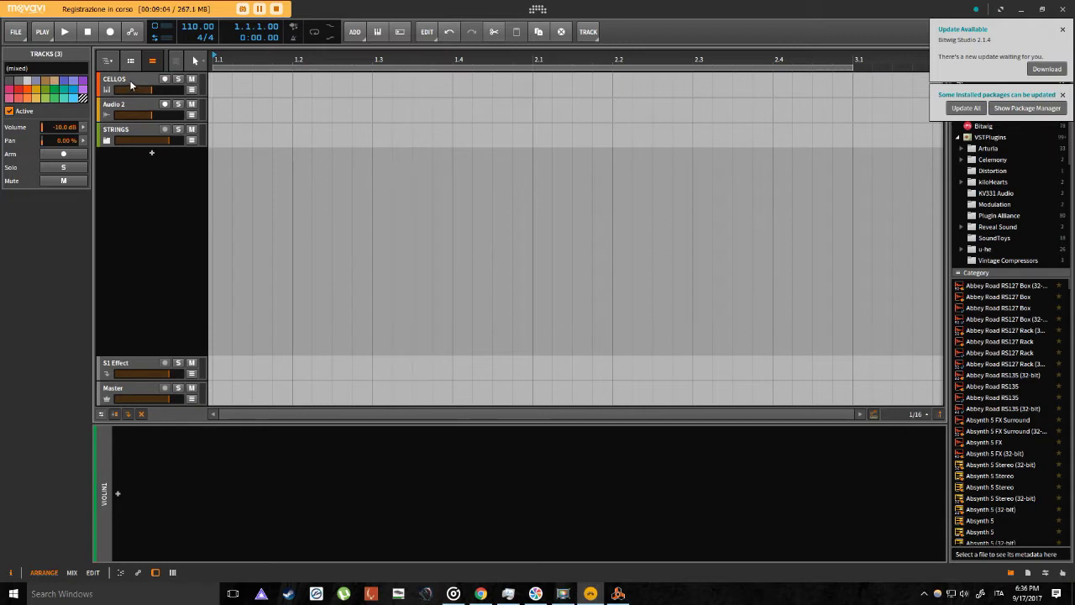
pyautogui.click(130, 84)
pyautogui.press('Delete')
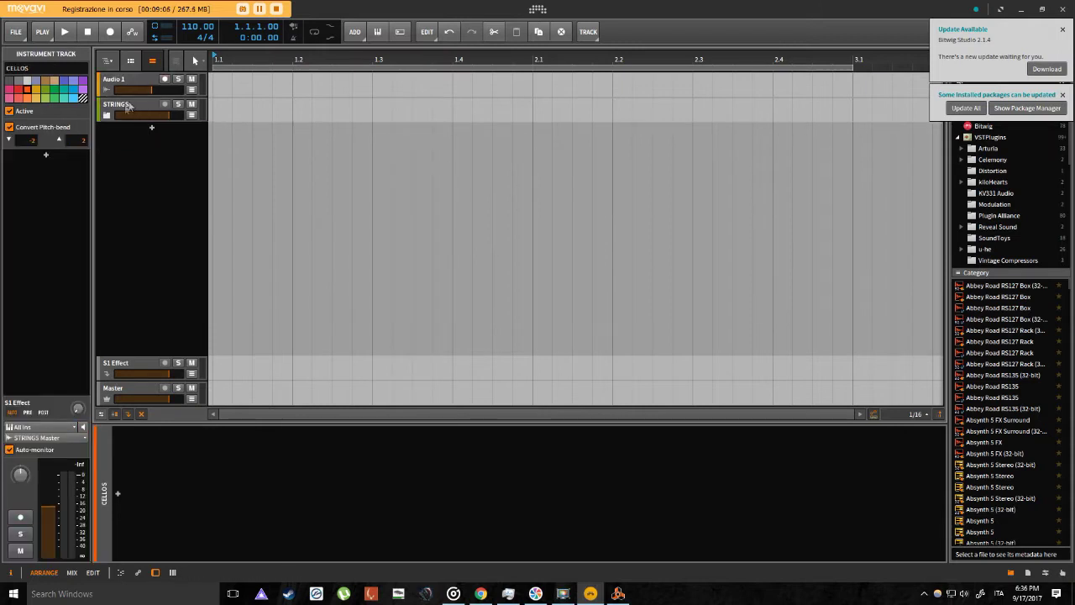
# Unfold the STRINGS group to check its tracks, fold it again, and hide the device area below the arranger.
pyautogui.click(107, 115)
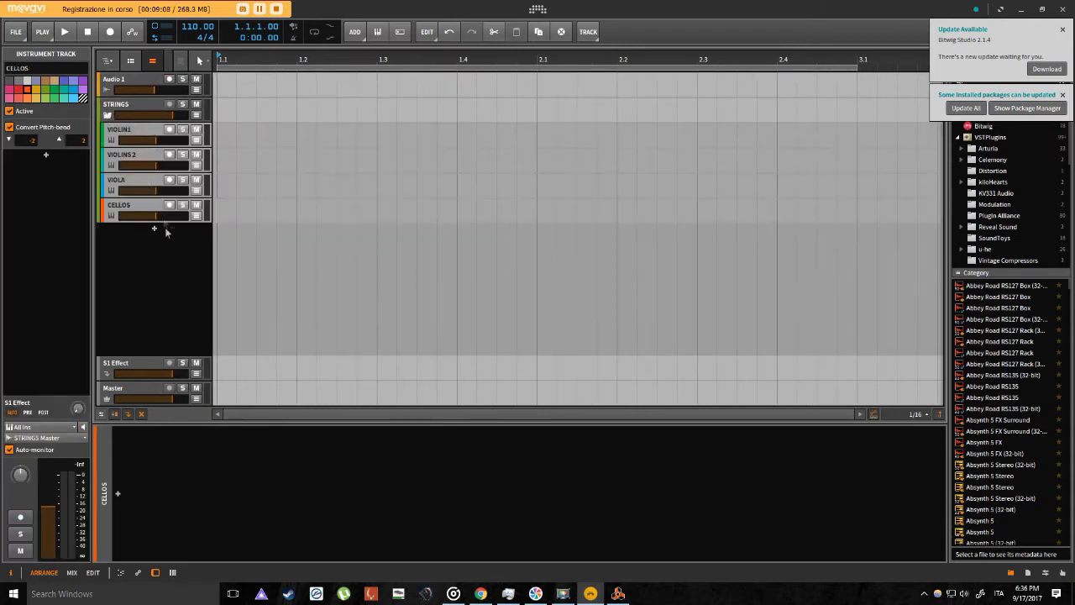
pyautogui.click(107, 116)
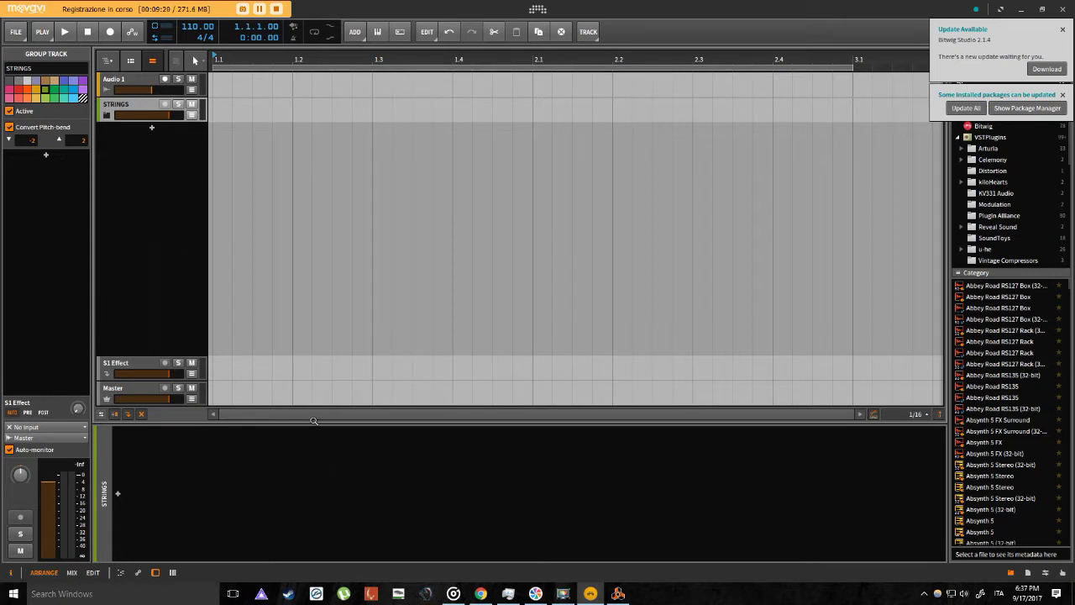
pyautogui.moveTo(312, 420); pyautogui.dragTo(281, 492)
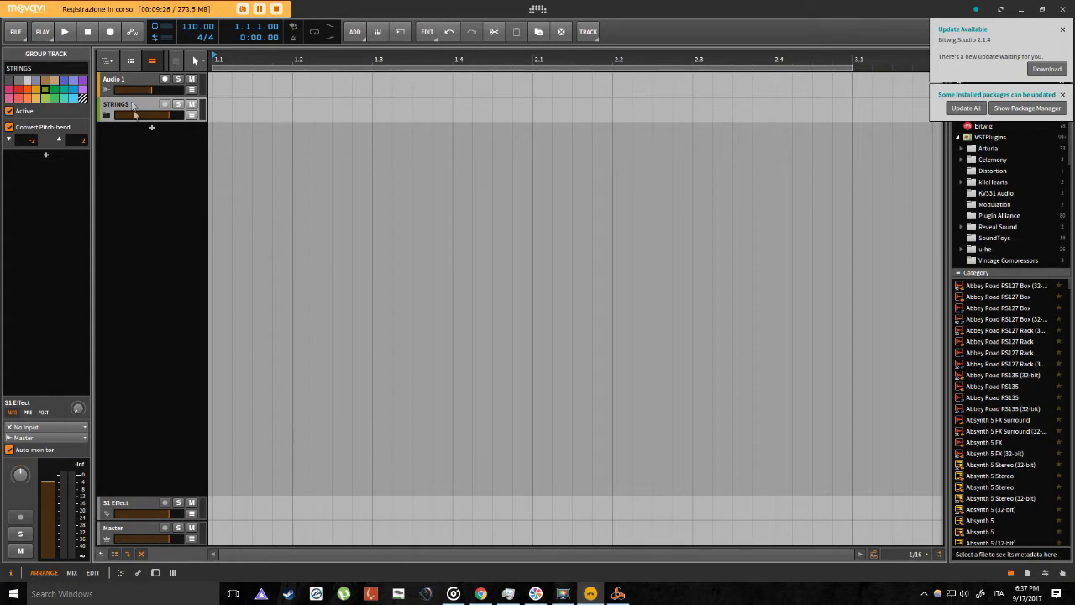
# Switch to Reason and add an NN-XT Advanced Sampler from the instruments browser to the sequencer as a new track.
pyautogui.click(620, 594)
pyautogui.rightClick(280, 299)
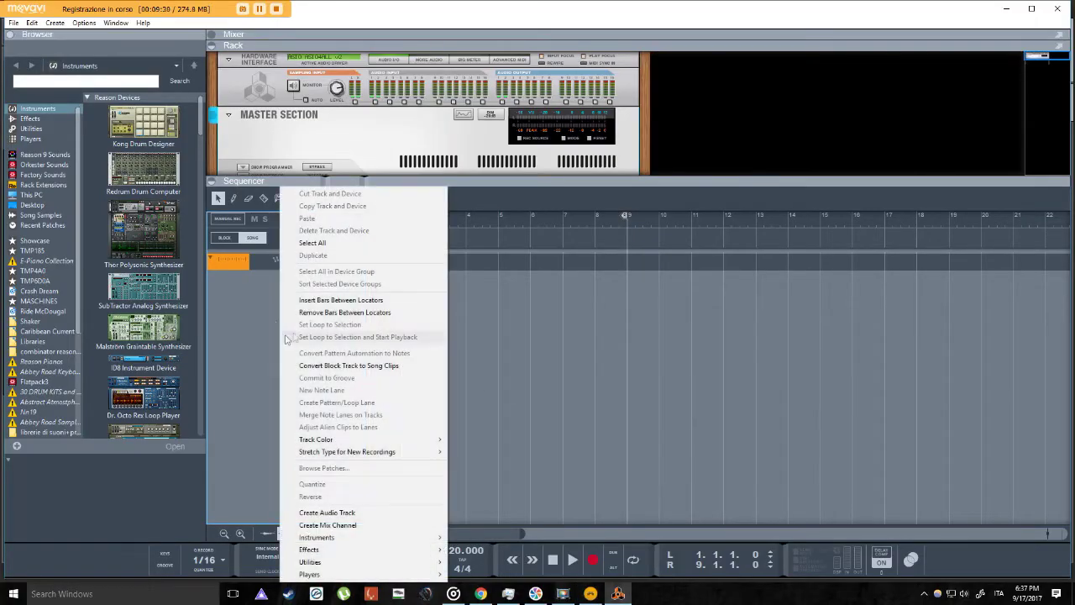
pyautogui.click(248, 337)
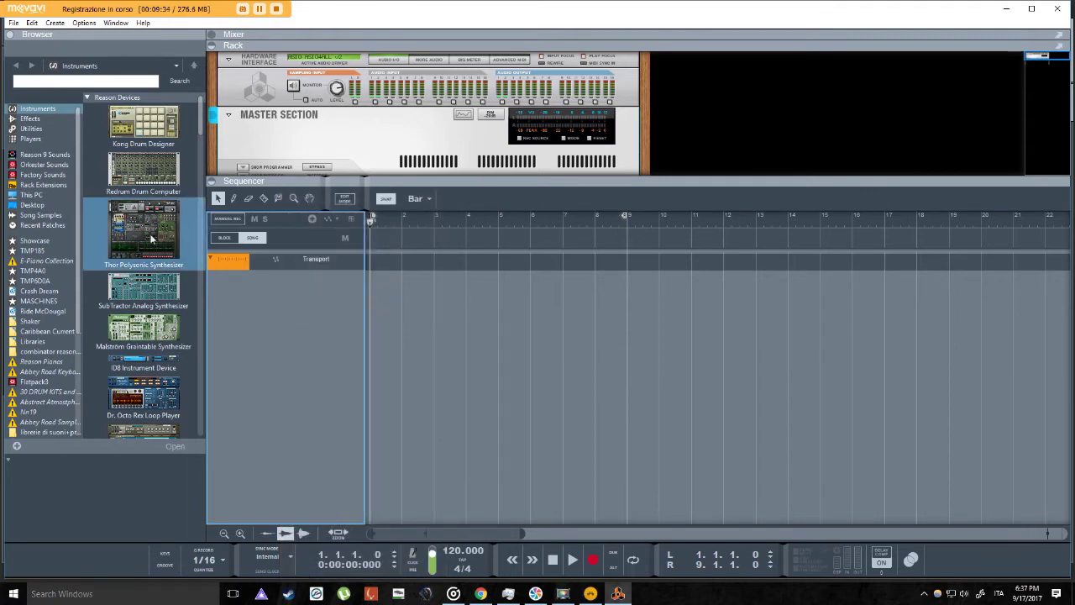
pyautogui.scroll(-6, 168, 335)
pyautogui.scroll(3, 168, 335)
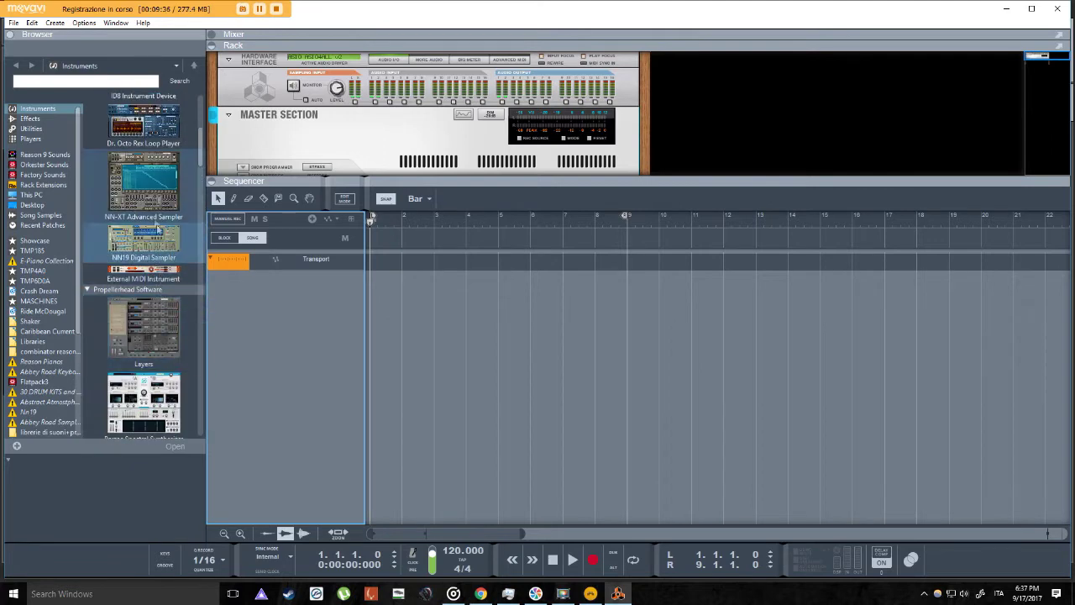
pyautogui.moveTo(144, 186); pyautogui.dragTo(255, 344)
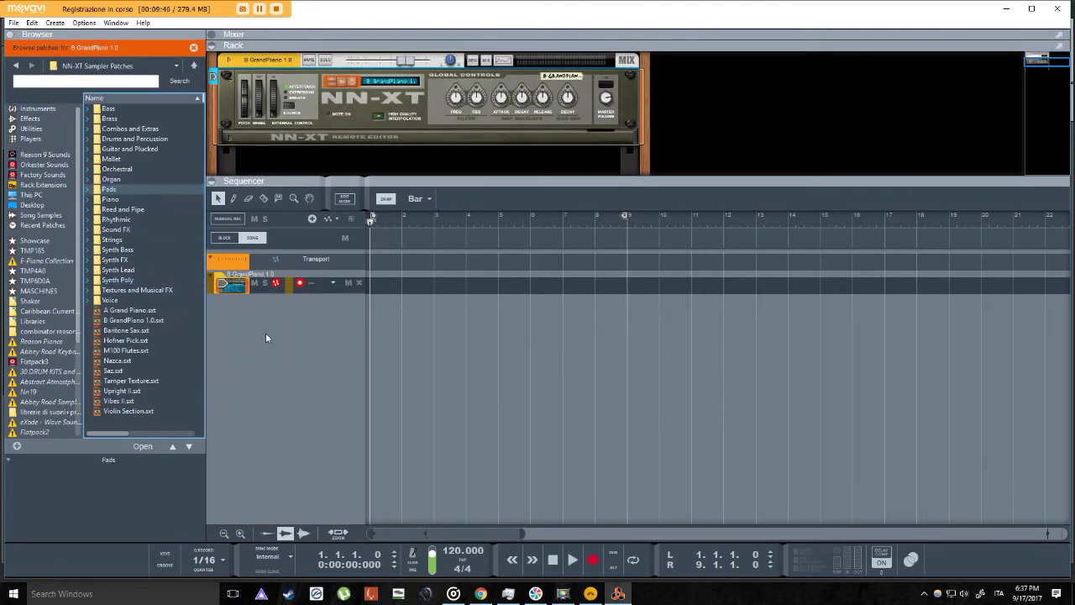
# Create two more NN-XT tracks in the sequencer from the Sad Strings.sxt patch and the bass patch FingerBass 1.0.sxt.
pyautogui.click(97, 240)
pyautogui.moveTo(126, 310); pyautogui.dragTo(289, 339)
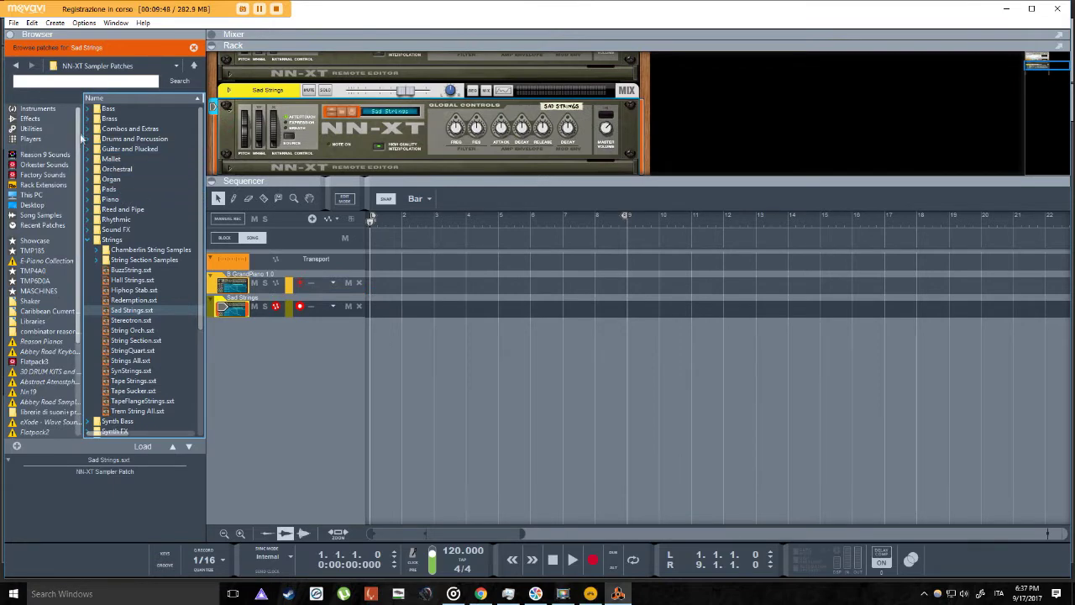
pyautogui.click(88, 109)
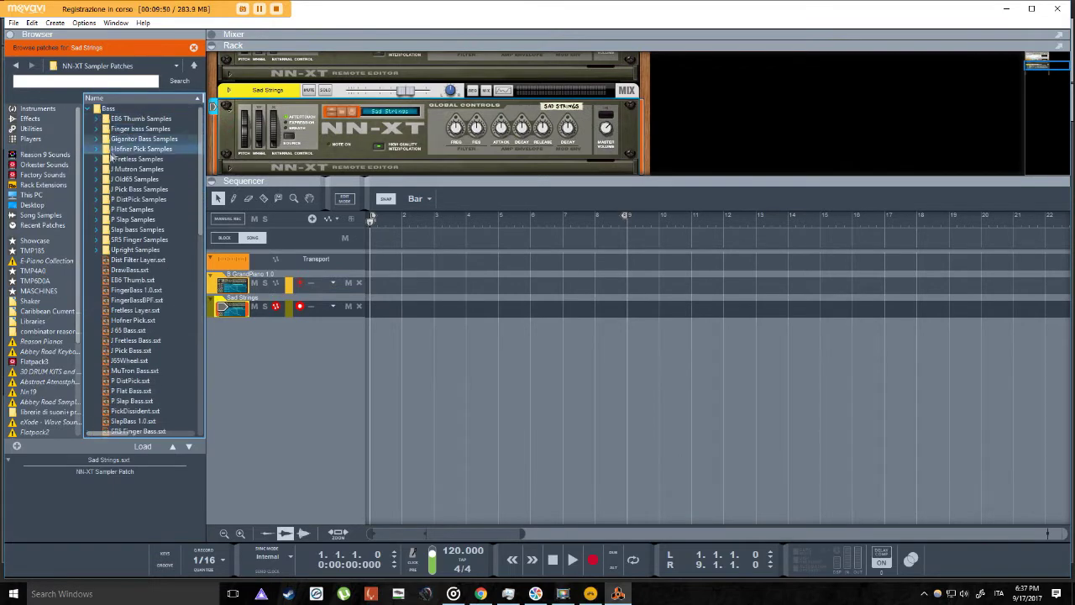
pyautogui.moveTo(134, 294); pyautogui.dragTo(324, 295)
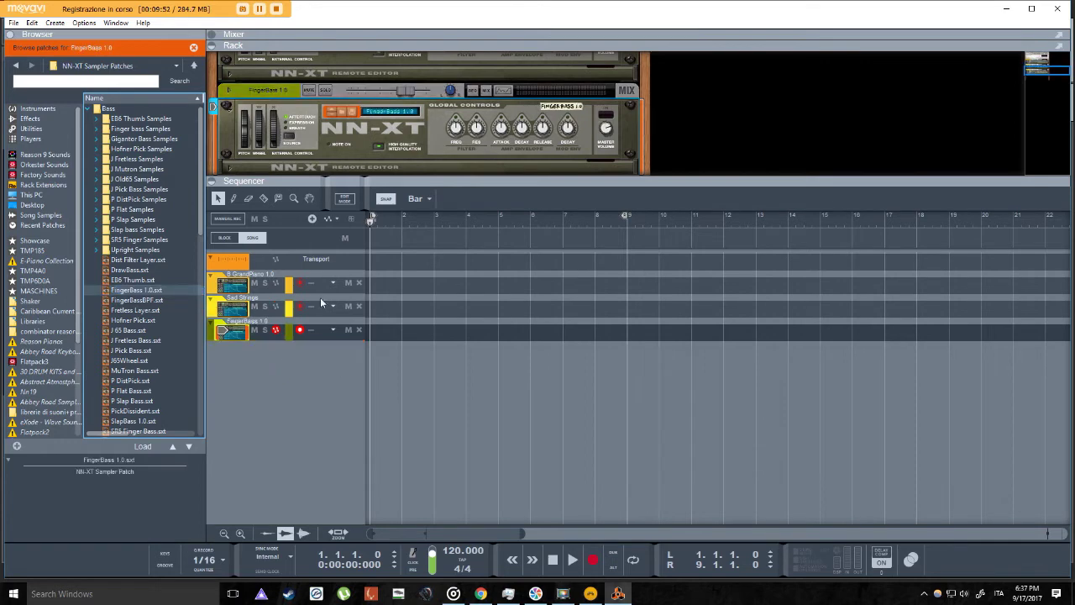
# Check the context options of the Reason track list and enlarge the sequencer over the rack.
pyautogui.rightClick(270, 382)
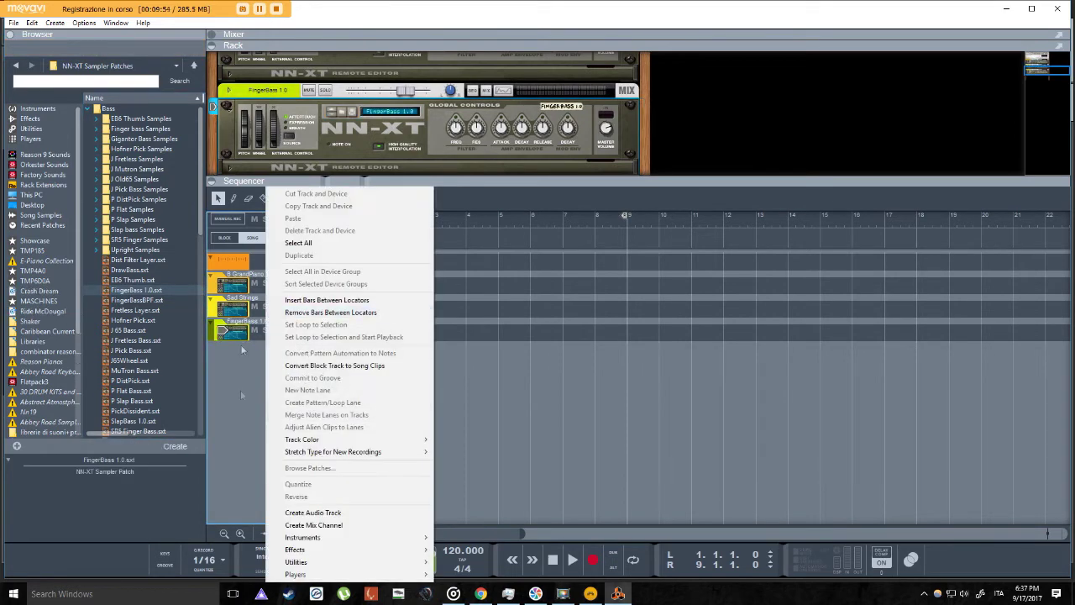
pyautogui.click(240, 396)
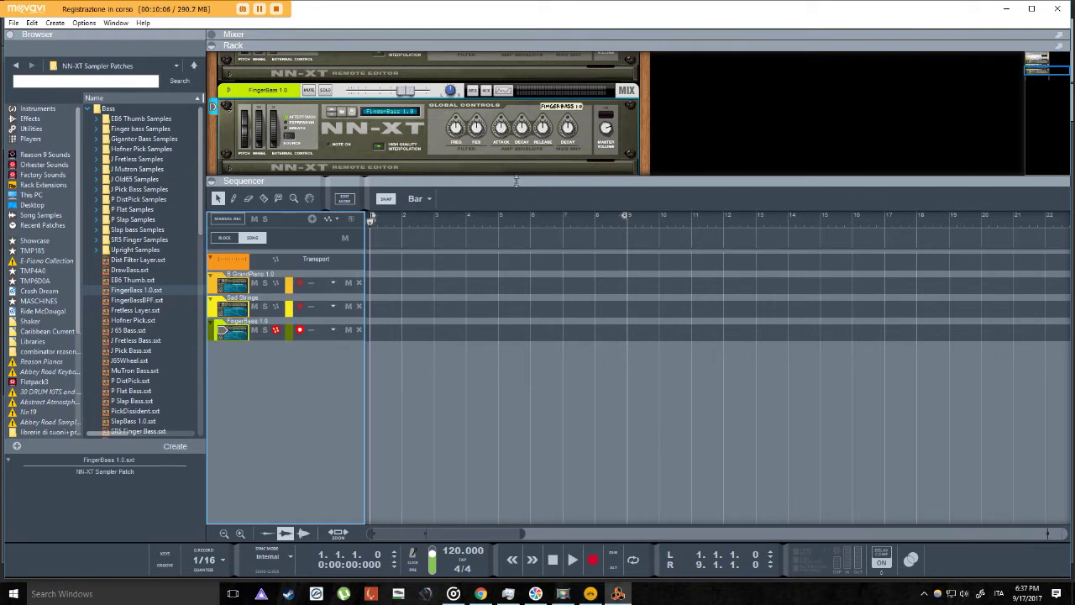
pyautogui.moveTo(516, 180); pyautogui.dragTo(516, 187)
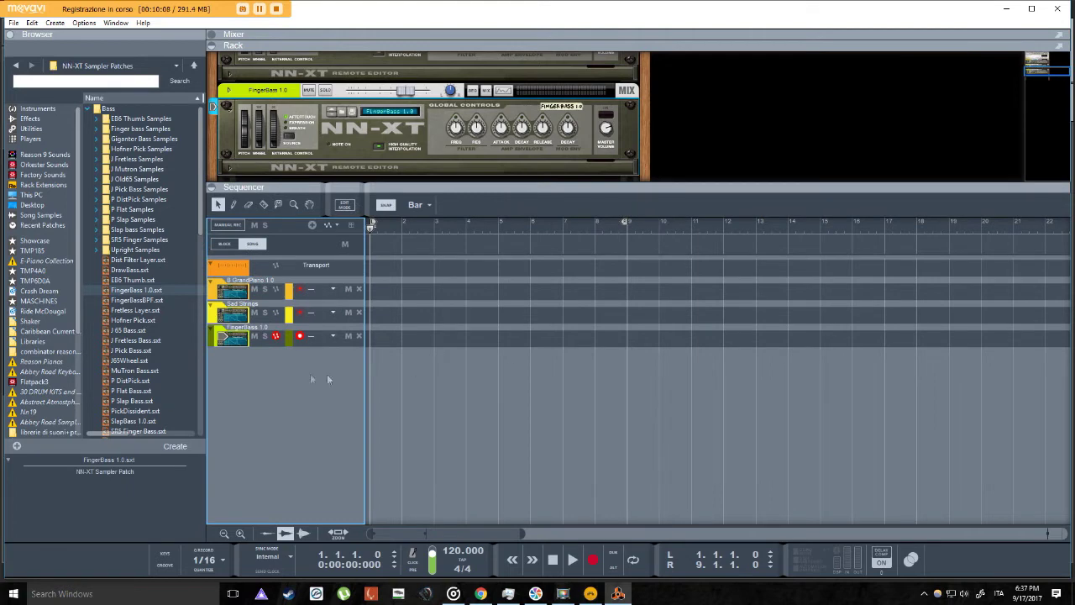
pyautogui.moveTo(492, 184); pyautogui.dragTo(420, 138)
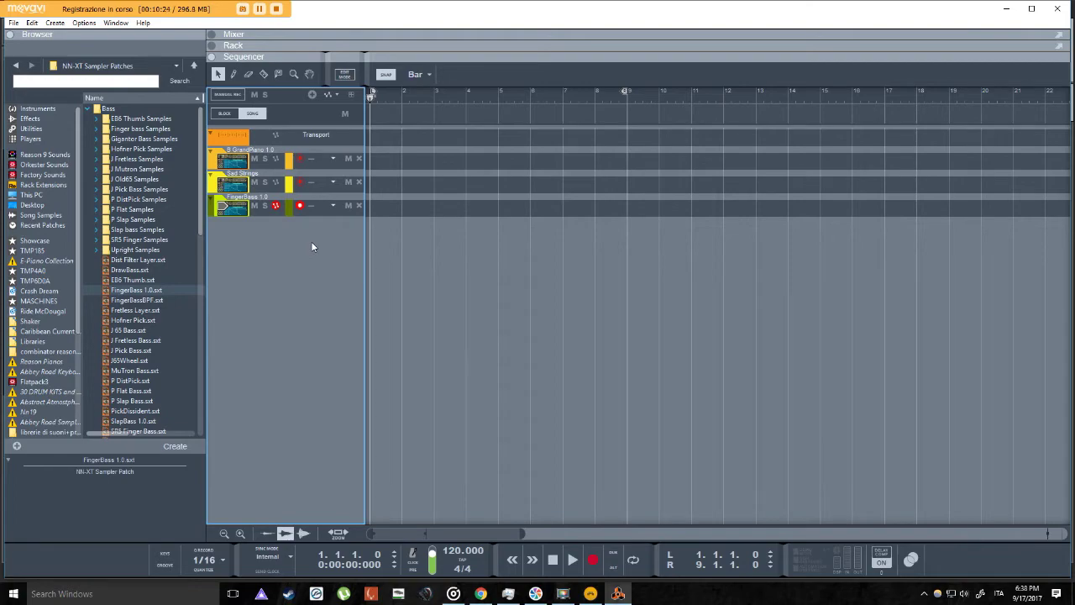
# Examine the three NN-XT devices in the rack together with their sequencer tracks, resizing the two areas against each other.
pyautogui.moveTo(477, 59); pyautogui.dragTo(496, 323)
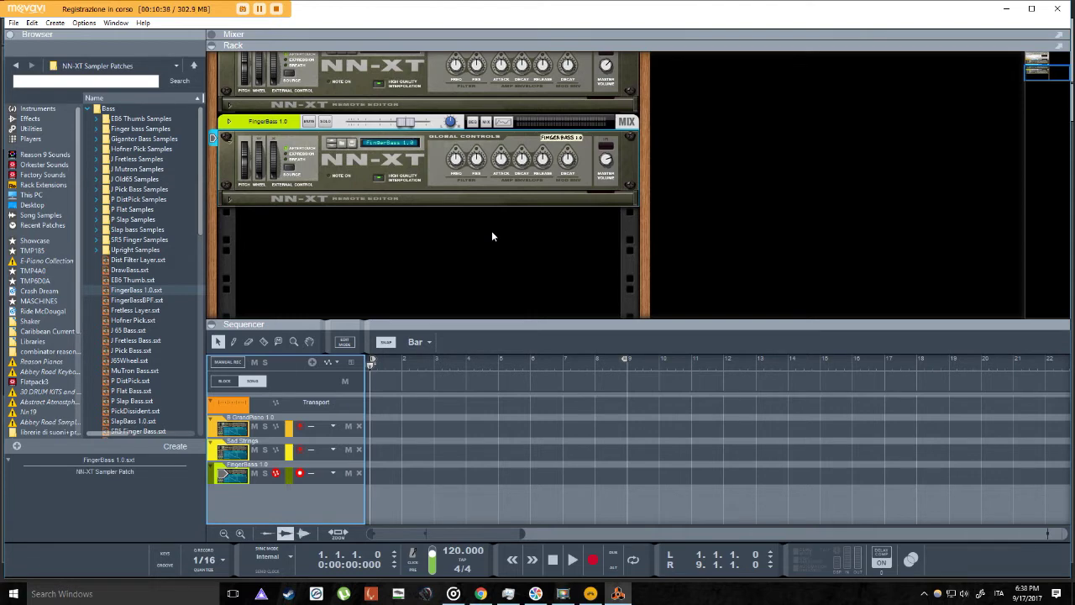
pyautogui.scroll(8, 492, 235)
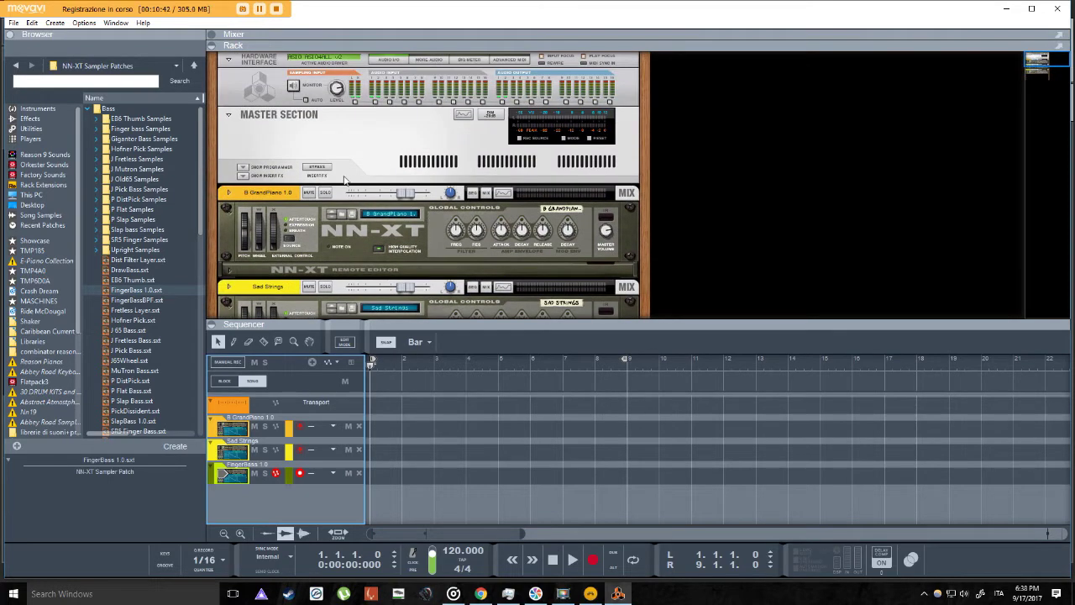
pyautogui.scroll(-8, 345, 179)
pyautogui.moveTo(420, 323); pyautogui.dragTo(429, 391)
pyautogui.scroll(4, 359, 240)
pyautogui.scroll(-4, 369, 252)
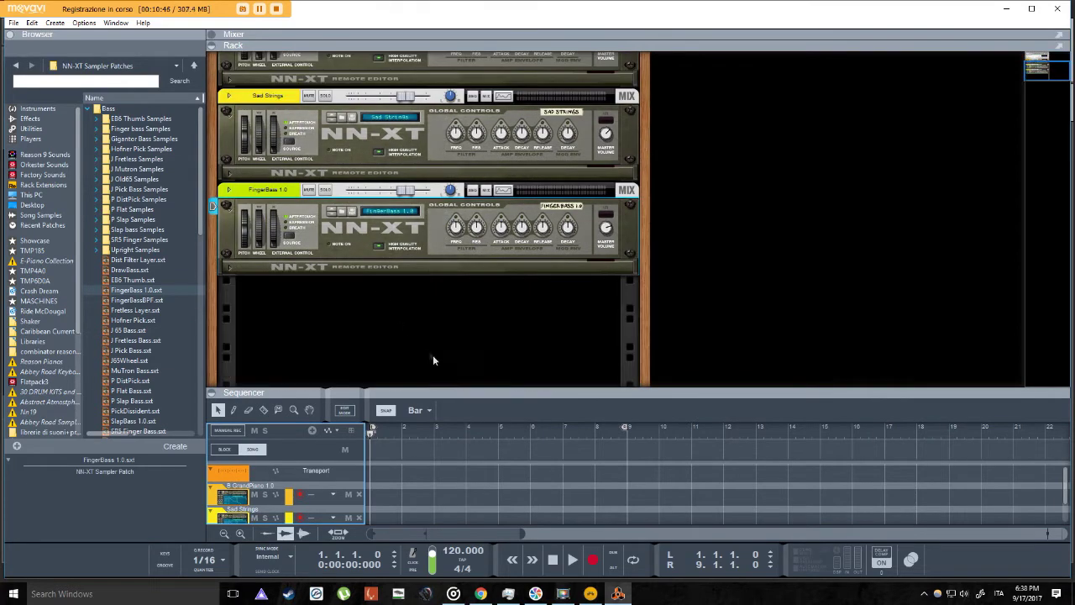
pyautogui.moveTo(443, 389); pyautogui.dragTo(445, 178)
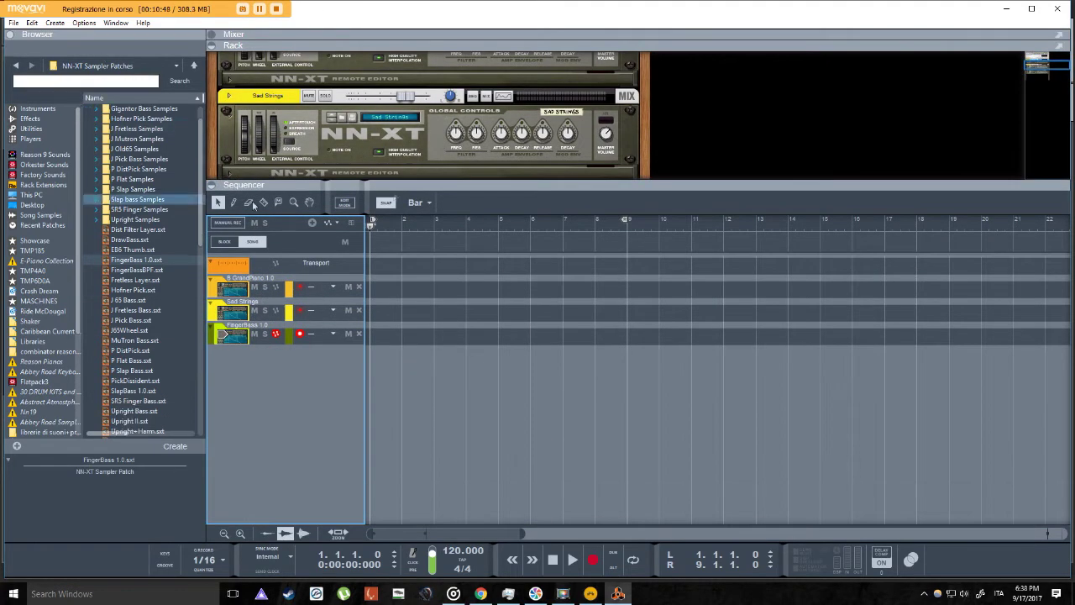
pyautogui.moveTo(531, 188); pyautogui.dragTo(518, 324)
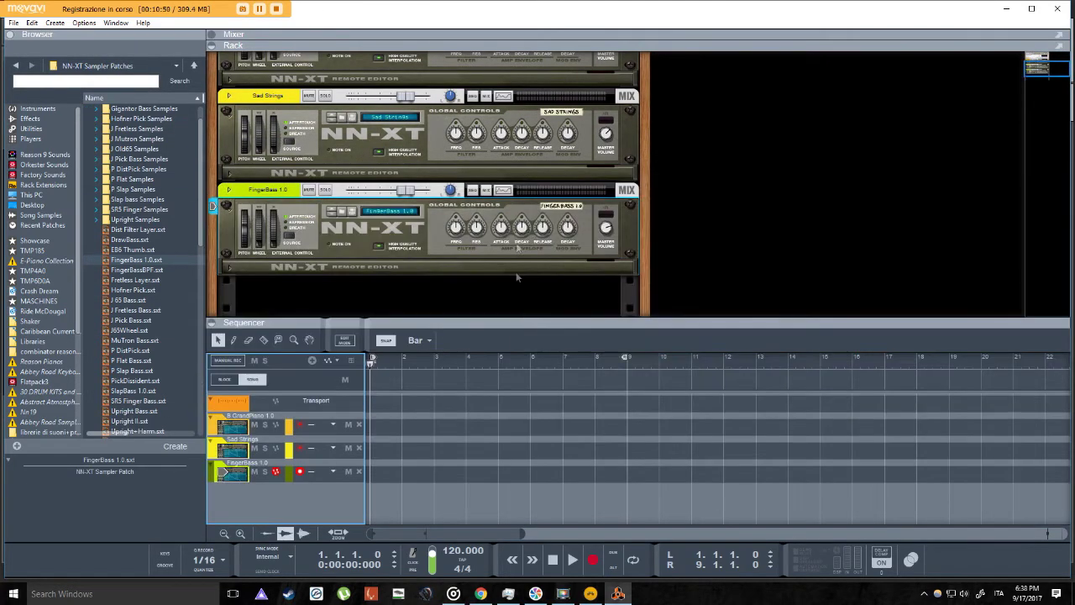
# Add a Kontakt 5 instrument from the instruments browser to the rack below the FingerBass 1.0 device.
pyautogui.scroll(-4, 144, 199)
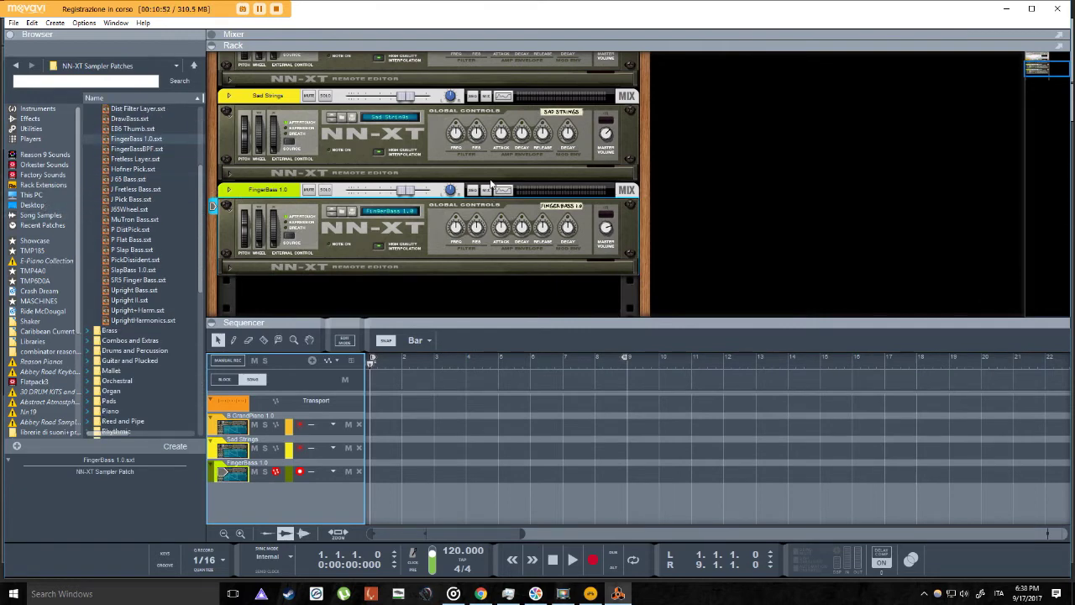
pyautogui.click(38, 109)
pyautogui.scroll(-3, 326, 247)
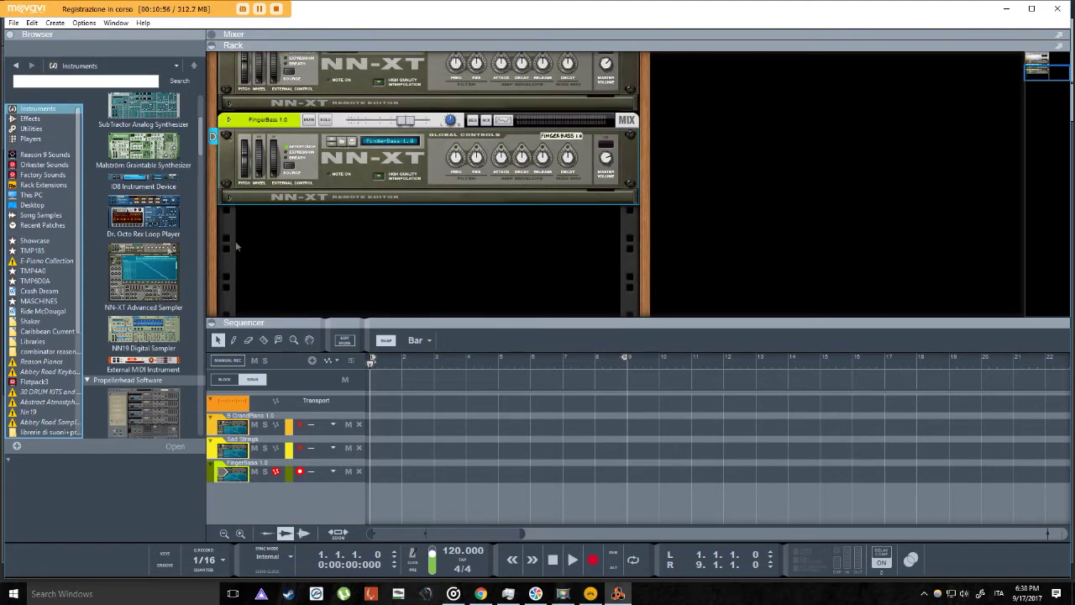
pyautogui.scroll(-10, 148, 263)
pyautogui.scroll(3, 147, 263)
pyautogui.moveTo(143, 245)
pyautogui.mouseDown()
pyautogui.moveTo(389, 278)
pyautogui.moveTo(380, 262)
pyautogui.moveTo(401, 225)
pyautogui.moveTo(429, 216)
pyautogui.moveTo(417, 236)
pyautogui.mouseUp()
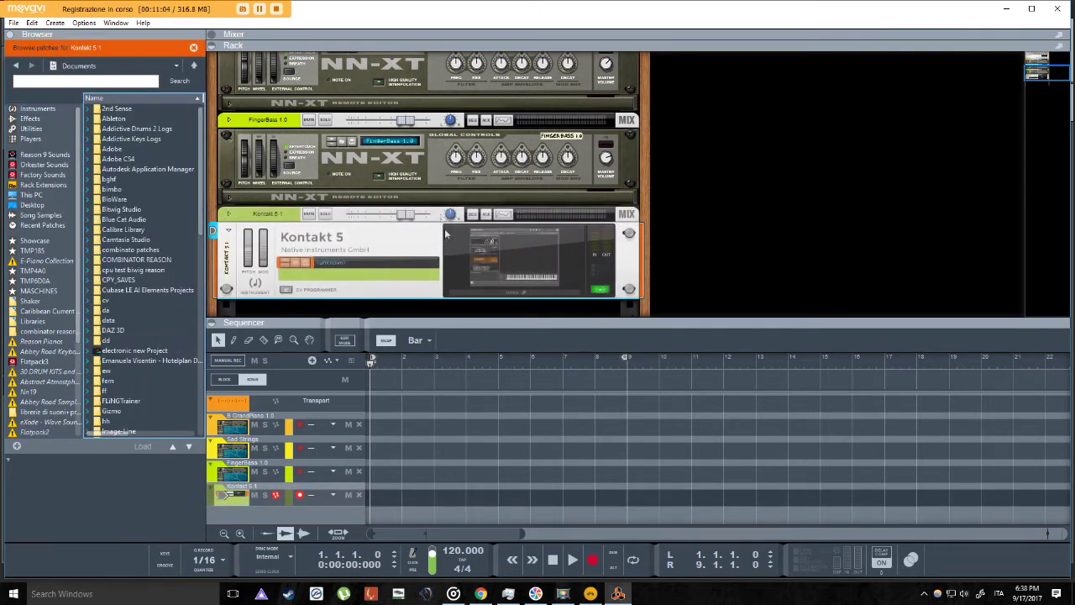
# Delete the FingerBass 1.0, Sad Strings and B GrandPiano 1.0 device groups from the rack, including all their tracks and channels.
pyautogui.click(295, 125)
pyautogui.press('Delete')
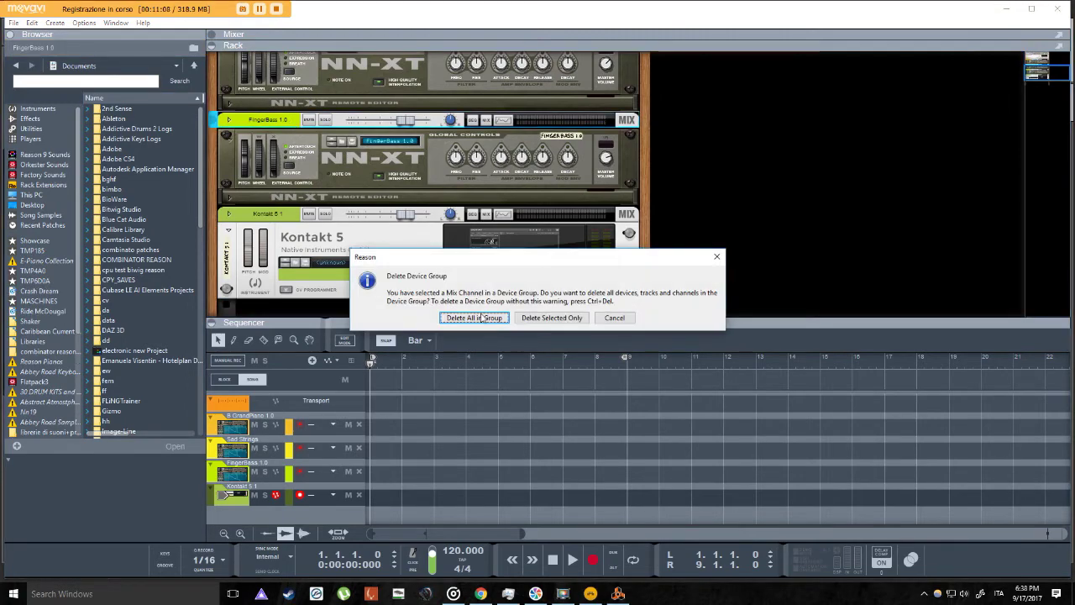
pyautogui.click(473, 318)
pyautogui.click(304, 131)
pyautogui.press('Delete')
pyautogui.click(449, 326)
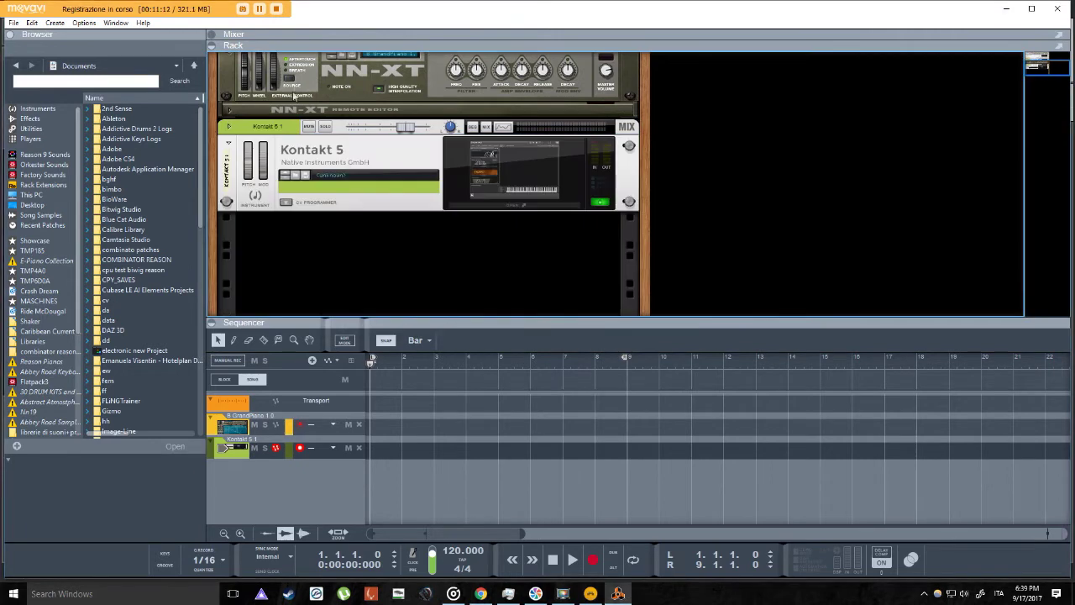
pyautogui.scroll(3, 289, 98)
pyautogui.click(288, 174)
pyautogui.press('Delete')
pyautogui.click(475, 317)
pyautogui.scroll(-1, 339, 207)
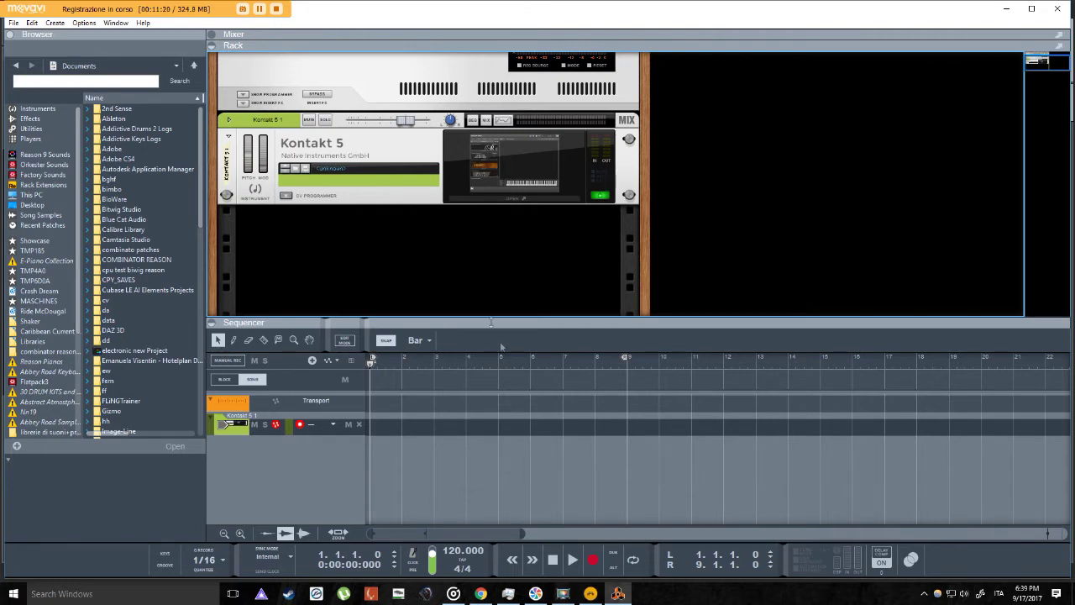
# Switch to Bitwig Studio and delete the STRINGS group and the Audio 1 track.
pyautogui.click(590, 593)
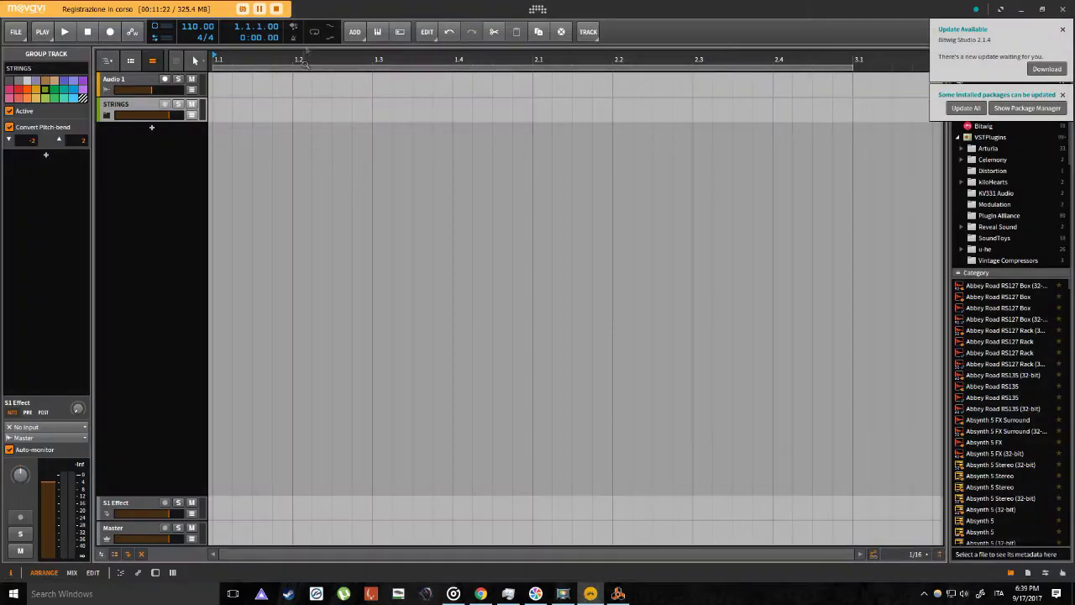
pyautogui.press('Delete')
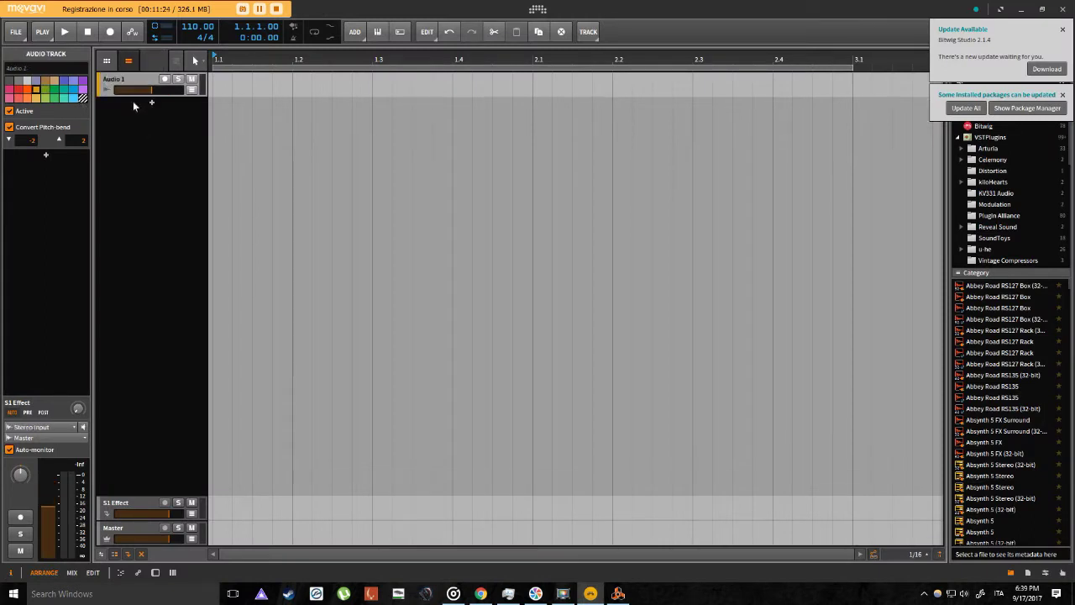
pyautogui.press('Delete')
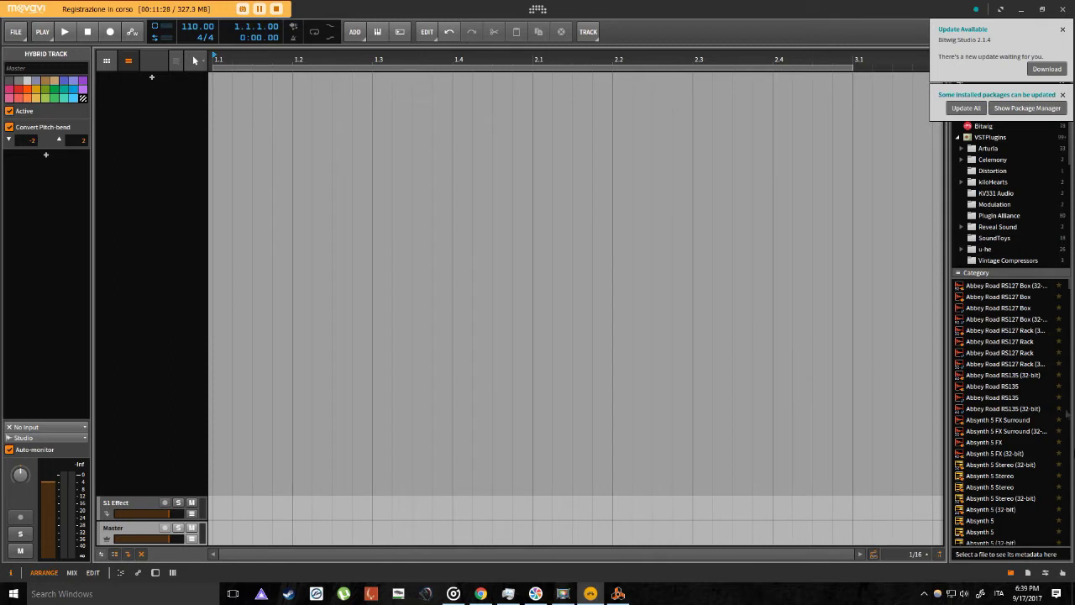
# Add an instrument track to the arranger and load the Kontakt 5 plug-in from the browser onto it.
pyautogui.rightClick(156, 127)
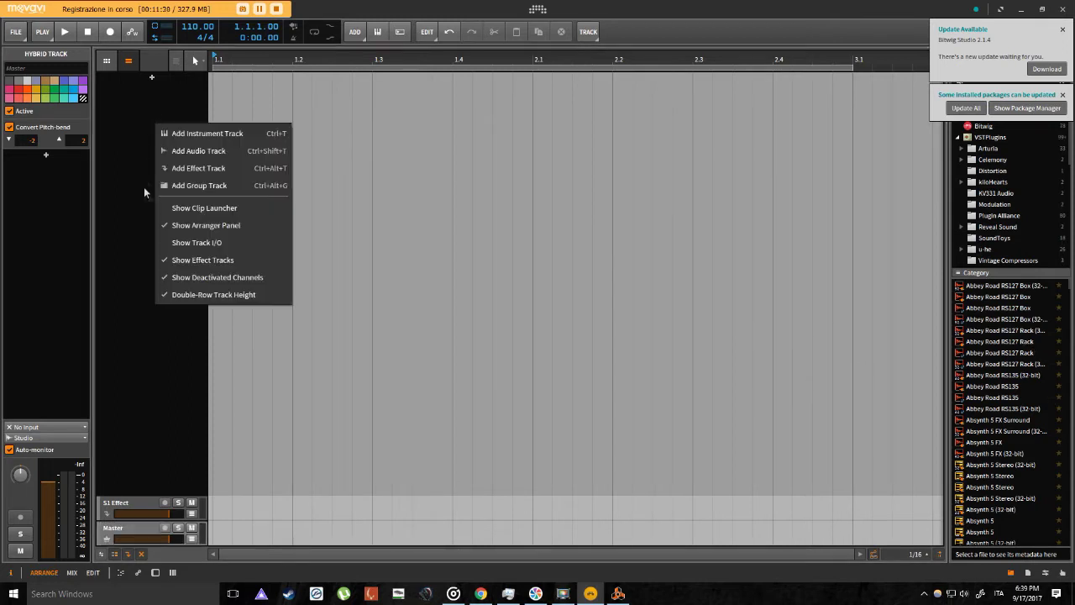
pyautogui.click(181, 134)
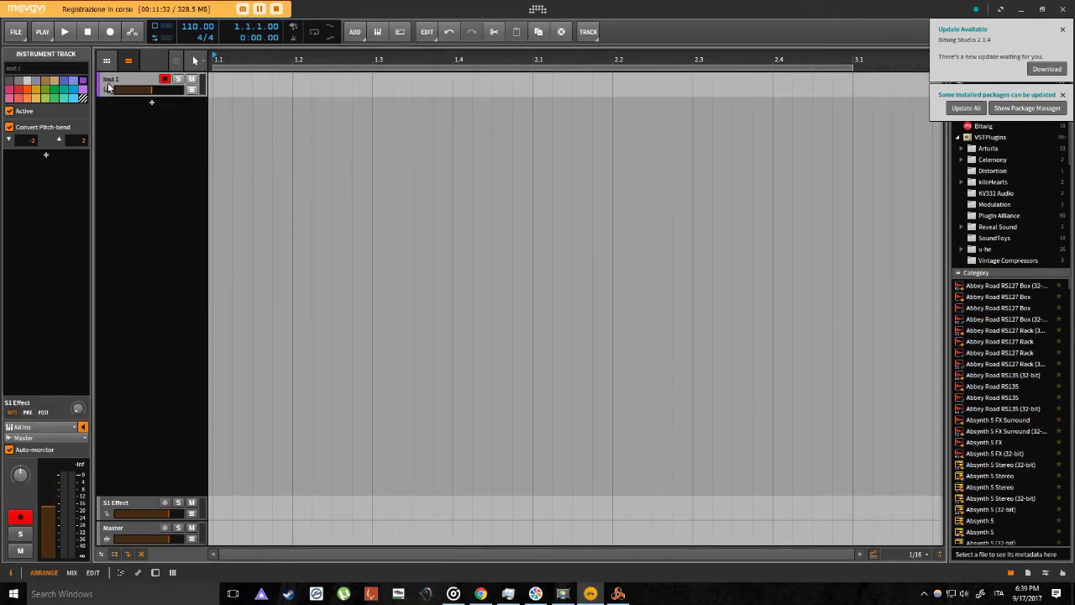
pyautogui.scroll(-15, 986, 457)
pyautogui.scroll(-20, 986, 458)
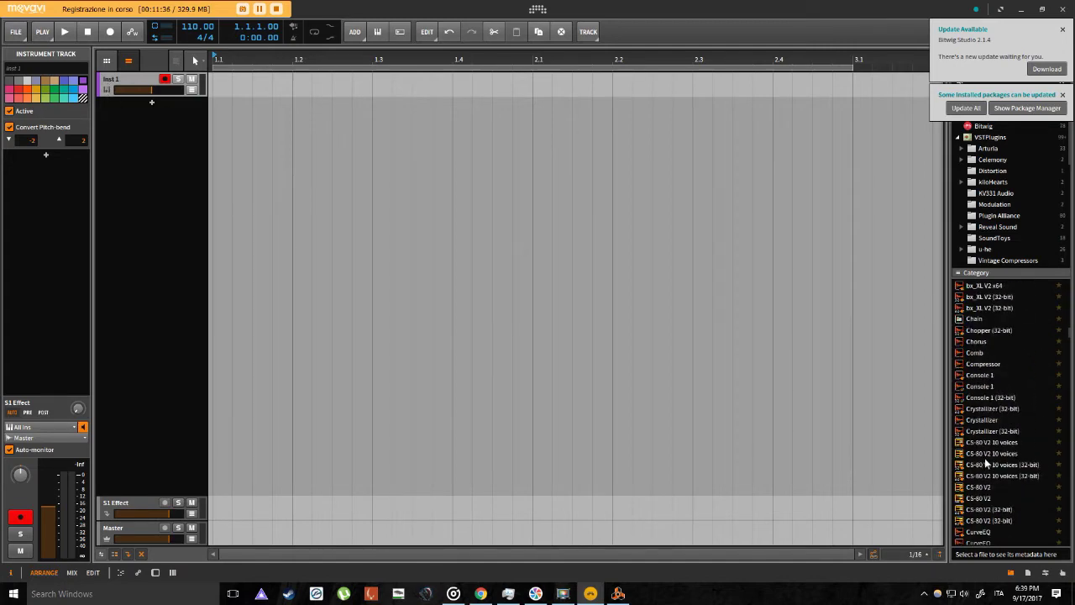
pyautogui.scroll(-15, 993, 471)
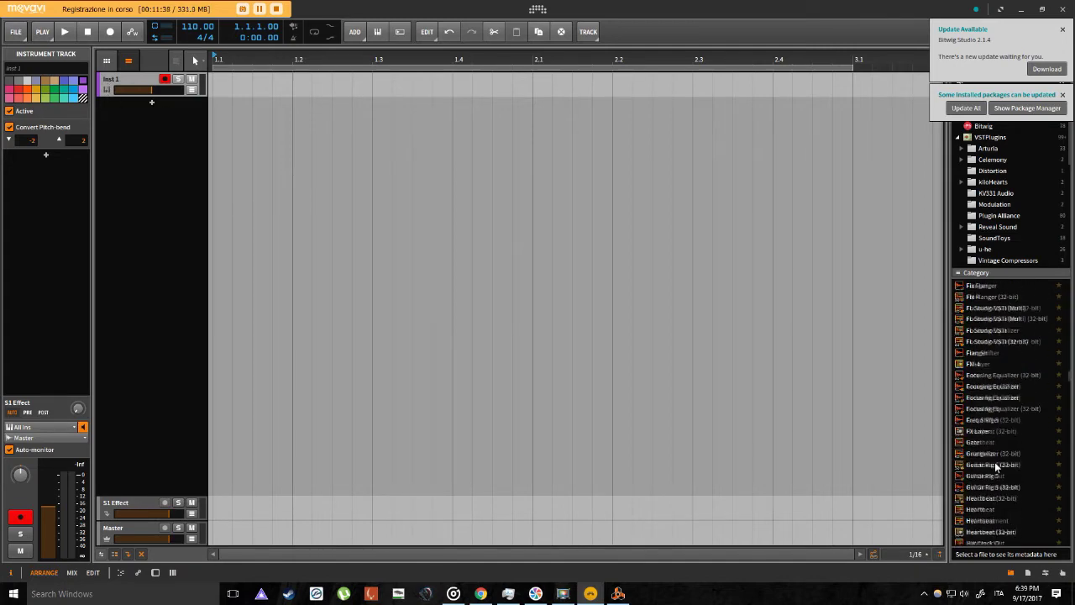
pyautogui.moveTo(980, 409); pyautogui.dragTo(127, 91)
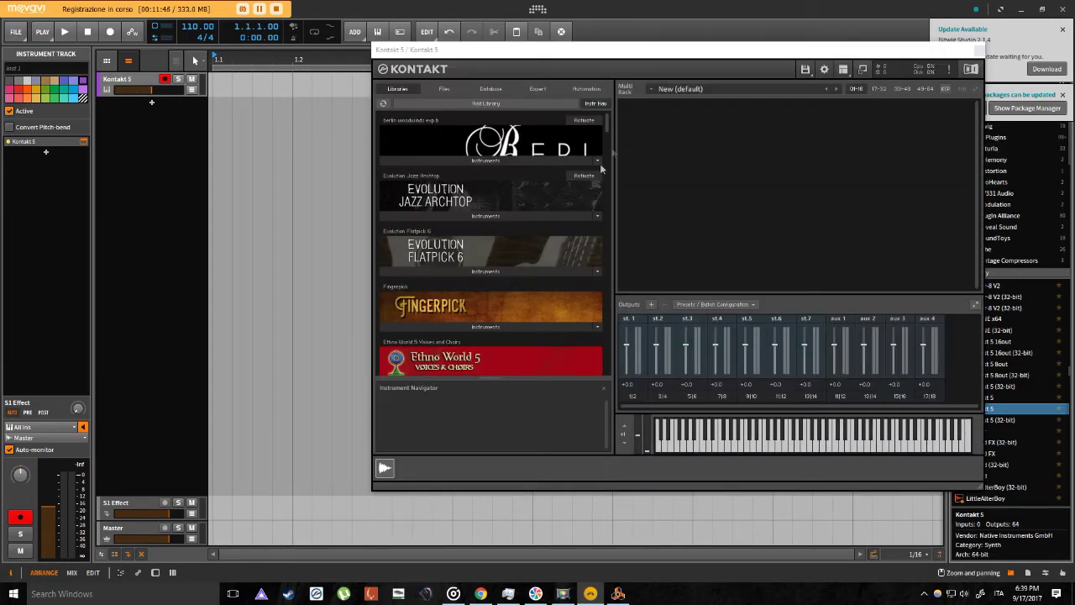
# Reposition the Kontakt window and load Fingerpick.nki from the Fingerpick library into it.
pyautogui.scroll(-2, 527, 257)
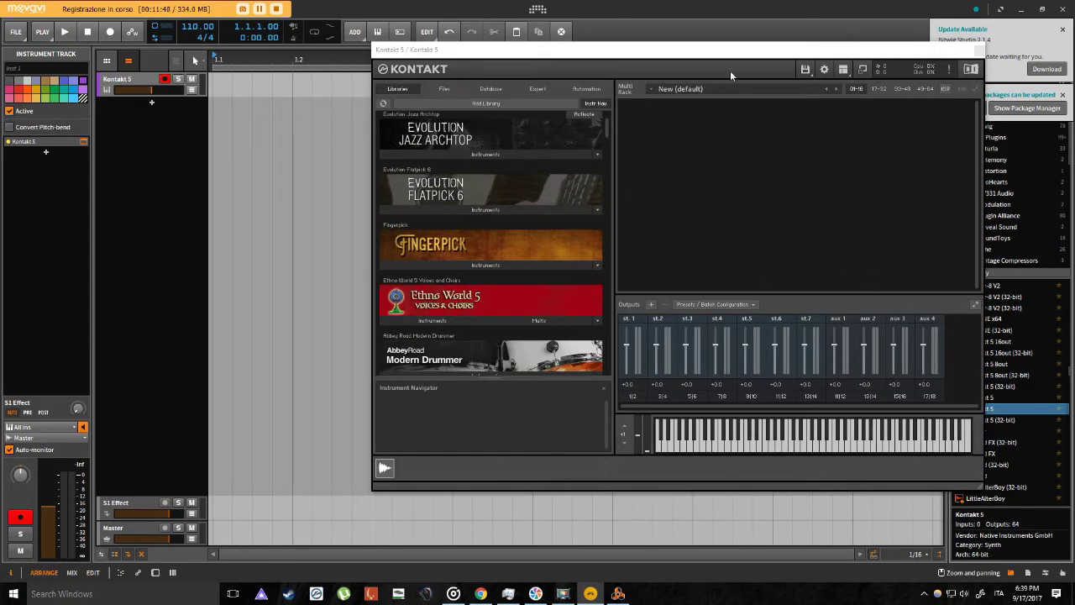
pyautogui.moveTo(730, 49); pyautogui.dragTo(429, 59)
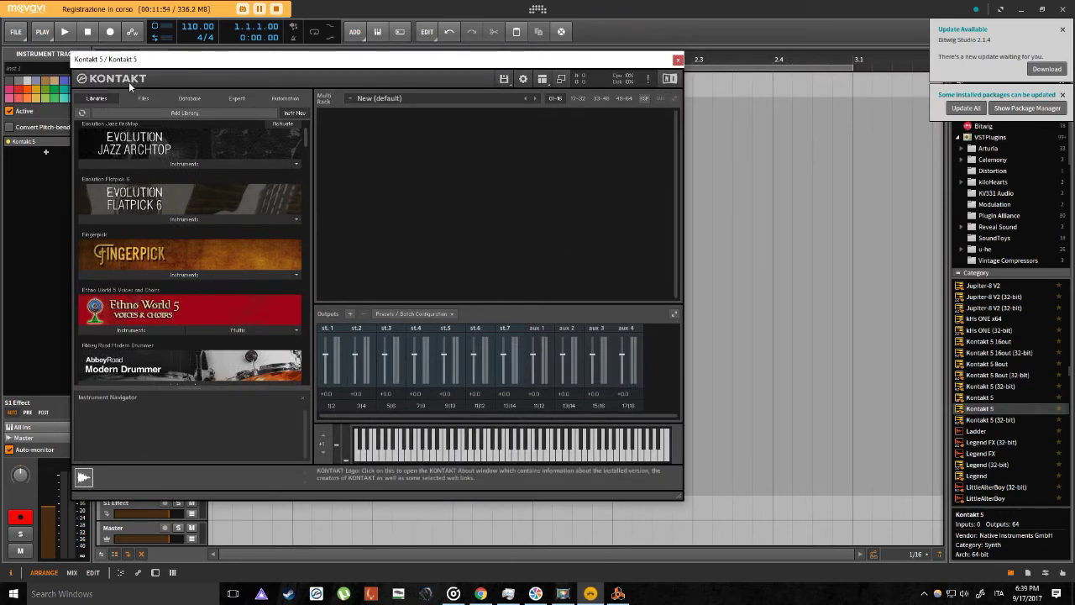
pyautogui.moveTo(314, 60); pyautogui.dragTo(380, 55)
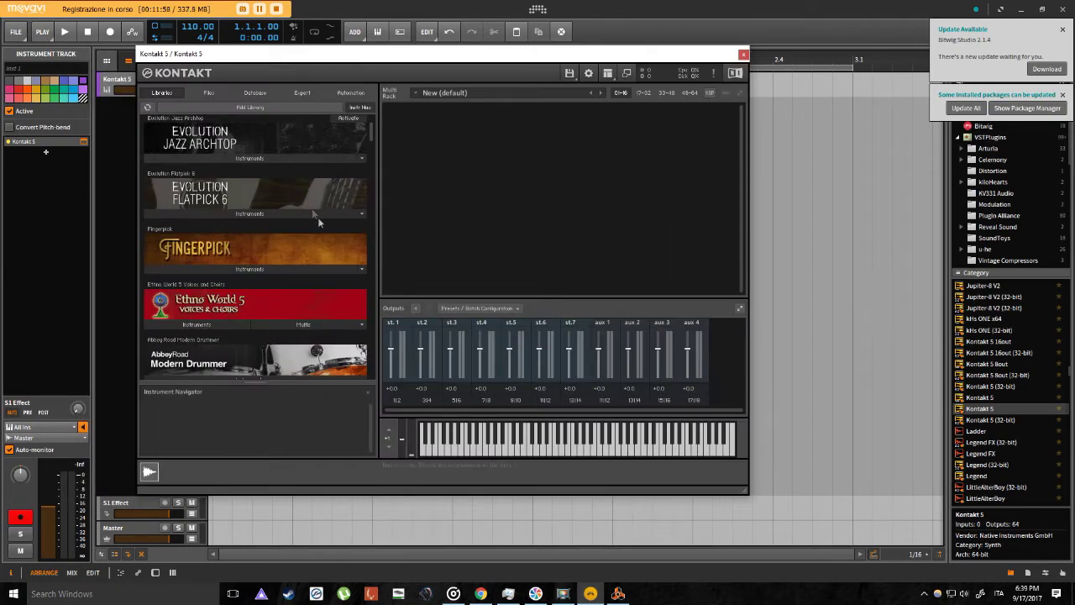
pyautogui.click(189, 268)
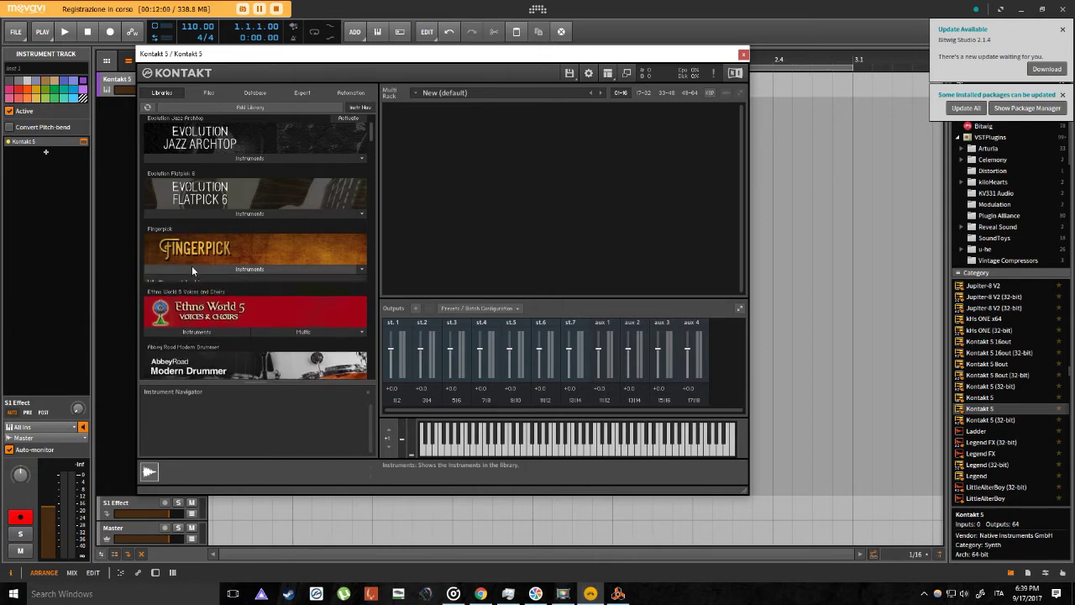
pyautogui.click(185, 288)
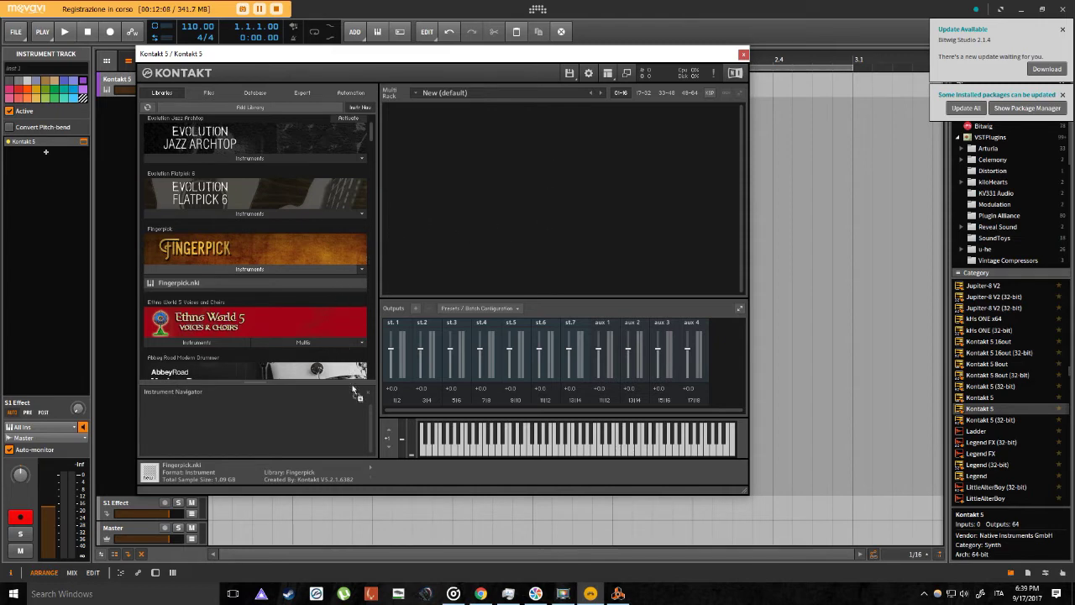
pyautogui.moveTo(366, 465); pyautogui.dragTo(357, 368)
# Switch to Reason and delete the Kontakt 5 device with everything in its device group.
pyautogui.click(624, 591)
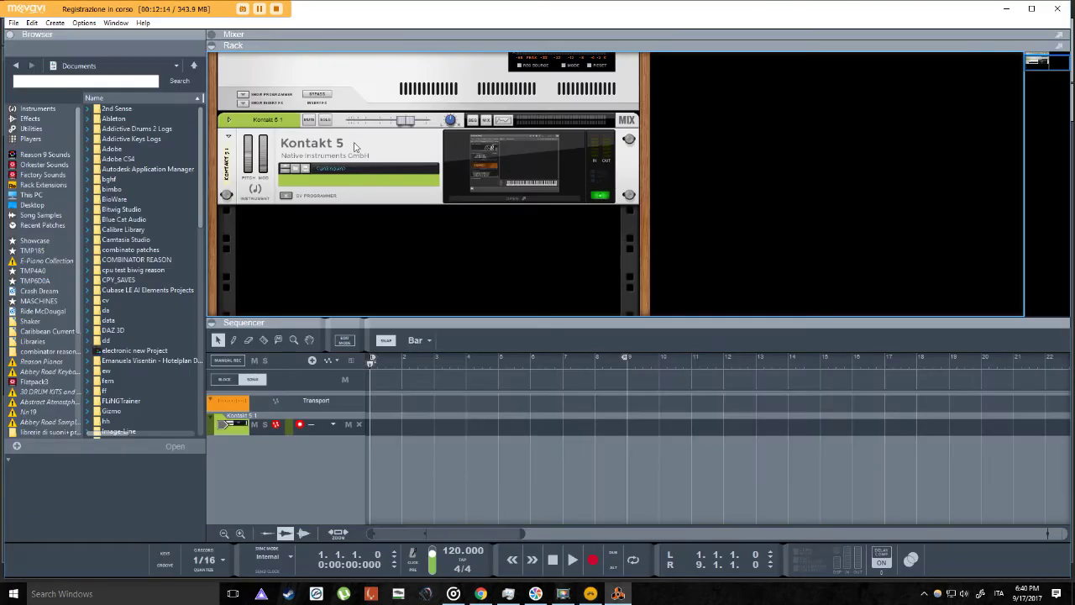
pyautogui.click(300, 134)
pyautogui.press('Delete')
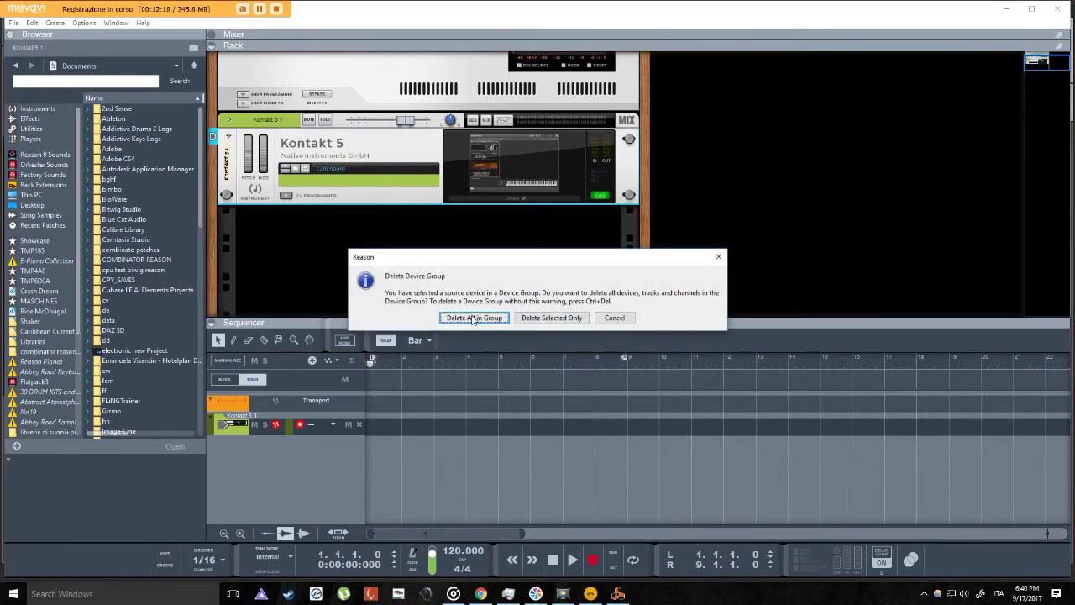
pyautogui.press('Return')
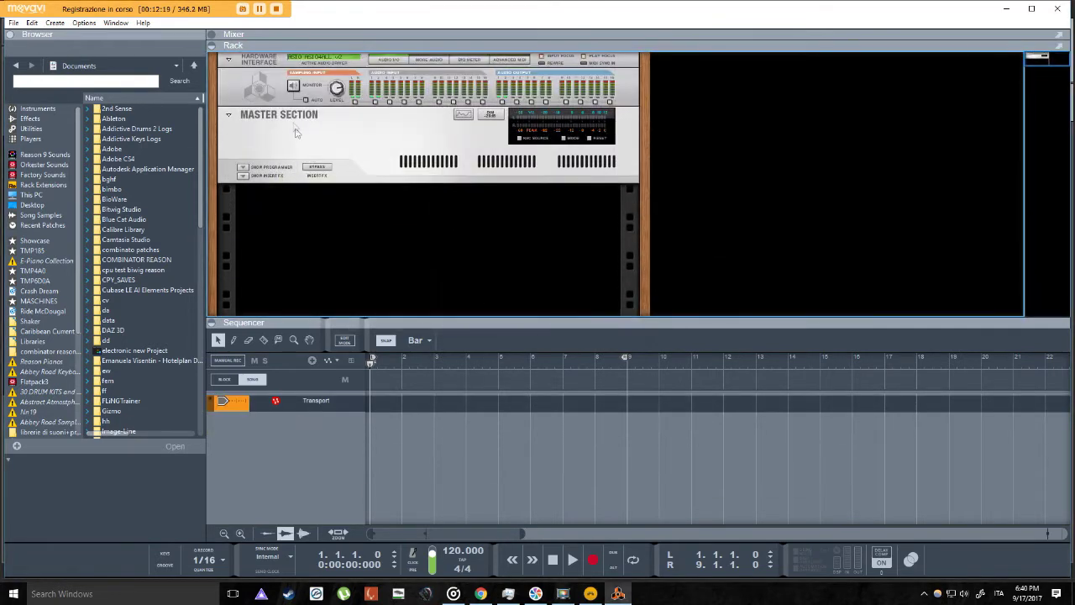
# Switch back to Bitwig Studio and load The Maverick.nki from The Maverick library into Kontakt as a second instrument.
pyautogui.click(590, 593)
pyautogui.scroll(-3, 721, 272)
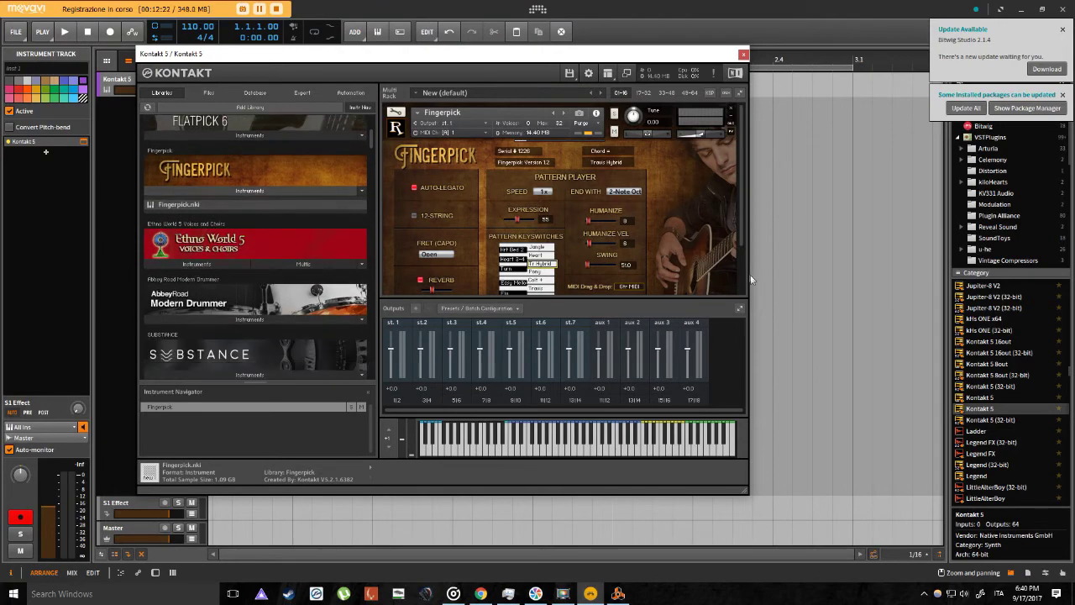
pyautogui.click(740, 266)
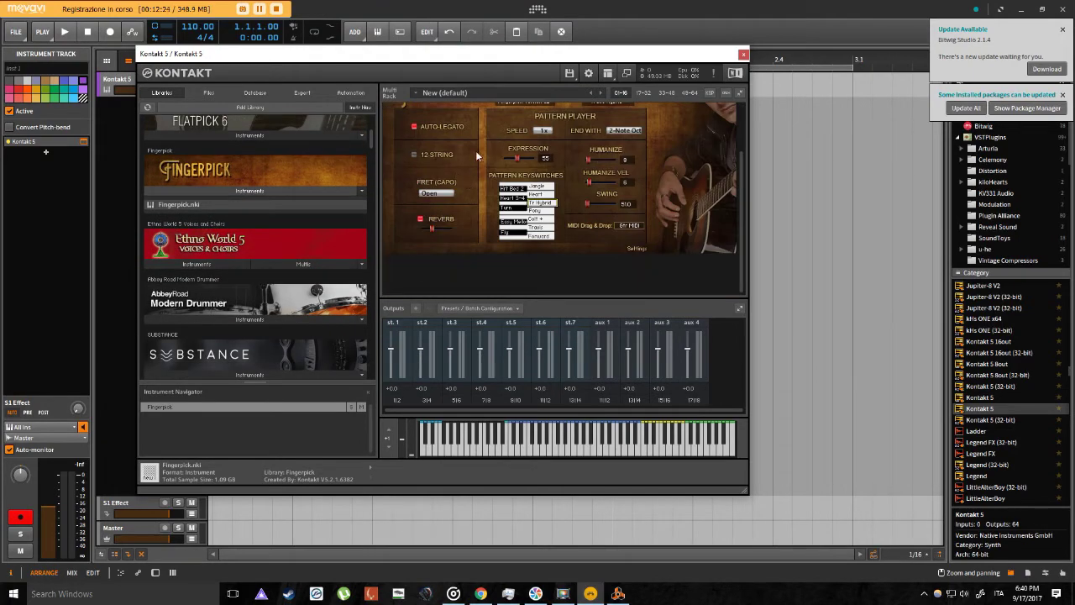
pyautogui.scroll(-7, 244, 346)
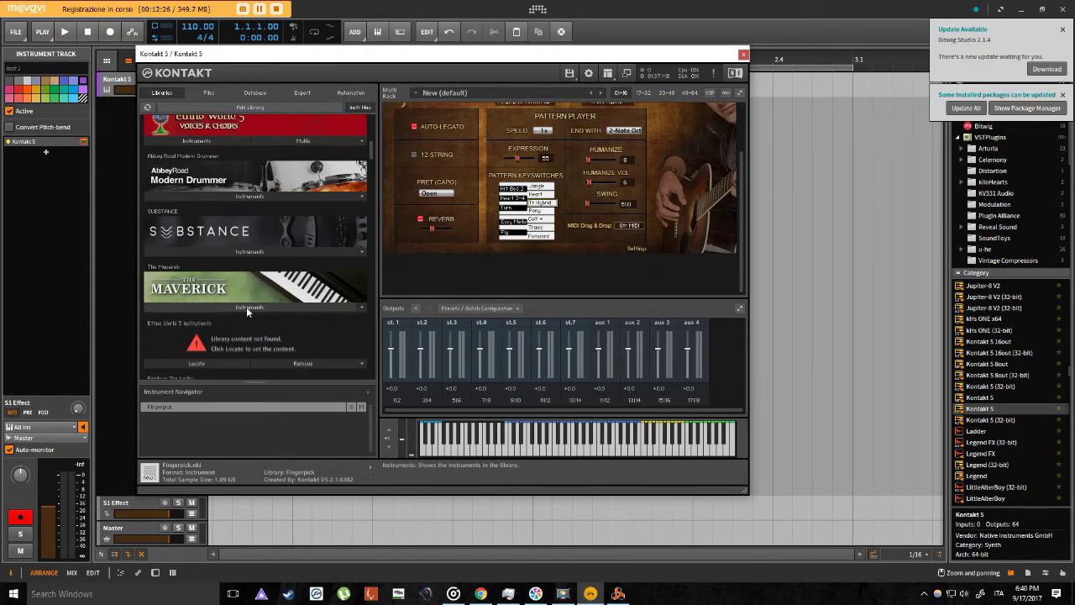
pyautogui.doubleClick(181, 320)
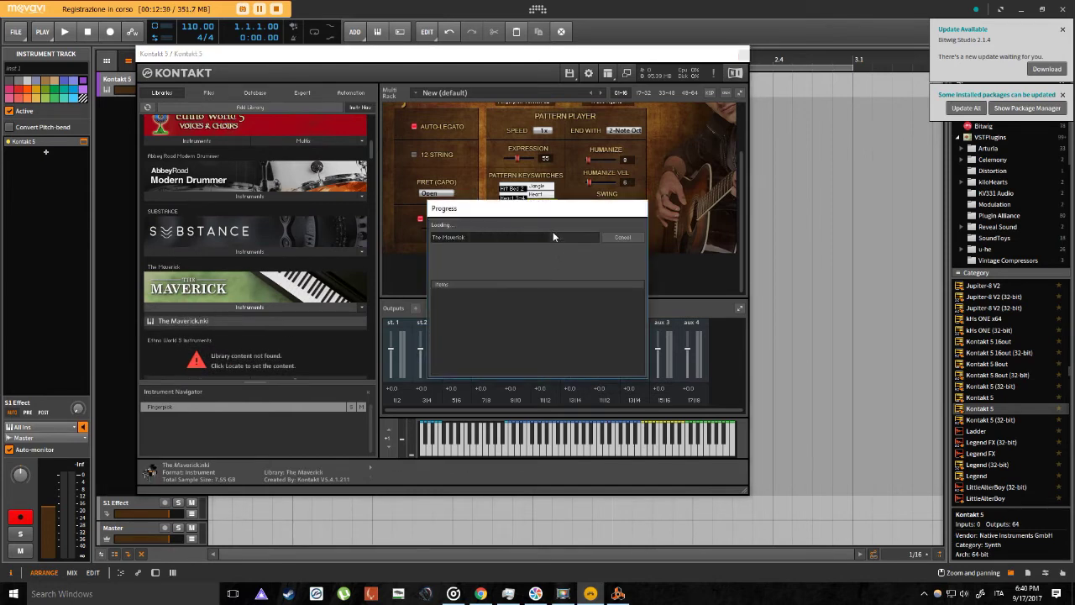
# Review the st. 1 output channel configuration and the output choices available for the Fingerpick instrument in Kontakt.
pyautogui.scroll(-12, 236, 335)
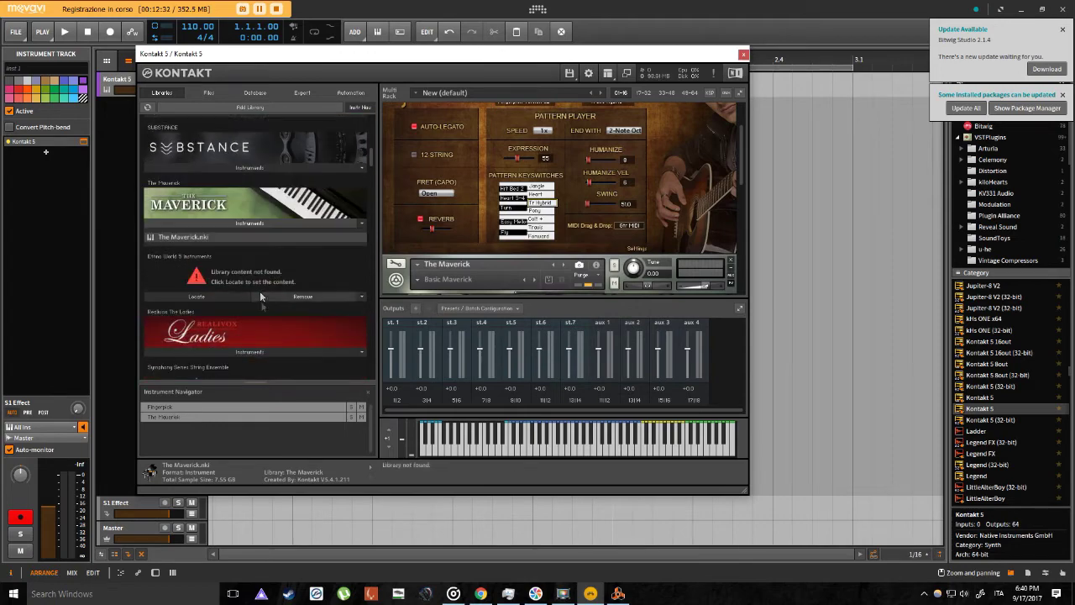
pyautogui.scroll(-5, 236, 336)
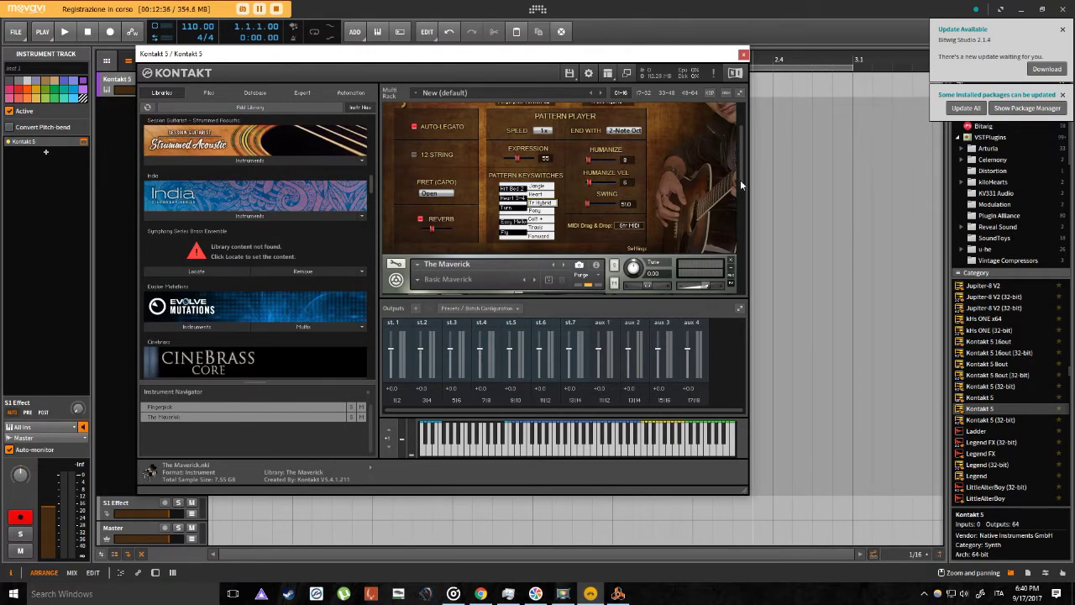
pyautogui.scroll(3, 741, 107)
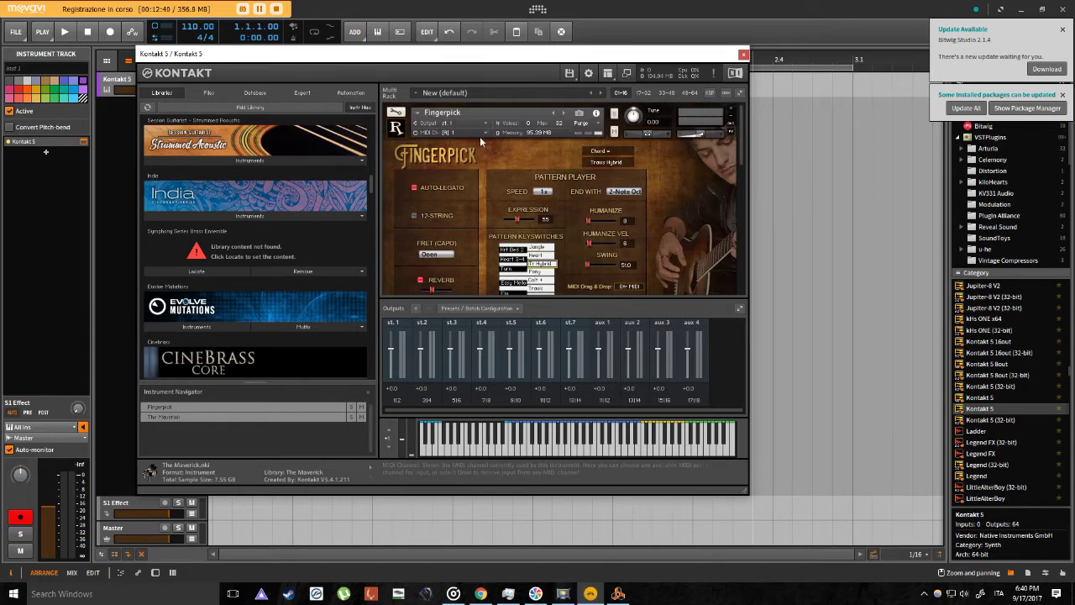
pyautogui.scroll(-1, 500, 145)
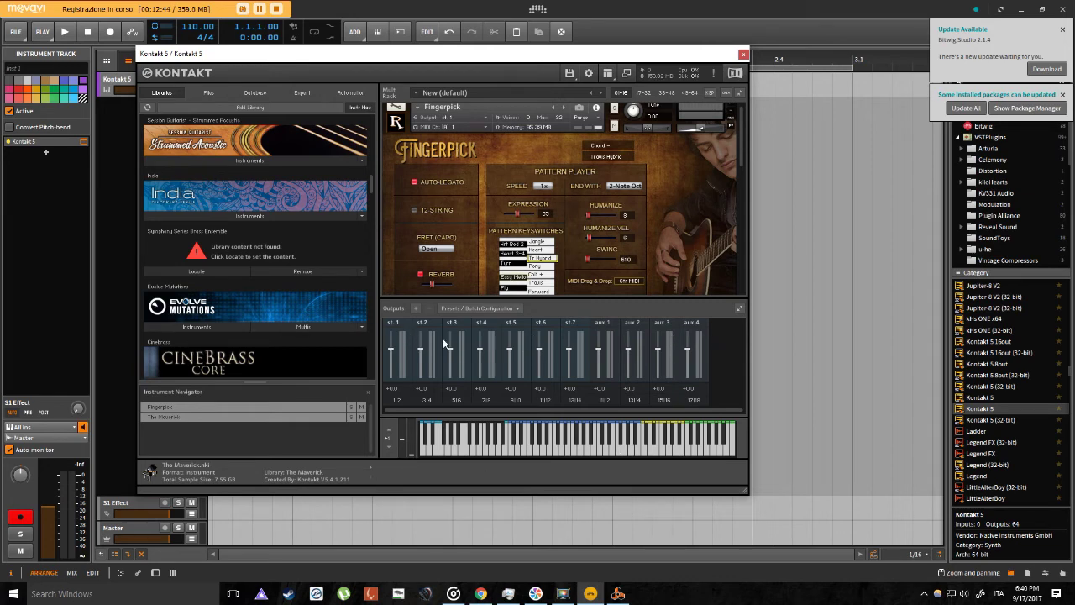
pyautogui.click(397, 399)
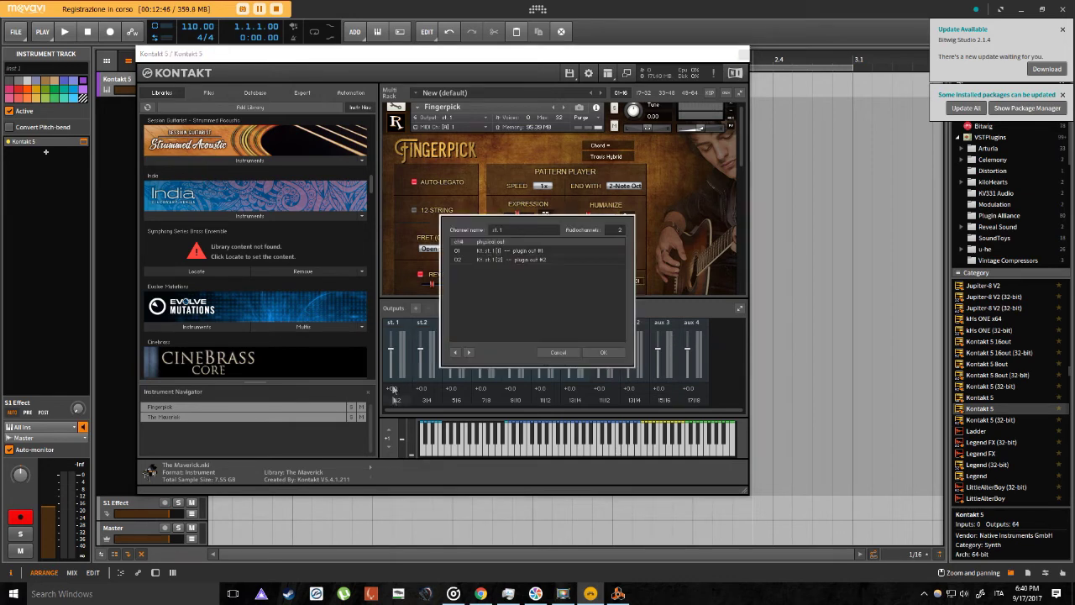
pyautogui.click(603, 352)
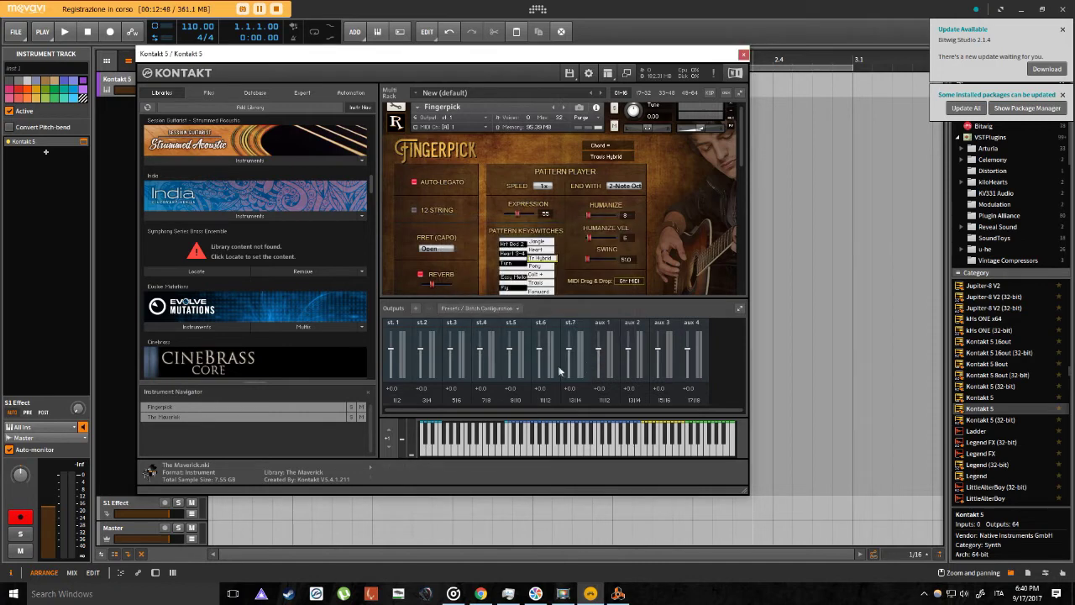
pyautogui.click(460, 126)
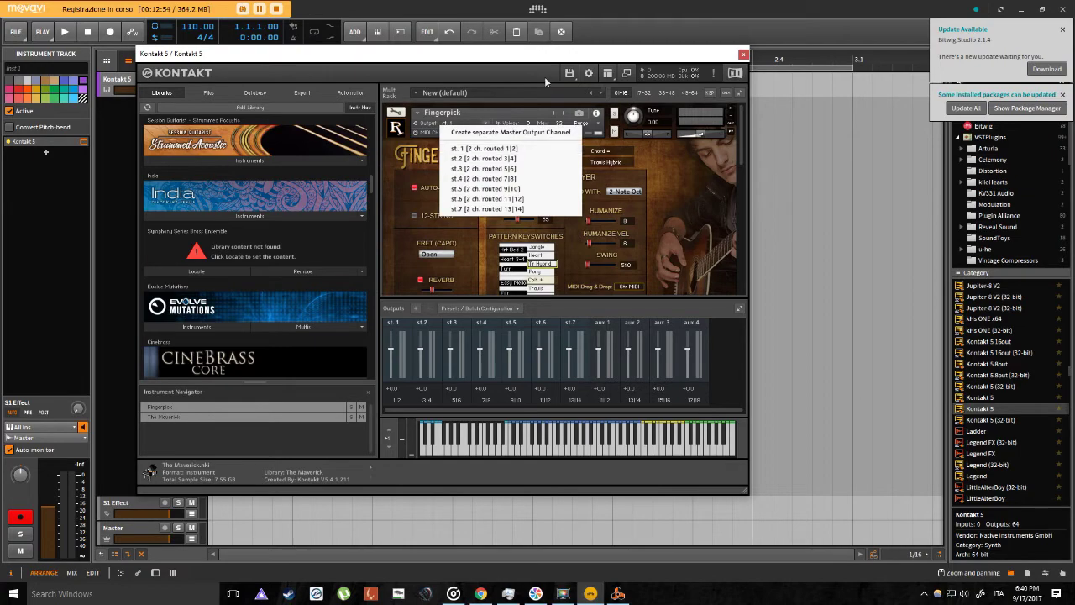
pyautogui.click(638, 223)
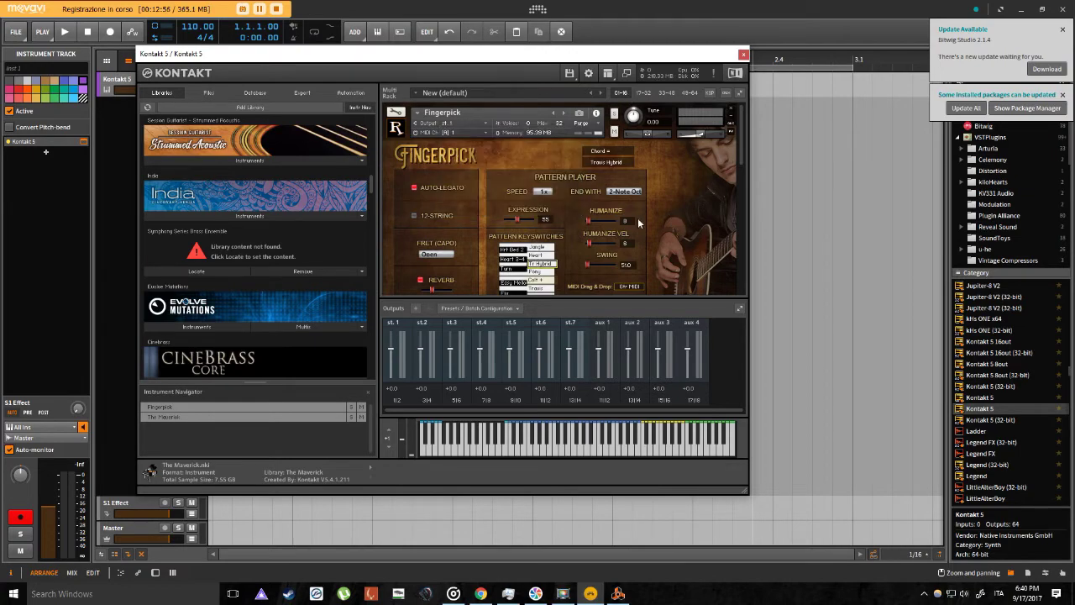
# Route The Maverick instrument to Kontakt output st.2, check the Fingerpick instrument again and close the Kontakt window.
pyautogui.moveTo(743, 155); pyautogui.dragTo(744, 220)
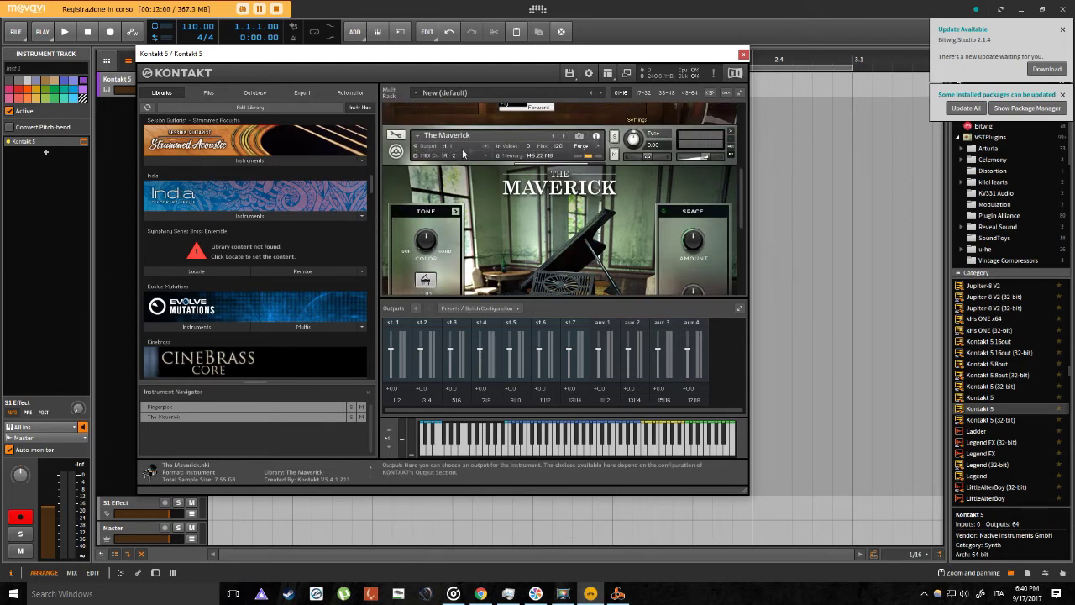
pyautogui.click(592, 135)
pyautogui.click(450, 149)
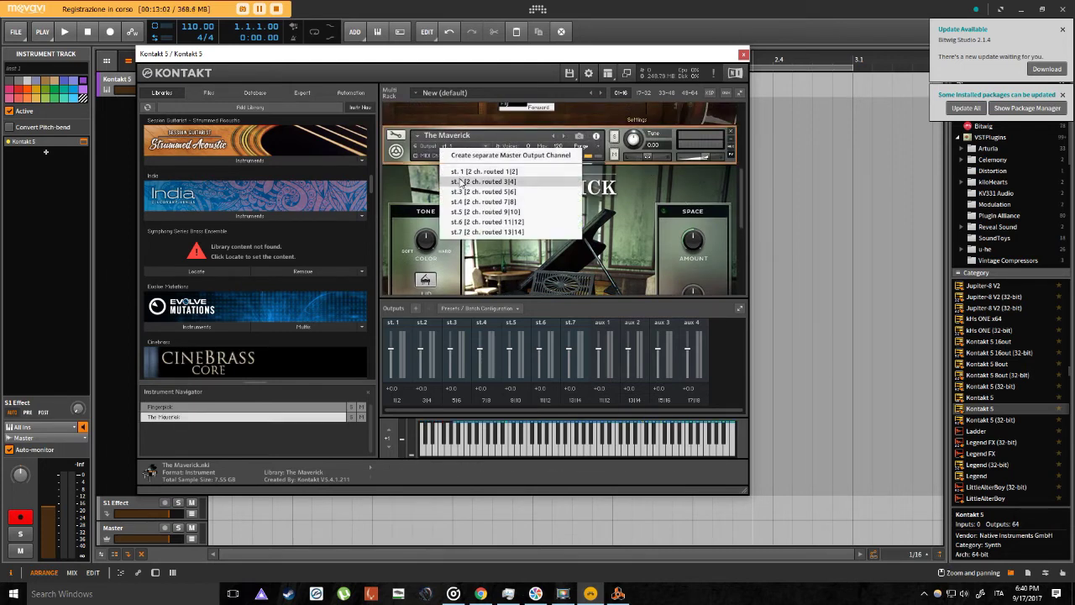
pyautogui.click(458, 183)
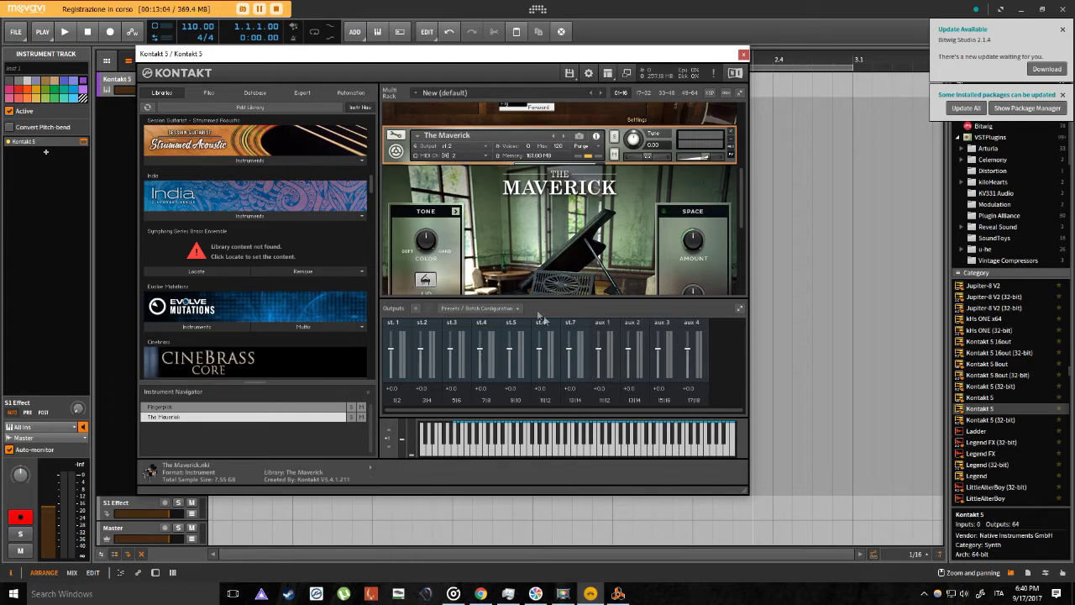
pyautogui.moveTo(743, 180); pyautogui.dragTo(743, 182)
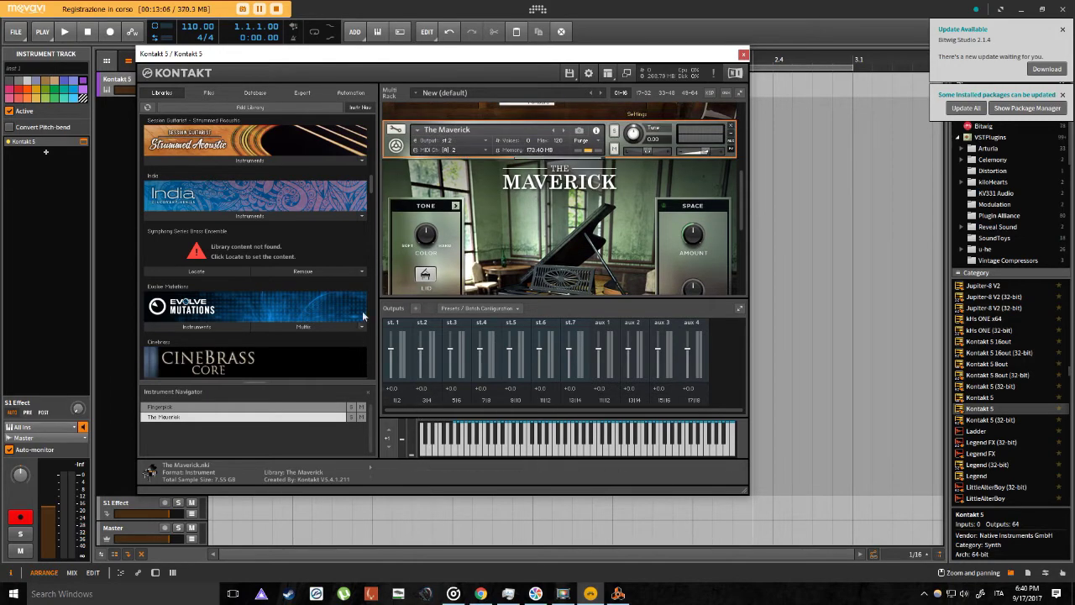
pyautogui.scroll(3, 459, 219)
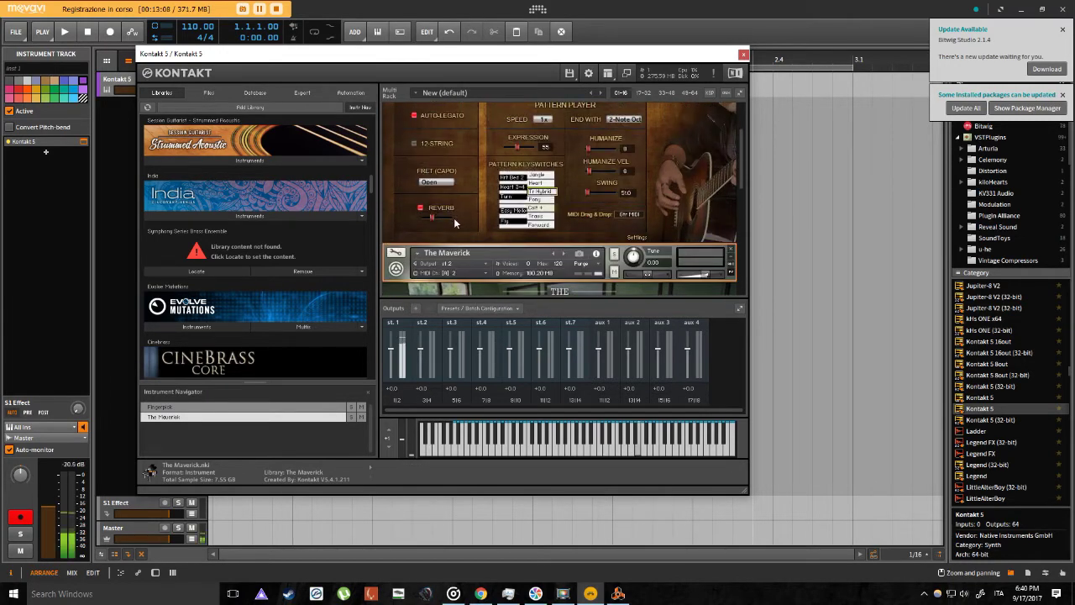
pyautogui.scroll(1, 458, 181)
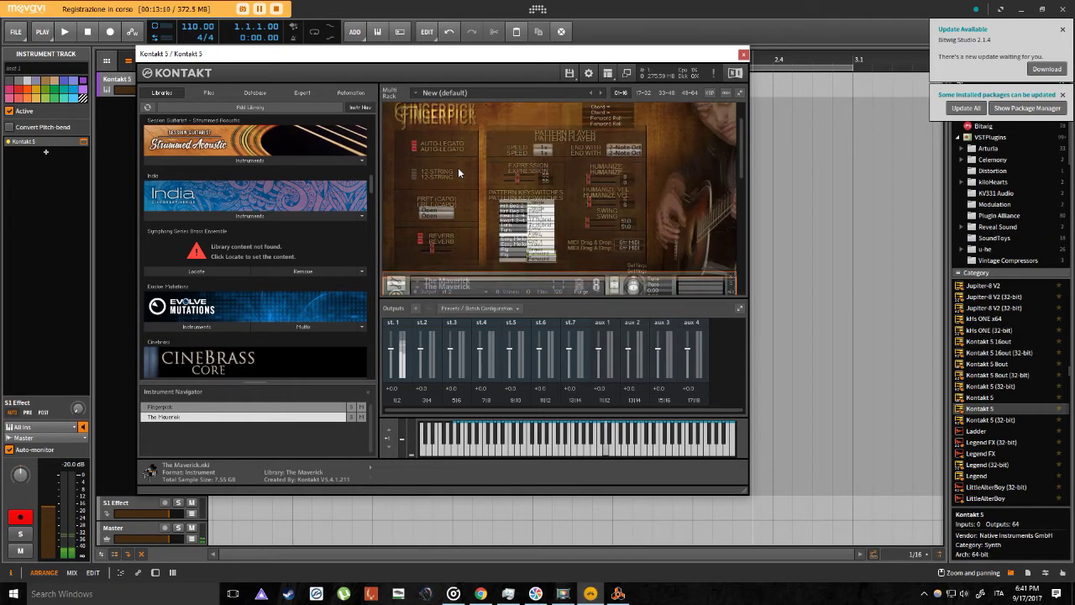
pyautogui.scroll(2, 458, 168)
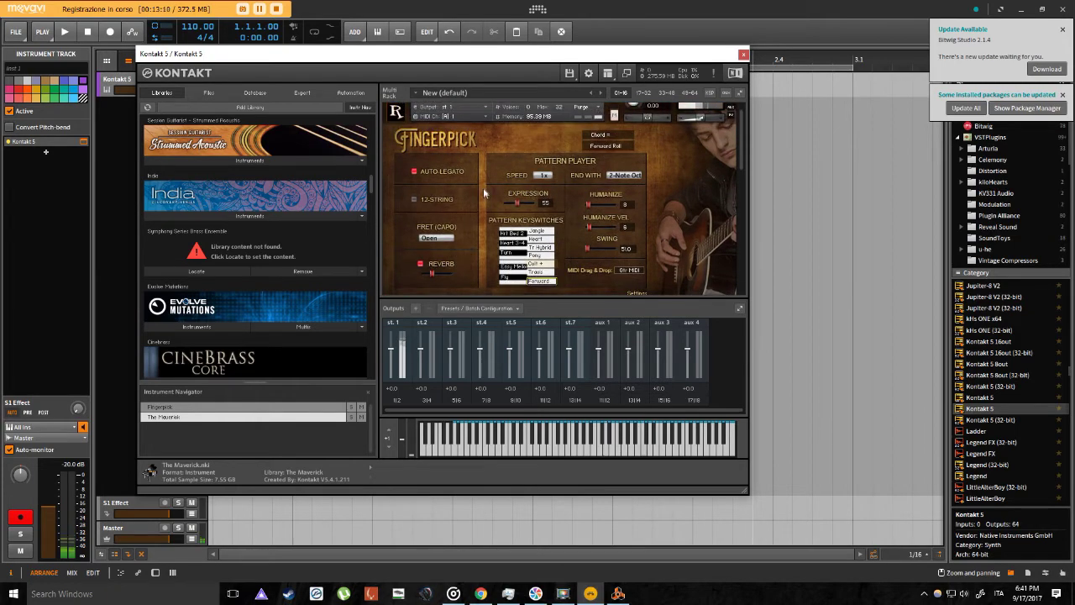
pyautogui.click(743, 54)
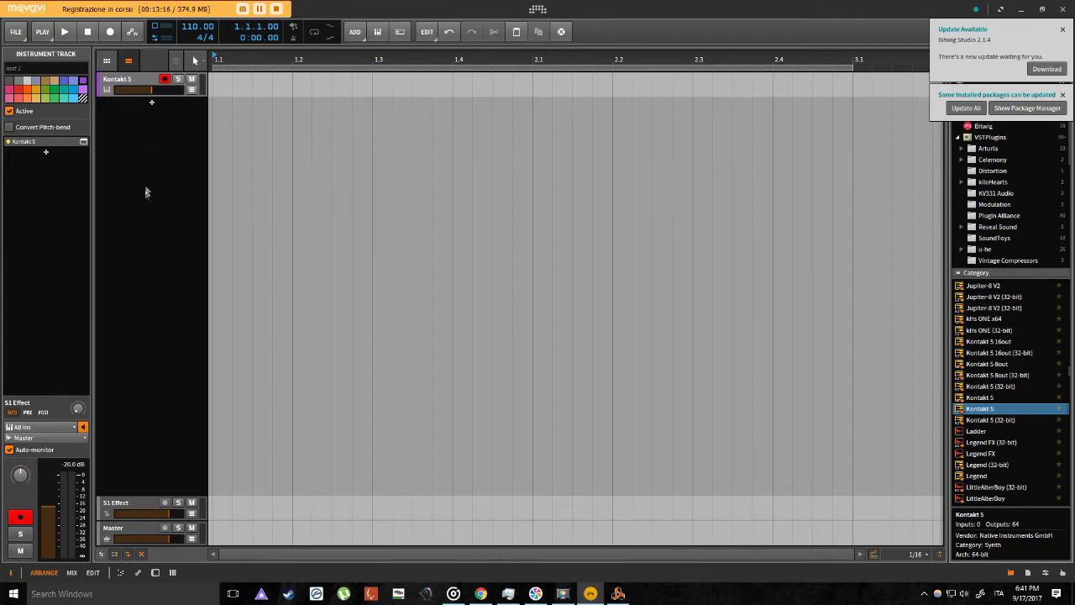
# Add a second instrument track below the Kontakt 5 track.
pyautogui.click(125, 116)
pyautogui.rightClick(124, 115)
pyautogui.click(149, 130)
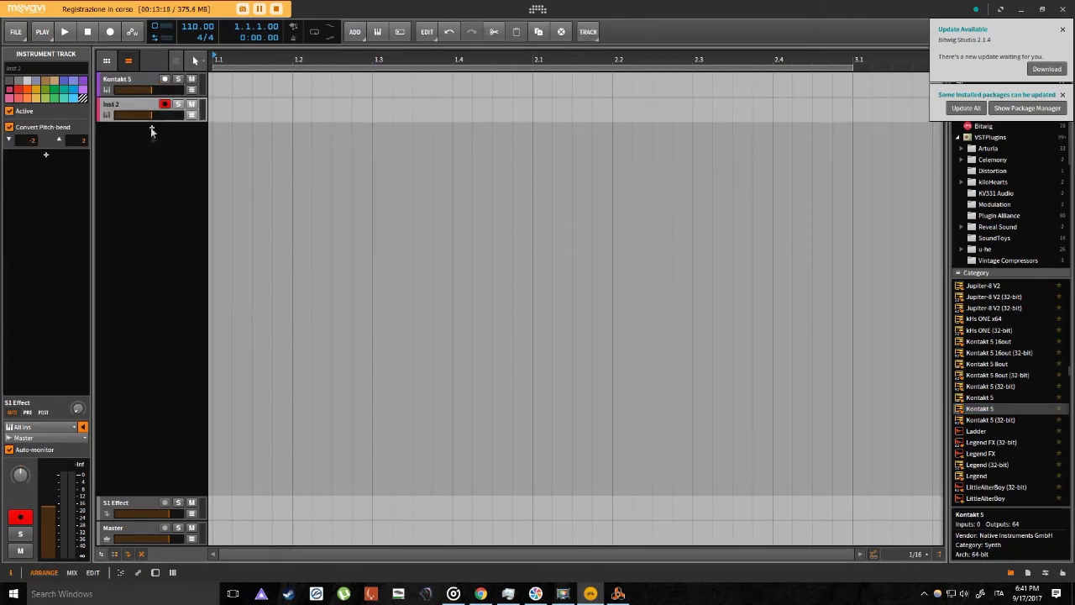
# Show the Kontakt 5 track's device chain and examine the plug-in's separate stereo output channels and the track's output routing choices.
pyautogui.click(133, 84)
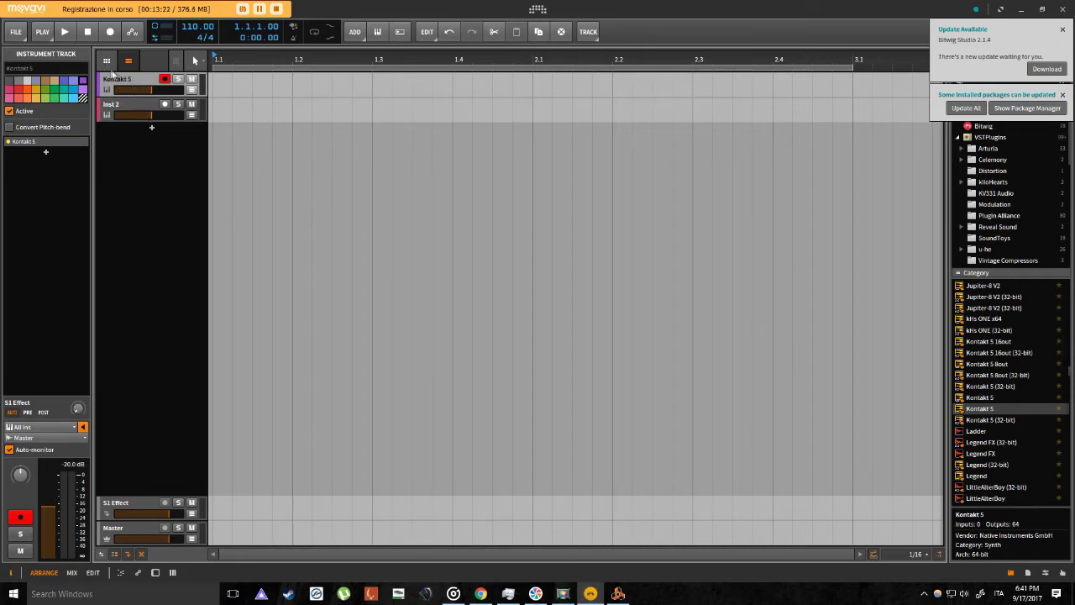
pyautogui.press('d')
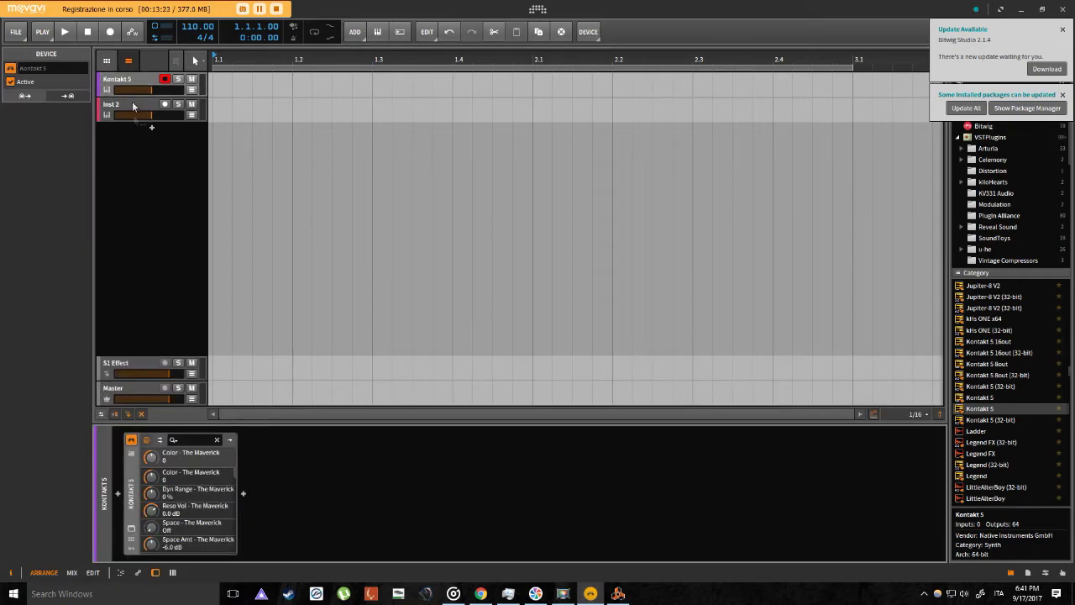
pyautogui.click(161, 440)
pyautogui.click(184, 487)
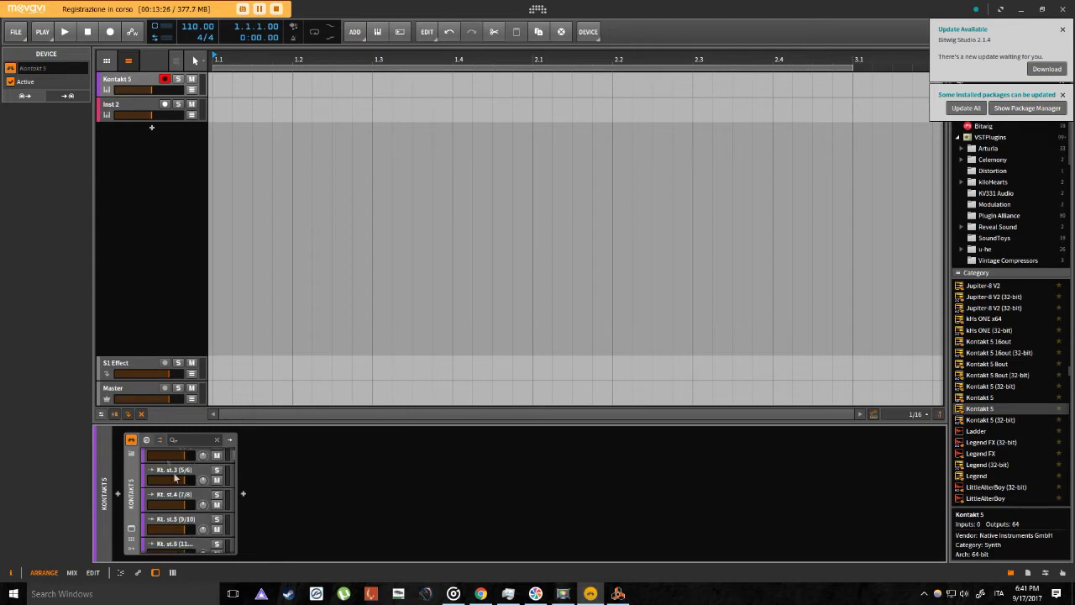
pyautogui.click(146, 93)
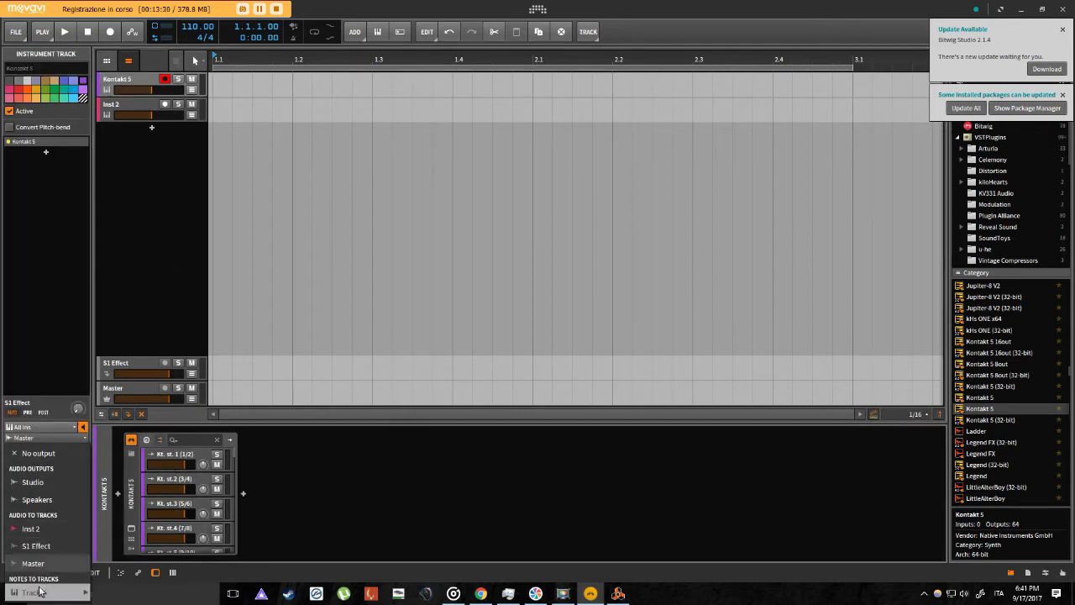
# Route the Inst 2 track's notes to the Kontakt 5 plug-in on the Kontakt 5 track.
pyautogui.click(124, 107)
pyautogui.click(123, 107)
pyautogui.click(38, 439)
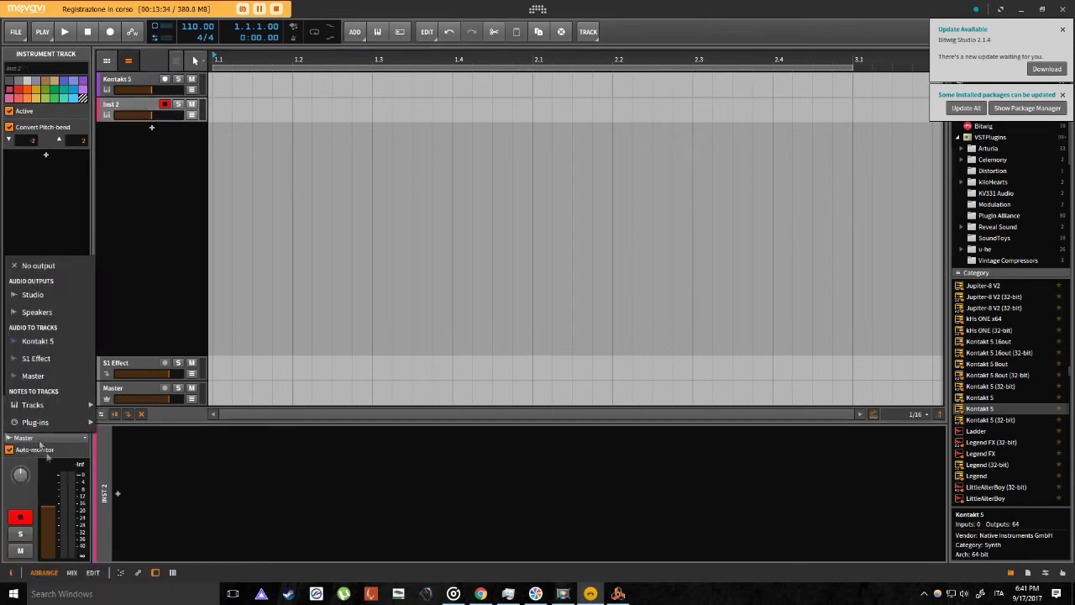
pyautogui.moveTo(38, 421)
pyautogui.moveTo(130, 423)
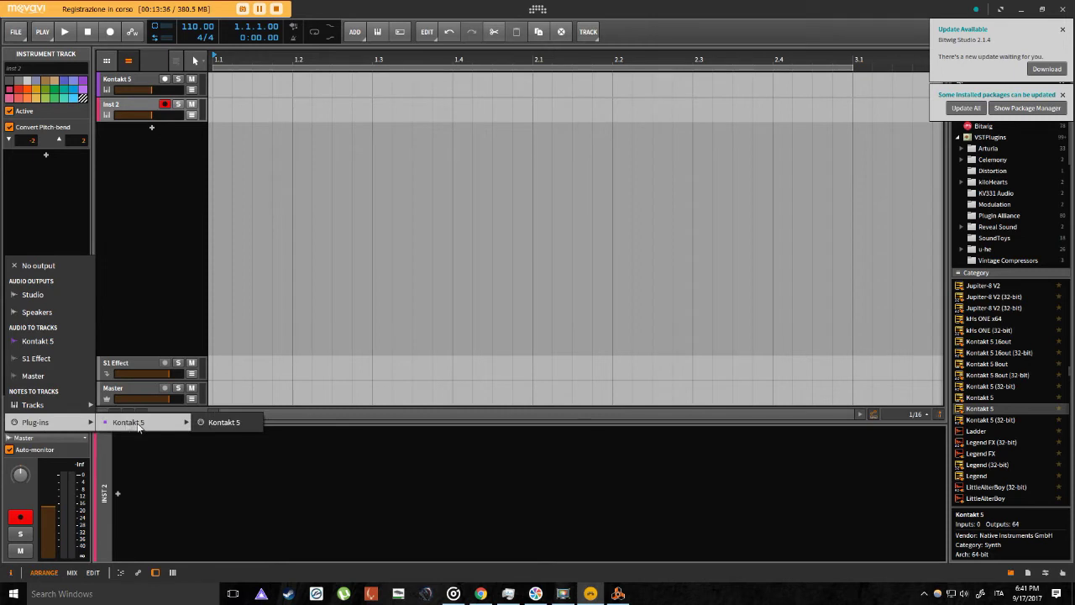
pyautogui.click(204, 423)
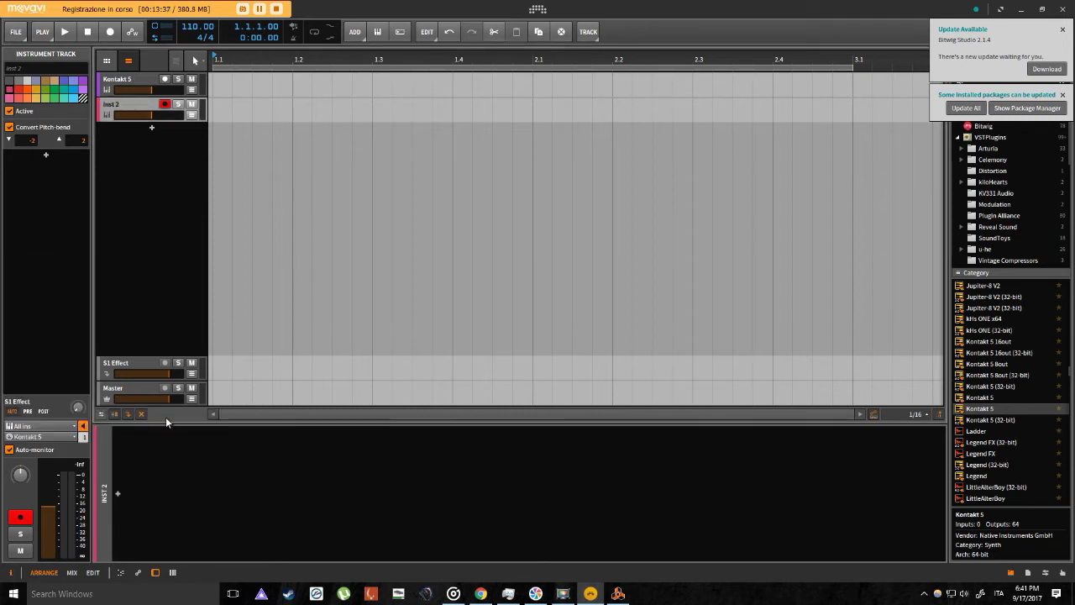
# Add a third instrument track below Inst 2 without inserting any device on it.
pyautogui.doubleClick(151, 131)
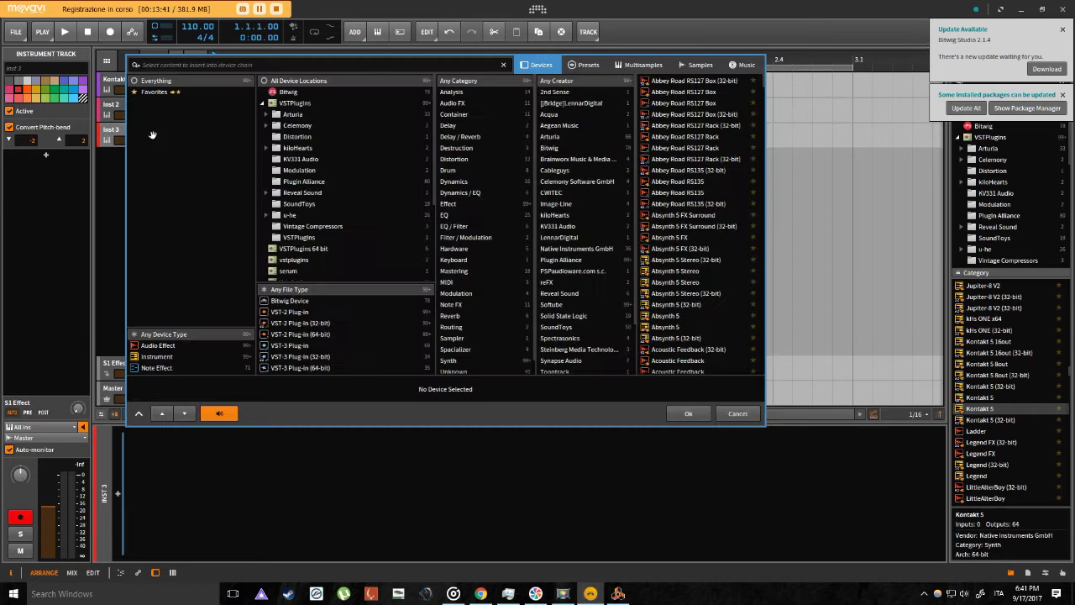
pyautogui.click(737, 413)
pyautogui.rightClick(160, 163)
pyautogui.click(158, 158)
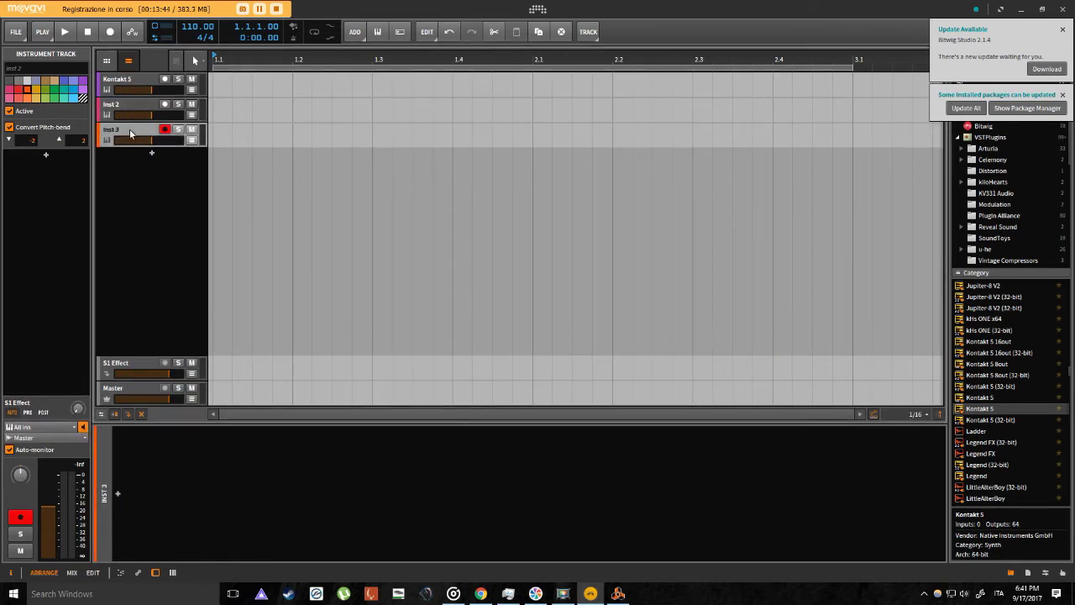
# Route the Inst 3 track's notes to the Kontakt 5 plug-in and set its MIDI channel to 2.
pyautogui.click(47, 438)
pyautogui.moveTo(36, 422)
pyautogui.moveTo(187, 422)
pyautogui.click(223, 422)
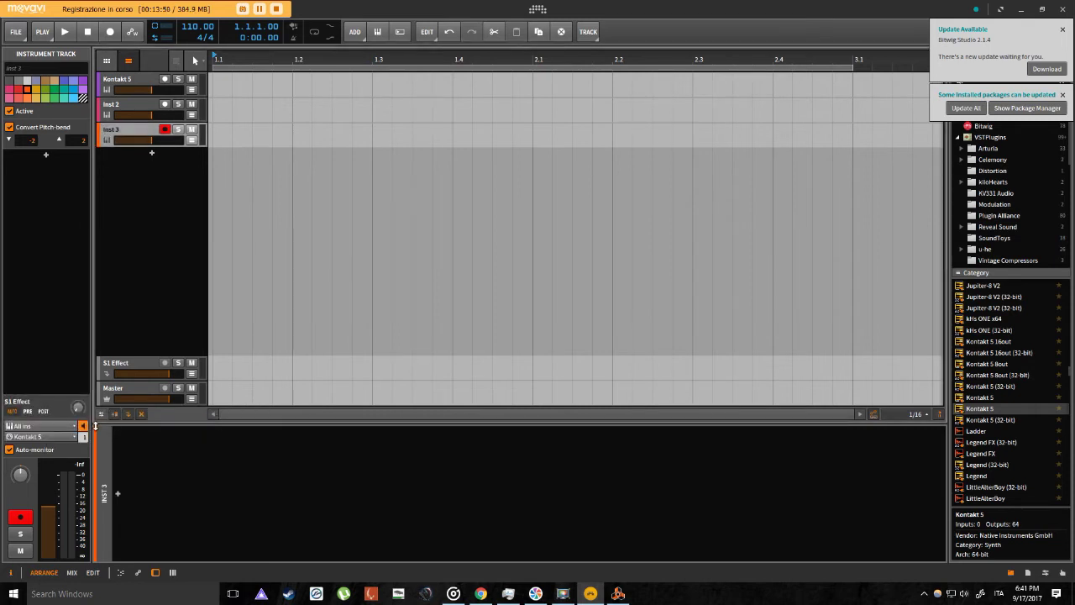
pyautogui.moveTo(84, 441); pyautogui.dragTo(84, 438)
# Audition the Inst 2 track and record a short note clip on the Inst 3 track, starting at 1.1.
pyautogui.click(153, 109)
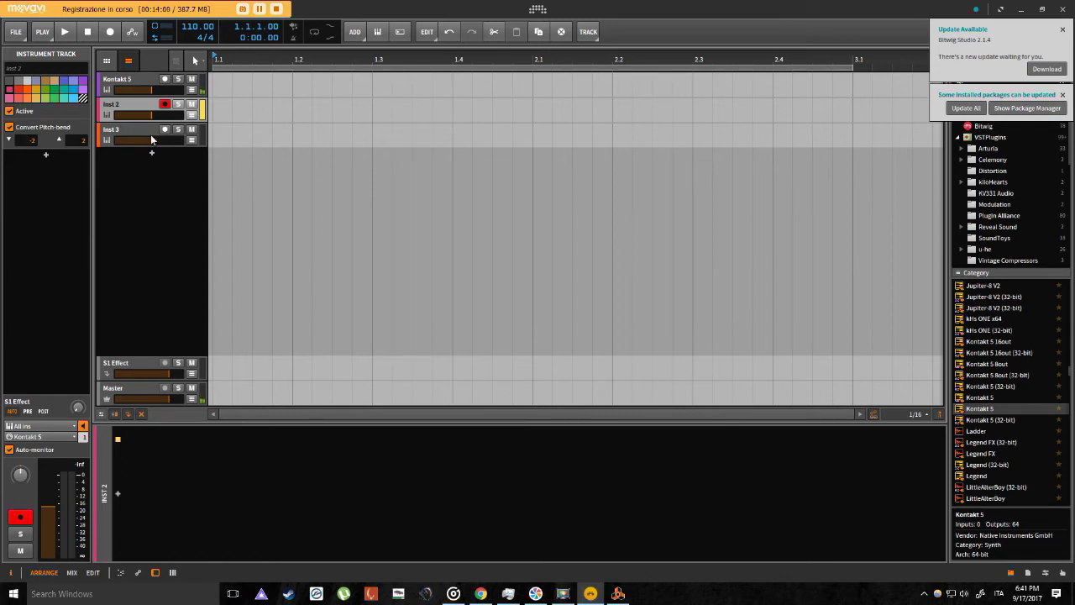
pyautogui.click(123, 134)
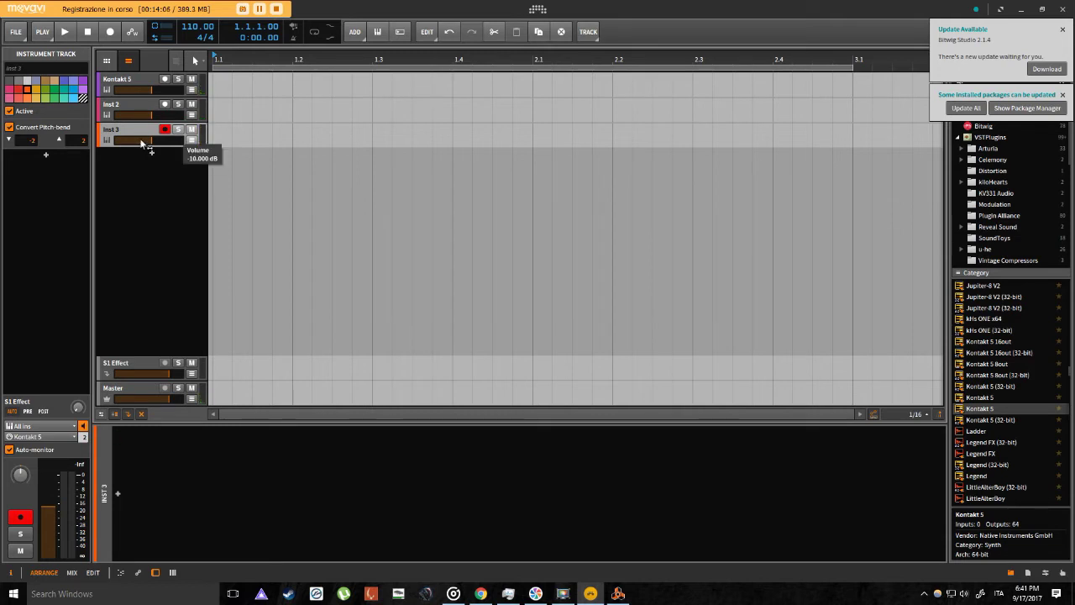
pyautogui.click(88, 34)
pyautogui.click(109, 37)
pyautogui.click(66, 36)
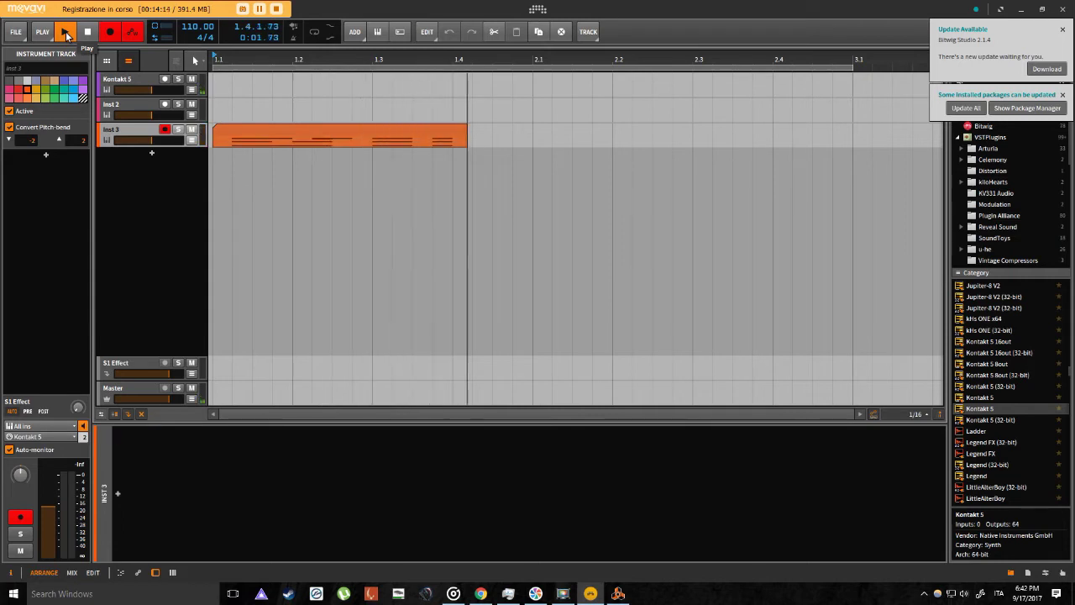
pyautogui.click(67, 35)
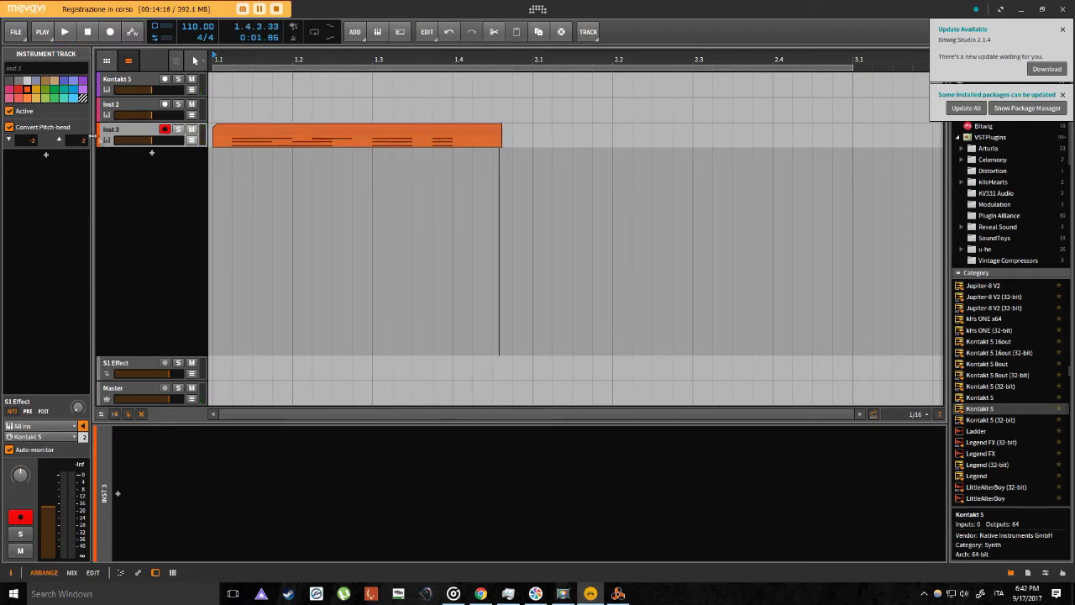
# Rename the Inst 3 track as PIANO and the Inst 2 track as GUITAR.
pyautogui.click(36, 66)
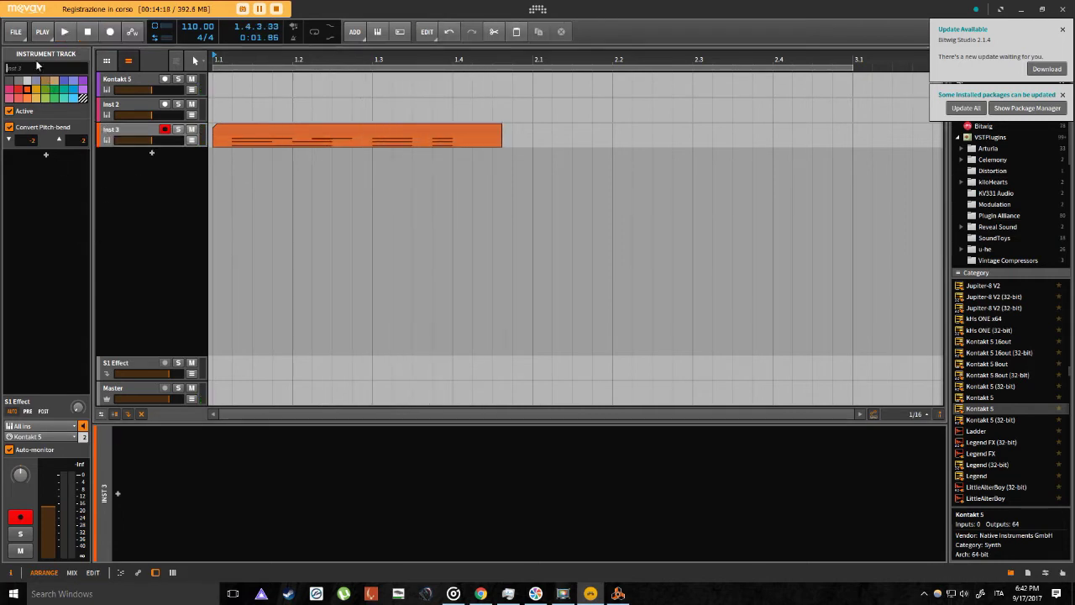
pyautogui.write('PIANO')
pyautogui.press('Return')
pyautogui.click(128, 110)
pyautogui.click(49, 65)
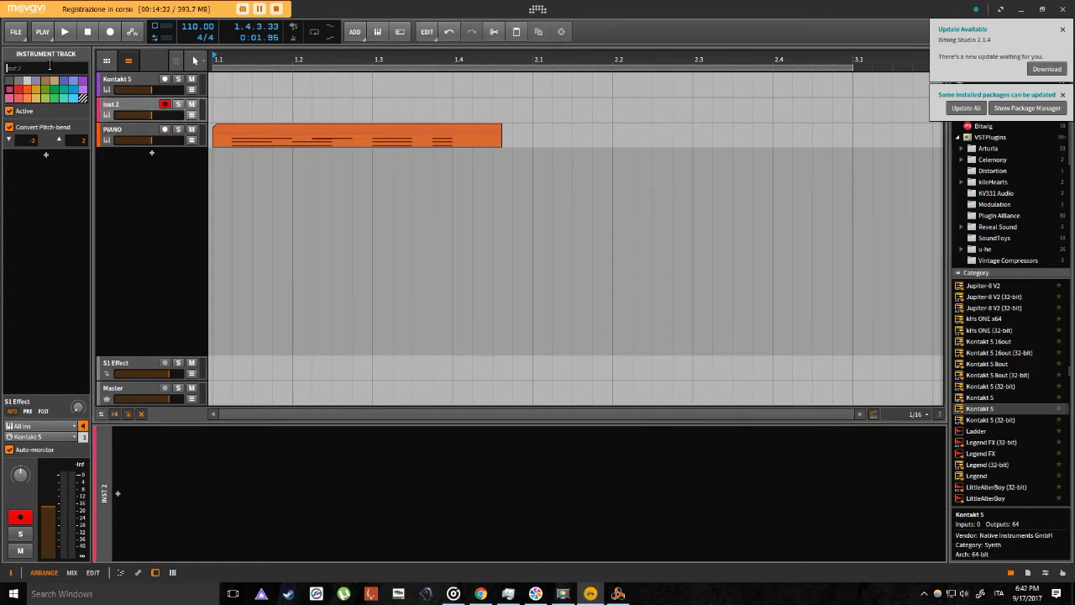
pyautogui.write('GUITAR')
pyautogui.press('Return')
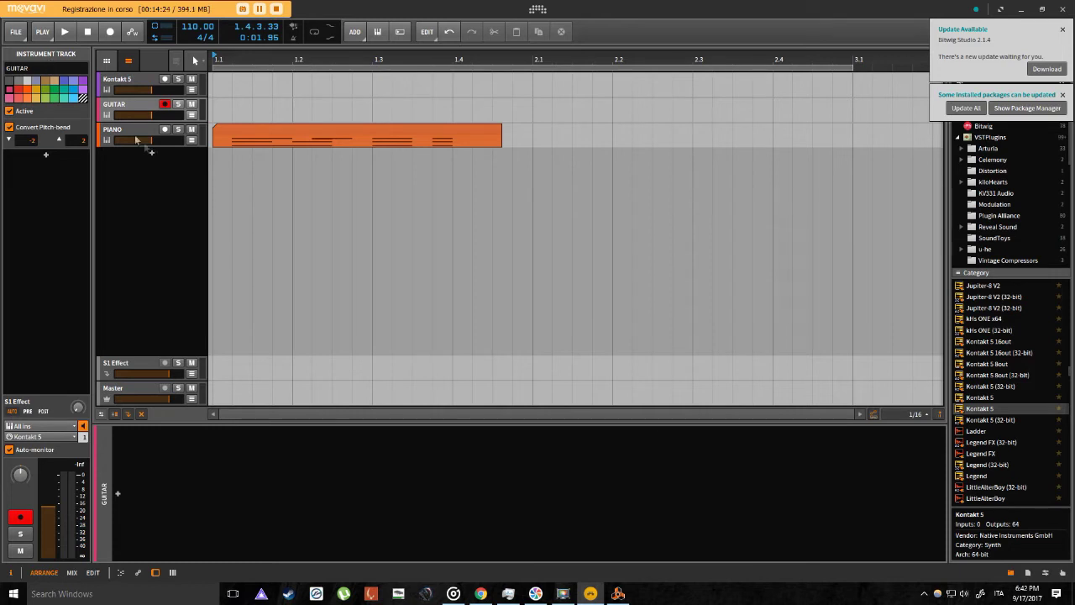
# Record a short note clip on the GUITAR track, starting at 1.1, above the PIANO clip.
pyautogui.click(141, 105)
pyautogui.click(111, 32)
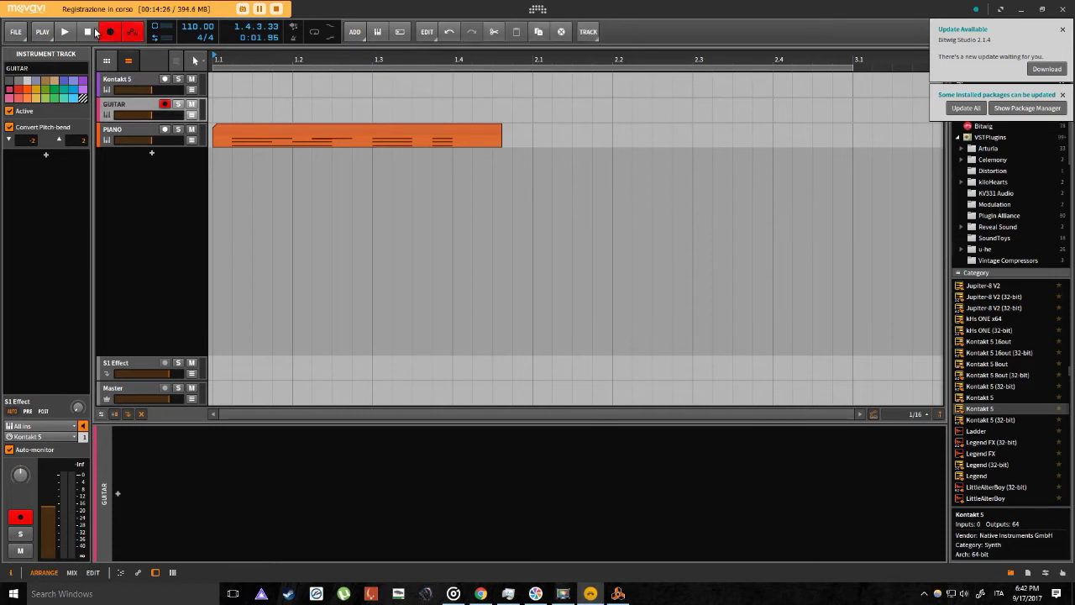
pyautogui.click(65, 31)
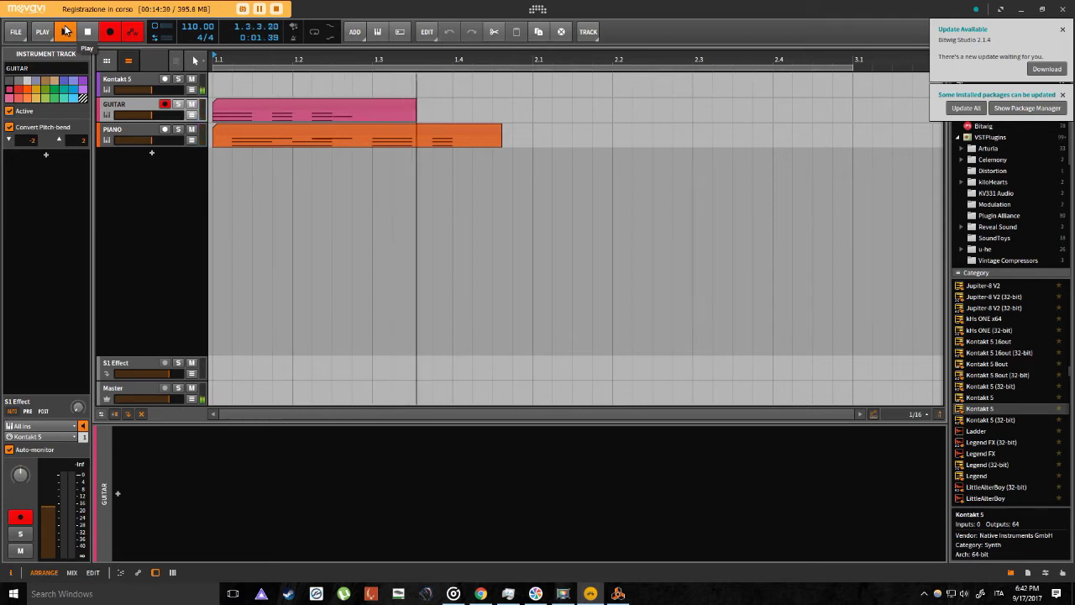
pyautogui.click(66, 31)
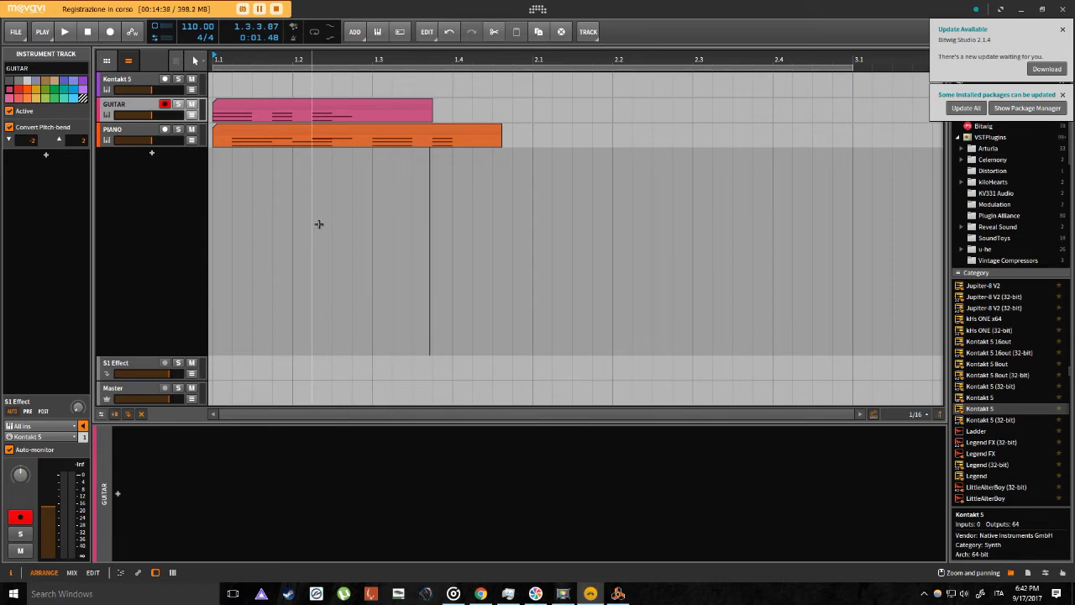
# Switch to Reason and enlarge the rack area by shrinking the sequencer.
pyautogui.click(618, 593)
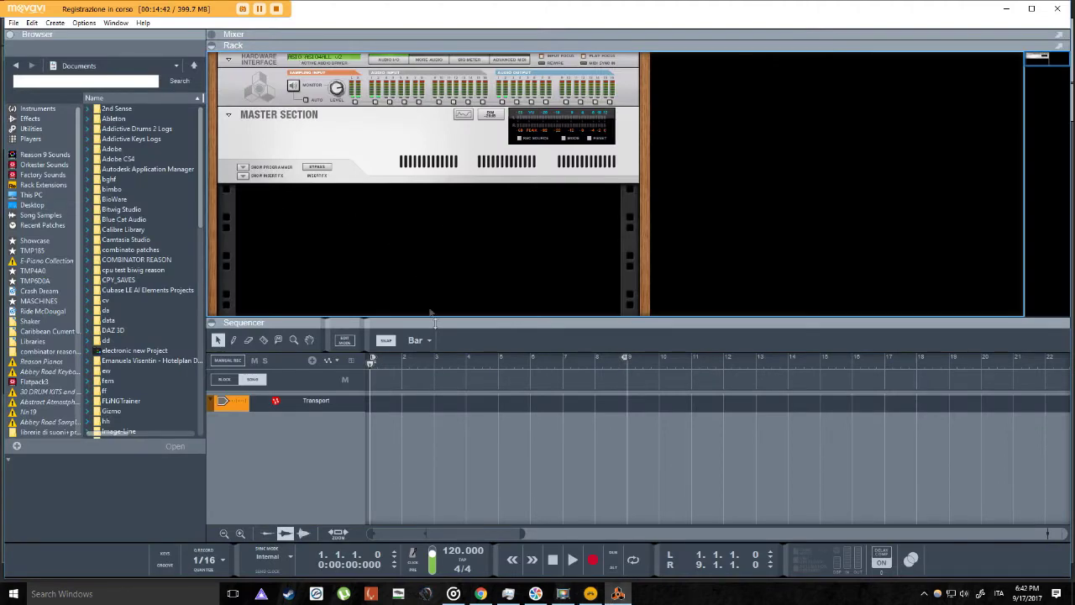
pyautogui.moveTo(433, 320); pyautogui.dragTo(433, 370)
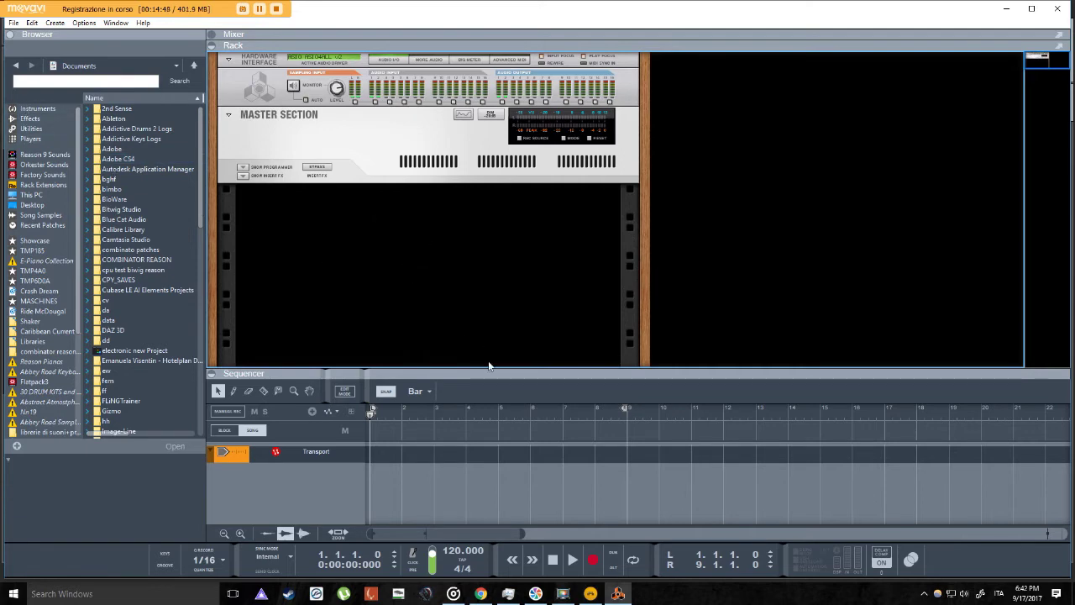
pyautogui.moveTo(491, 370); pyautogui.dragTo(492, 414)
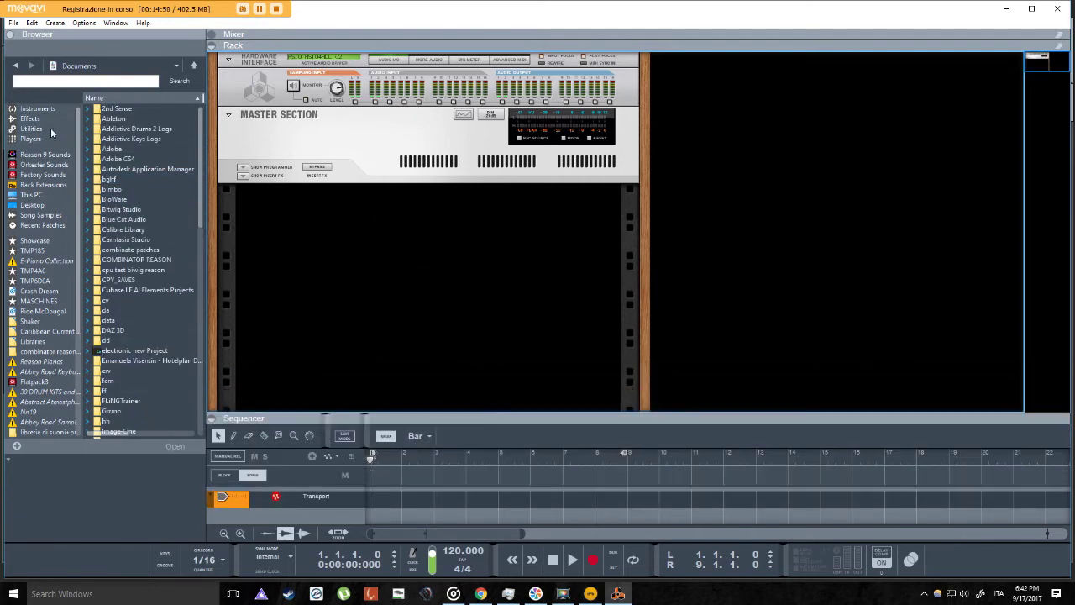
# Add a Kontakt 5 instrument from the instrument browser to the rack below the Master Section.
pyautogui.click(32, 112)
pyautogui.scroll(-5, 141, 277)
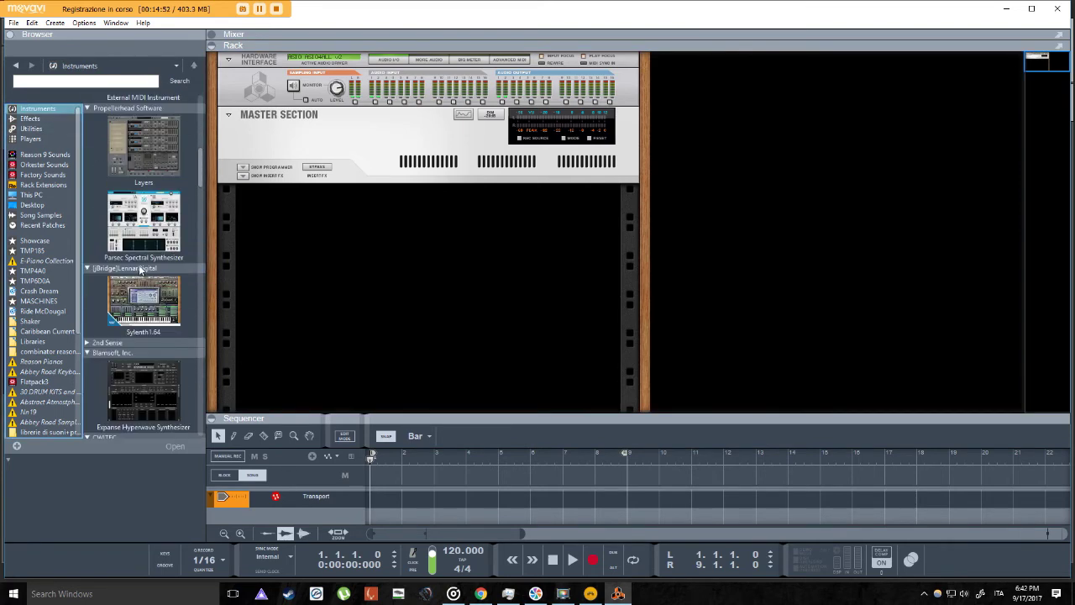
pyautogui.scroll(-6, 141, 275)
pyautogui.moveTo(143, 340)
pyautogui.mouseDown()
pyautogui.moveTo(378, 305)
pyautogui.moveTo(366, 287)
pyautogui.moveTo(378, 270)
pyautogui.mouseUp()
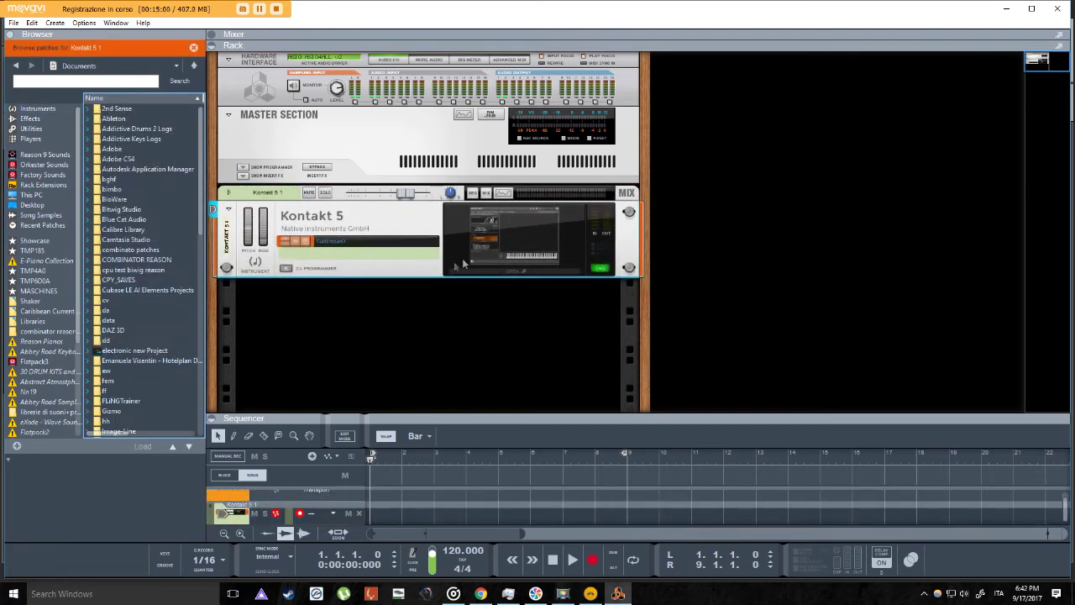
# Open the Kontakt 5 interface and load Fingerpick.nki into its multi rack.
pyautogui.click(526, 273)
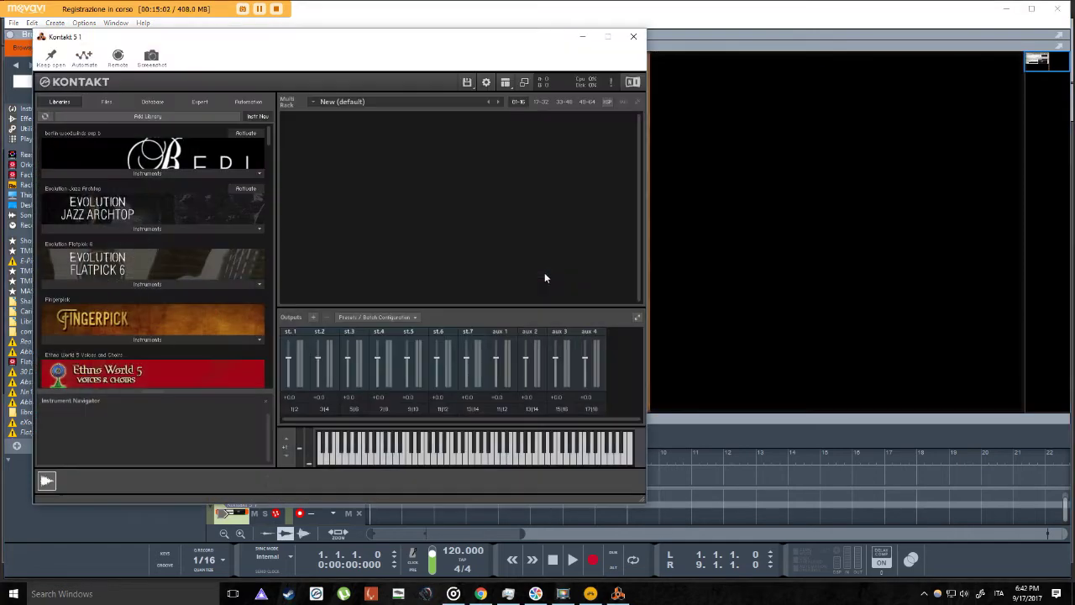
pyautogui.click(176, 341)
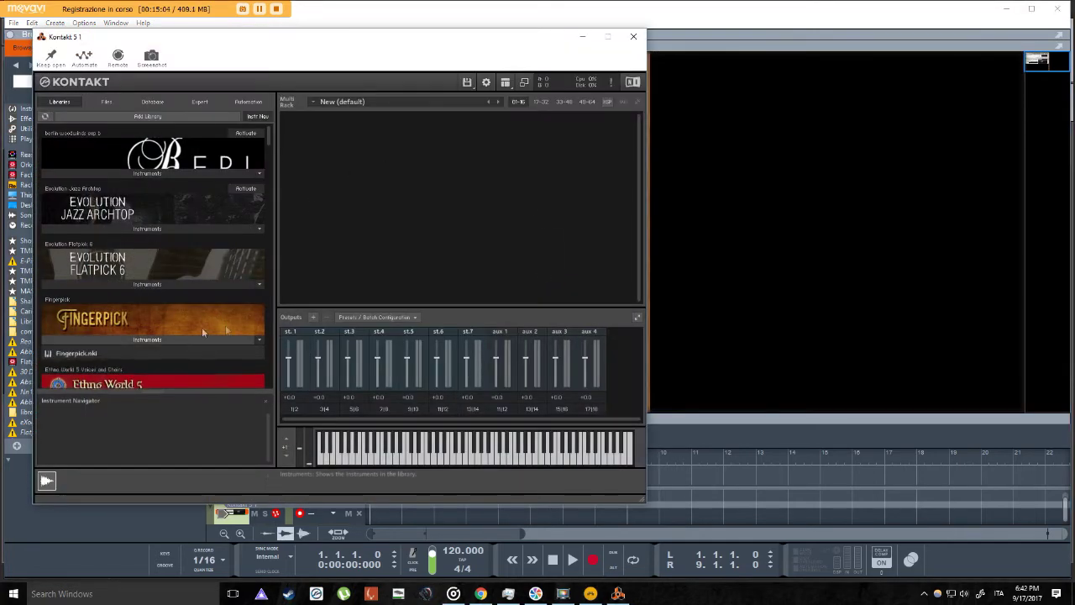
pyautogui.moveTo(522, 172); pyautogui.dragTo(582, 244)
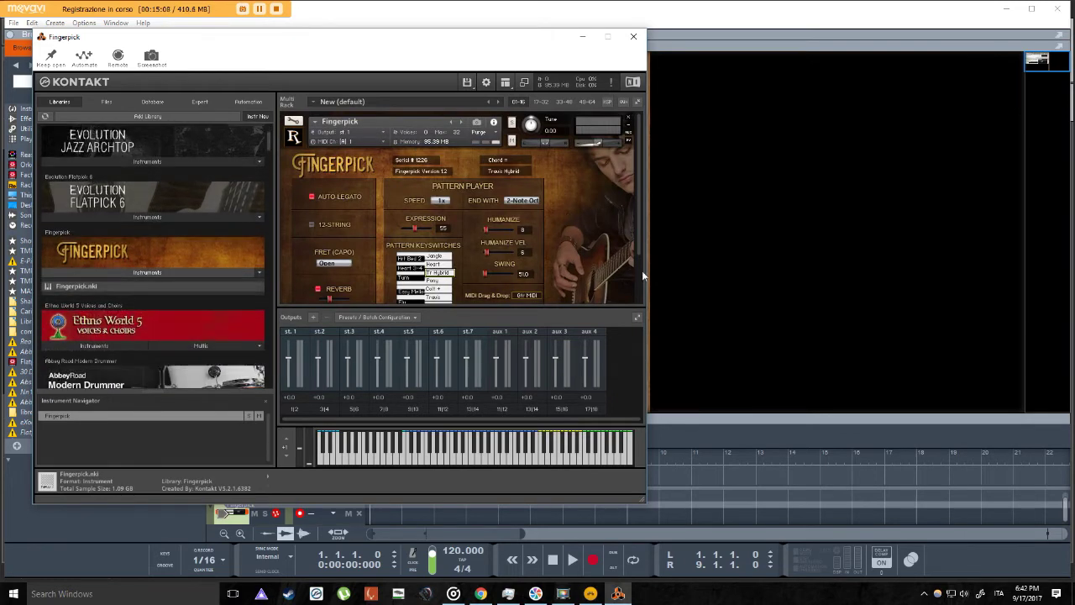
# Load The Maverick.nki into the same Kontakt multi rack below Fingerpick.
pyautogui.scroll(-4, 130, 267)
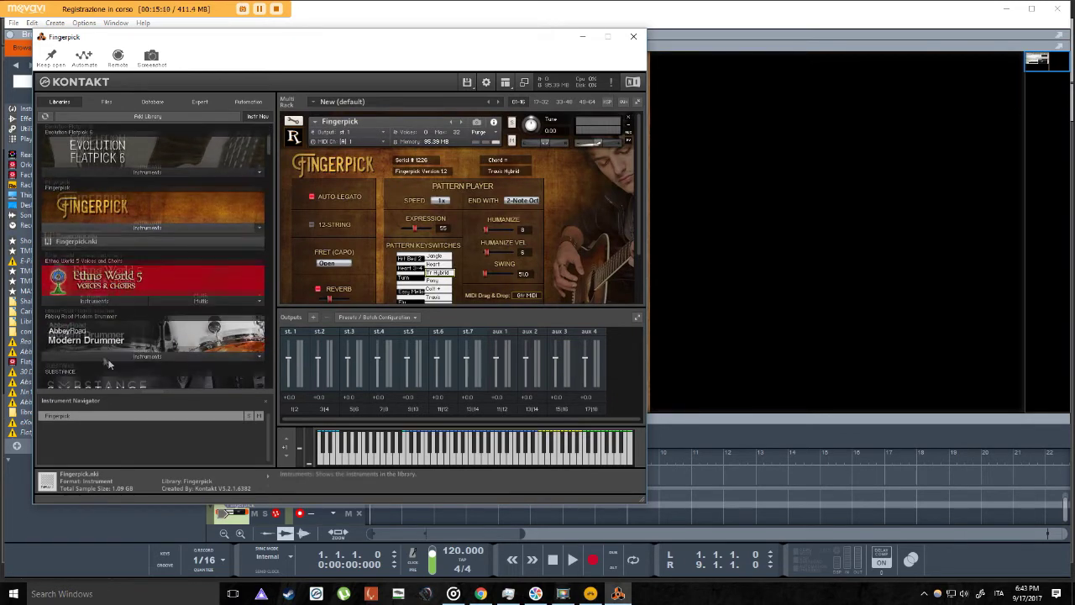
pyautogui.click(106, 372)
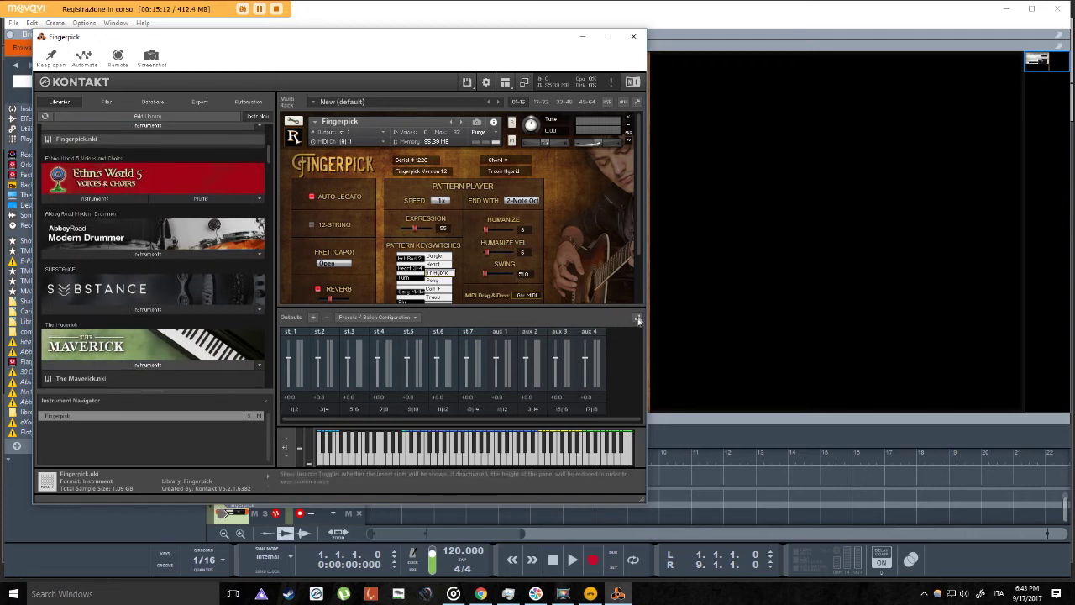
pyautogui.scroll(-2, 635, 269)
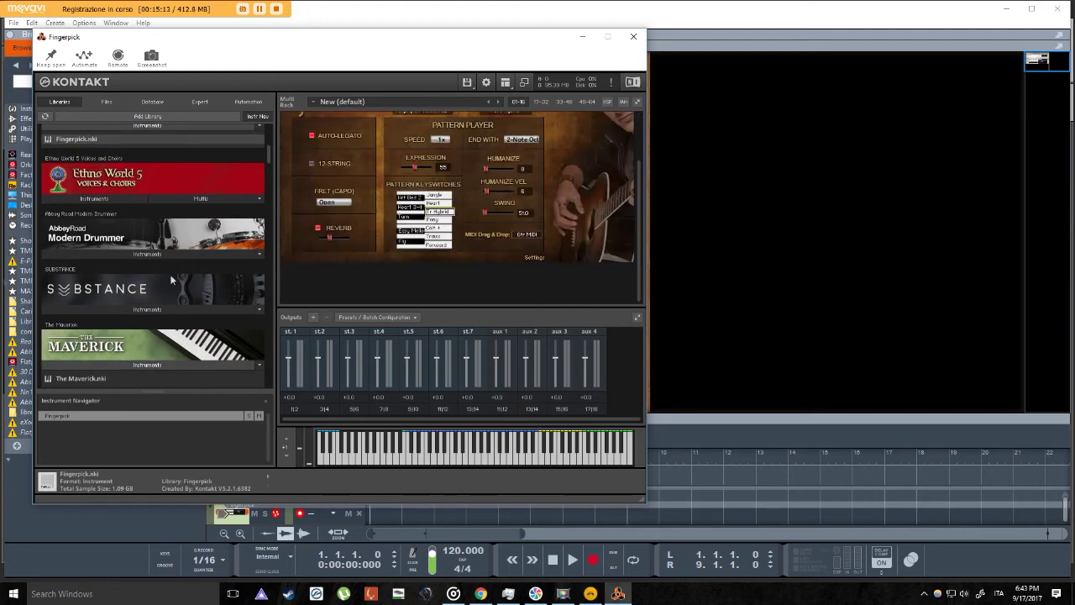
pyautogui.click(74, 379)
pyautogui.moveTo(74, 380); pyautogui.dragTo(579, 231)
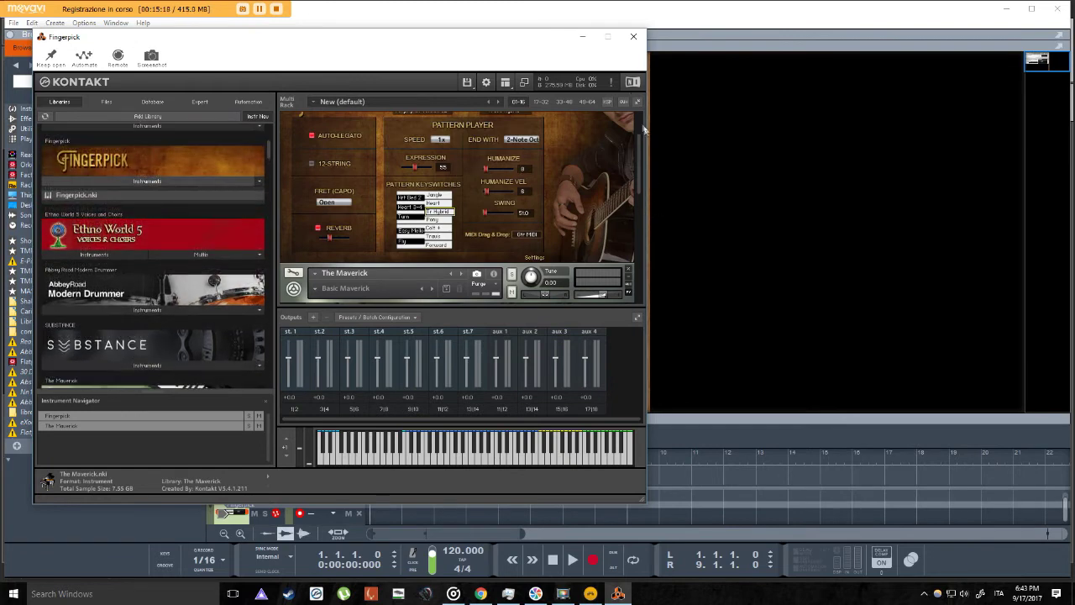
pyautogui.scroll(2, 643, 124)
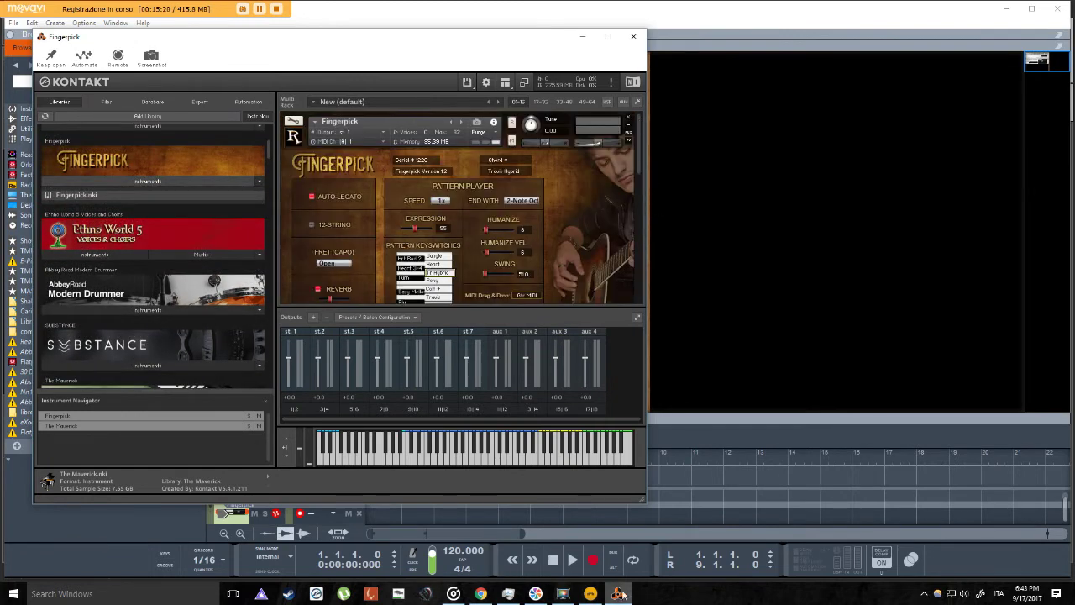
# Switch to Bitwig Studio and close it without saving the project.
pyautogui.click(590, 594)
pyautogui.click(1063, 8)
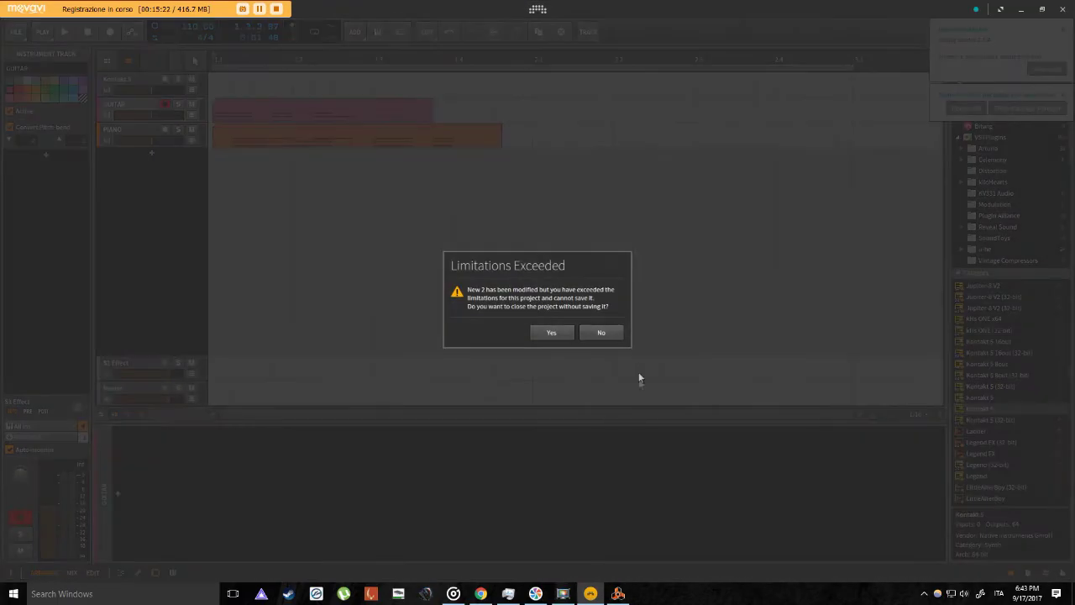
pyautogui.click(562, 337)
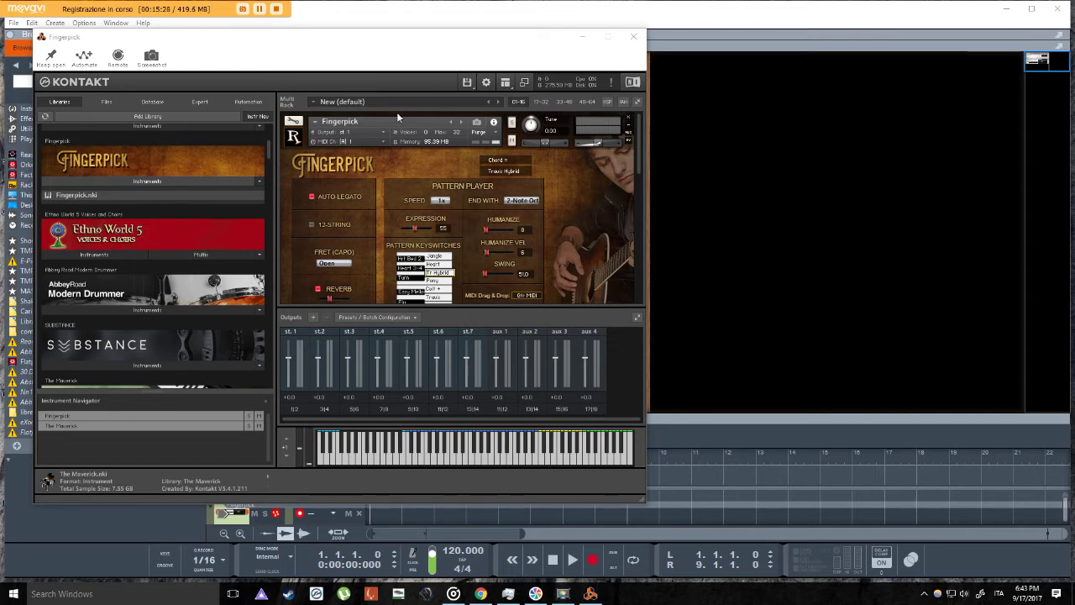
# Leave Fingerpick on output st. 1 and route The Maverick to output st. 2, checking its MIDI channel options before minimizing Kontakt.
pyautogui.click(349, 137)
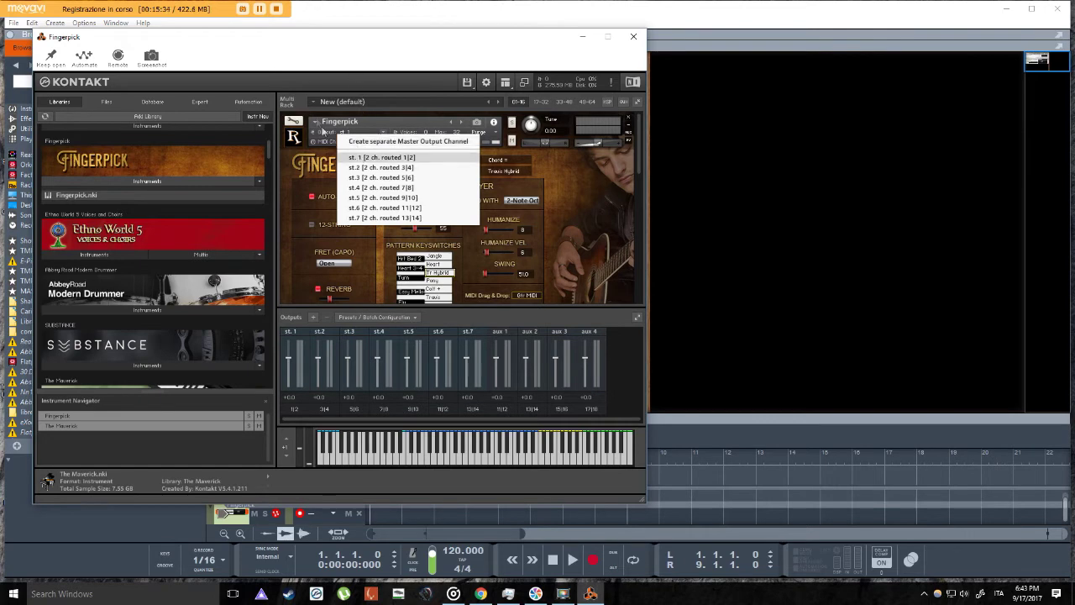
pyautogui.click(380, 177)
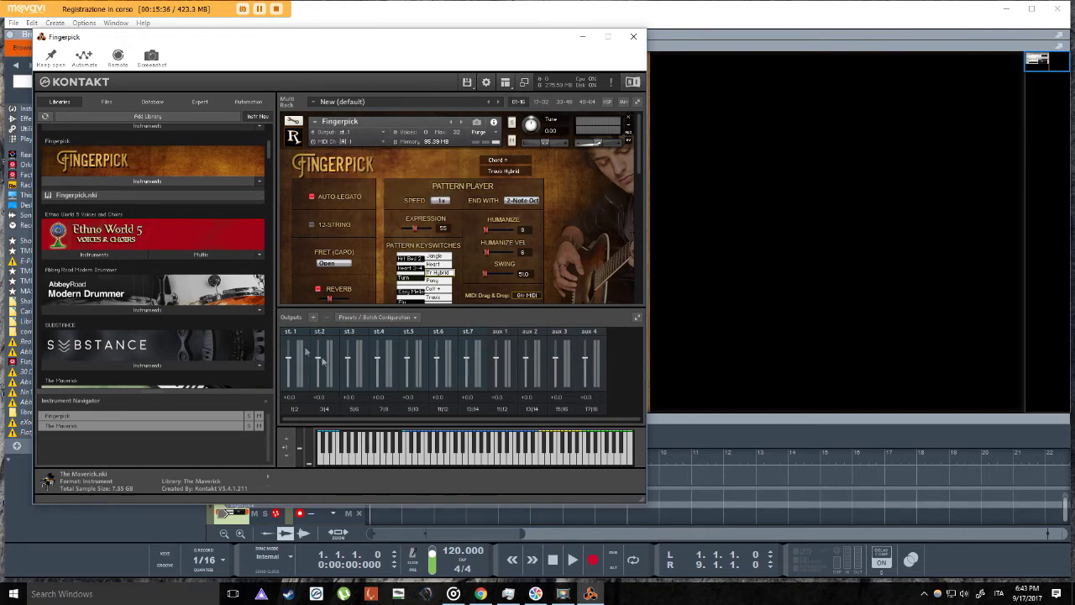
pyautogui.scroll(-4, 373, 264)
pyautogui.scroll(-1, 372, 264)
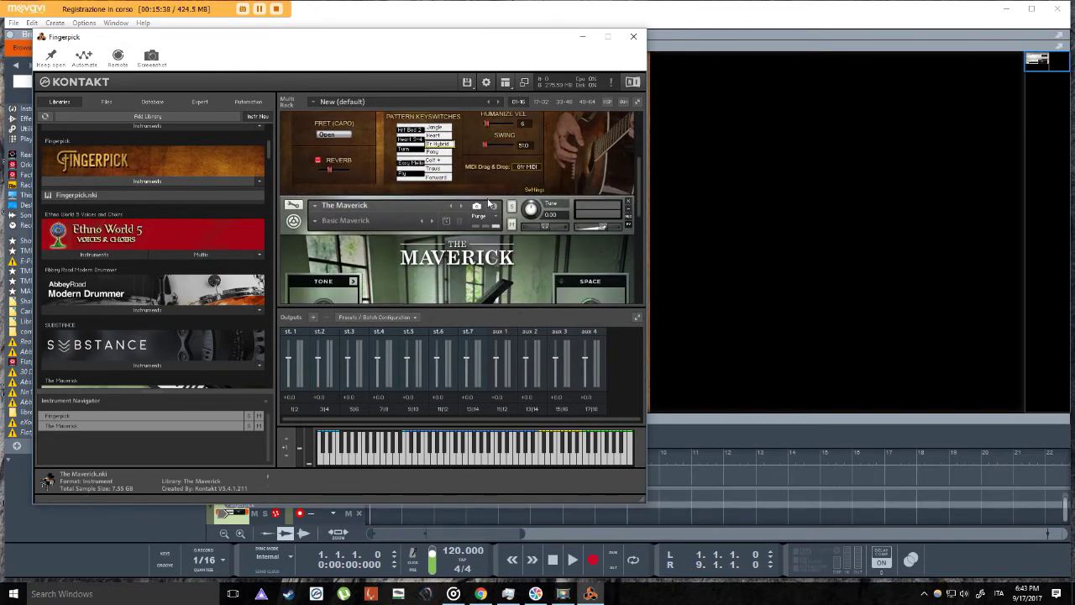
pyautogui.click(493, 205)
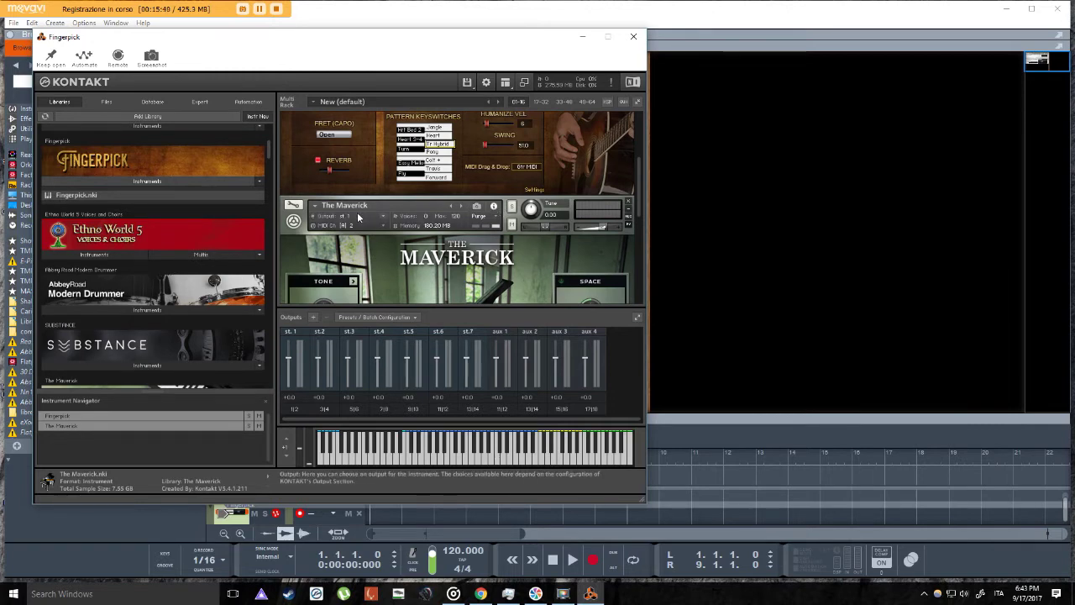
pyautogui.click(349, 215)
pyautogui.click(380, 249)
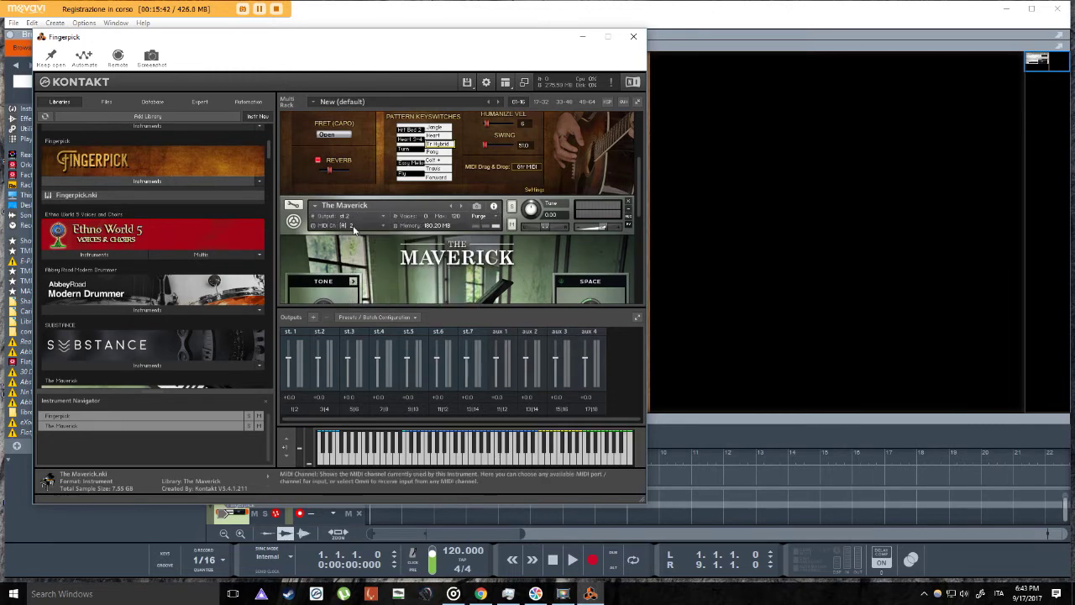
pyautogui.click(346, 225)
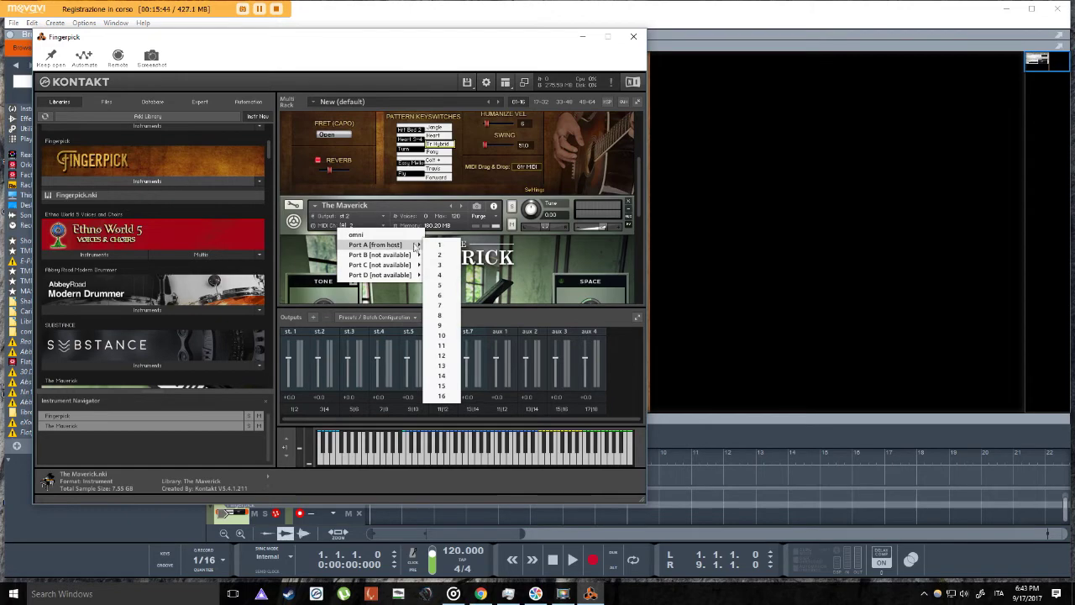
pyautogui.click(580, 38)
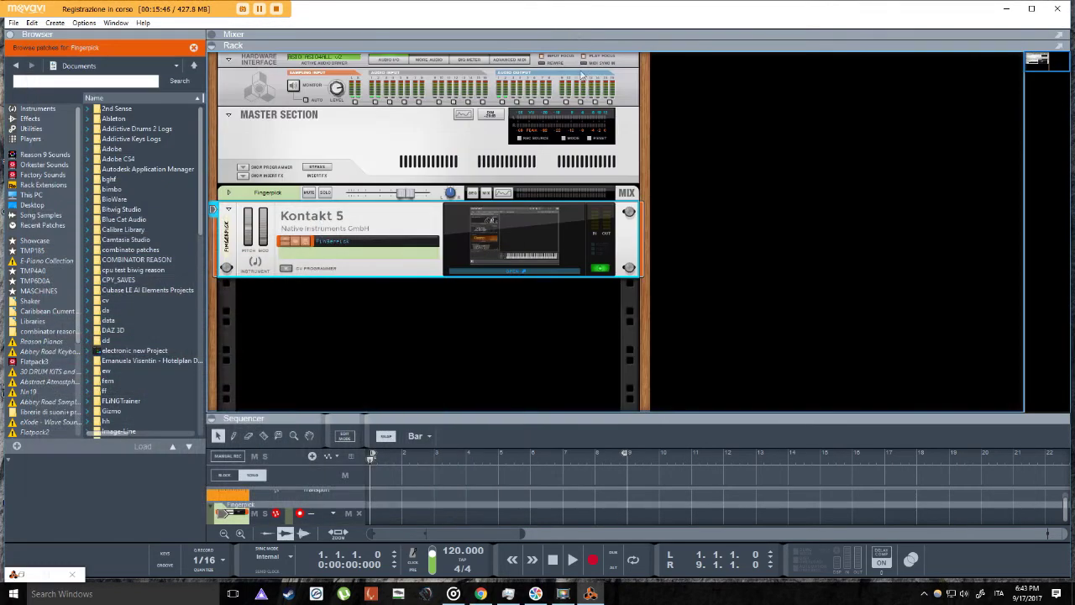
# Turn the rack to its rear, unfold the Fingerpick mix channel and expand Kontakt 5's CV programmer section with the optional audio outputs.
pyautogui.press('Tab')
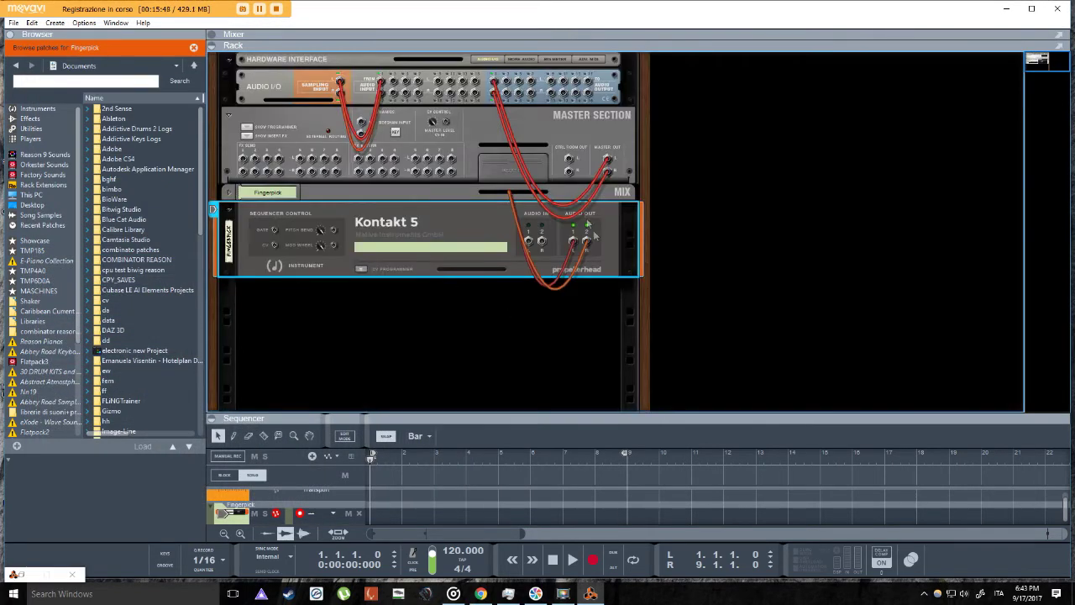
pyautogui.click(225, 194)
pyautogui.click(230, 193)
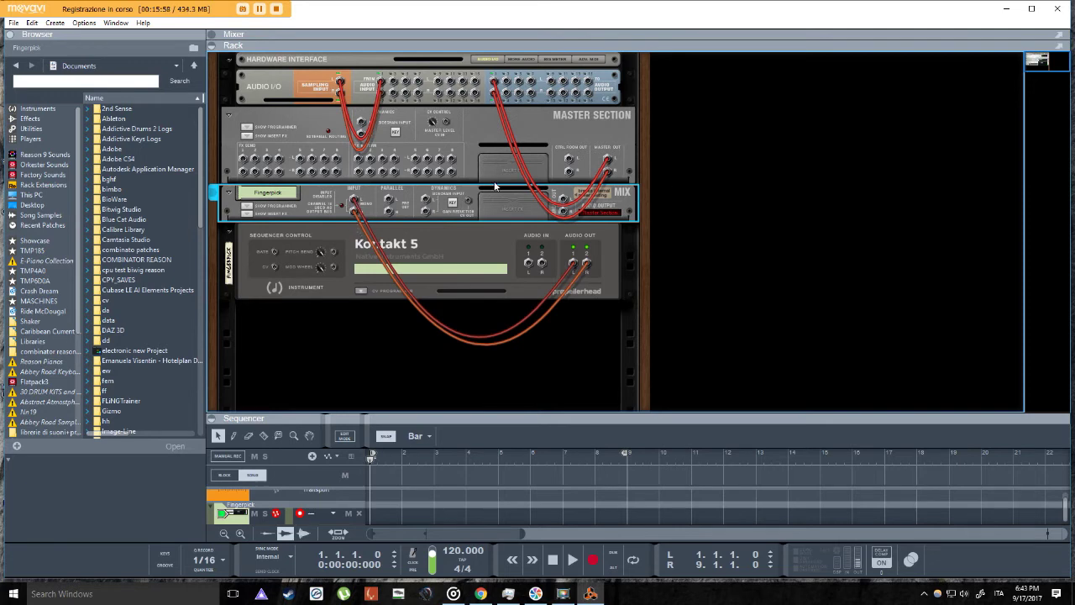
pyautogui.press('Tab')
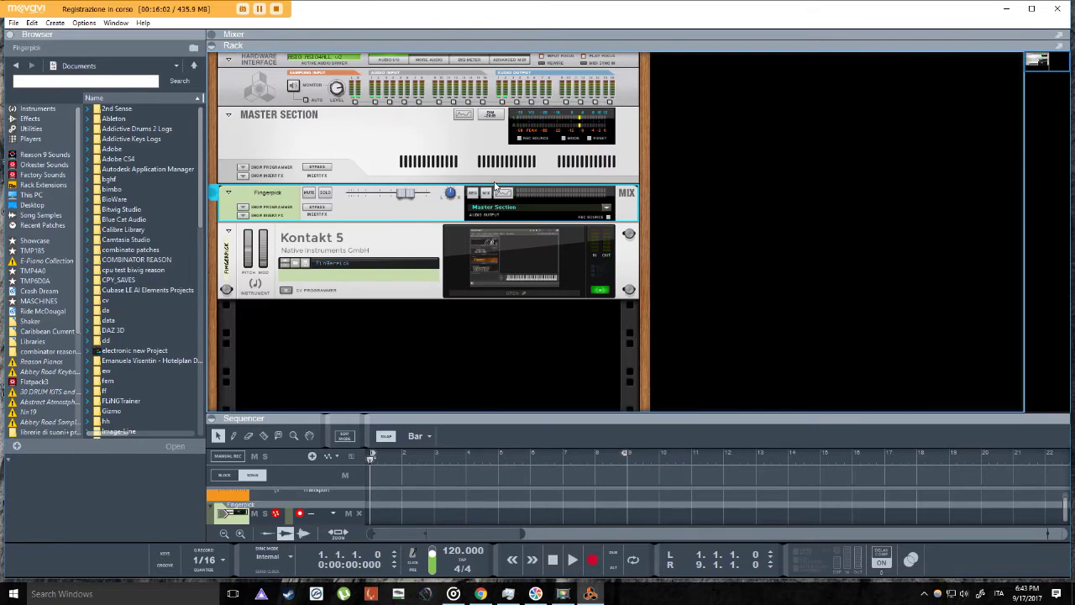
pyautogui.press('Tab')
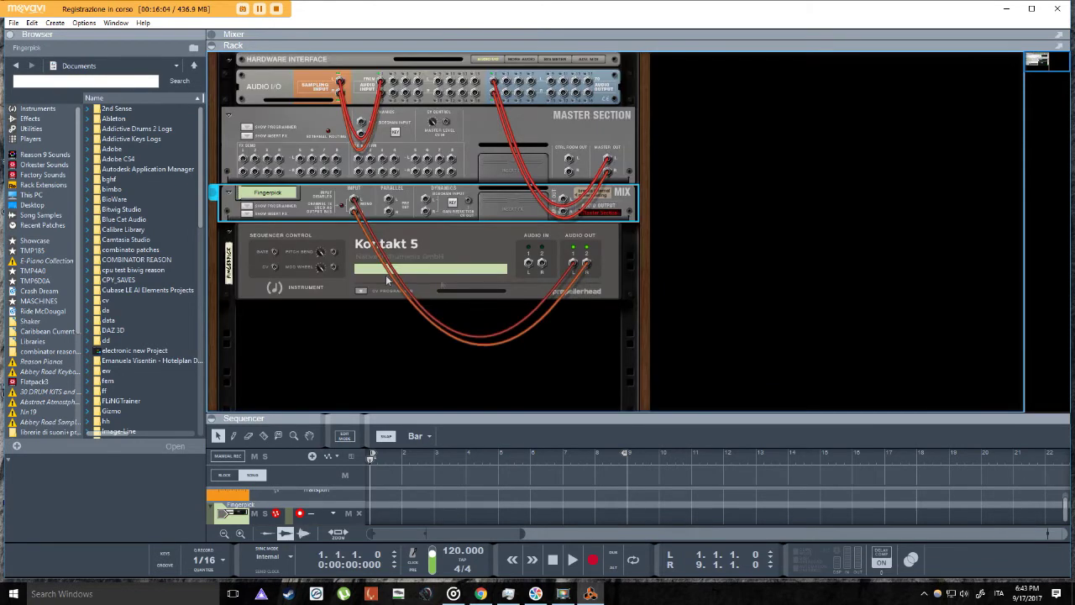
pyautogui.click(361, 291)
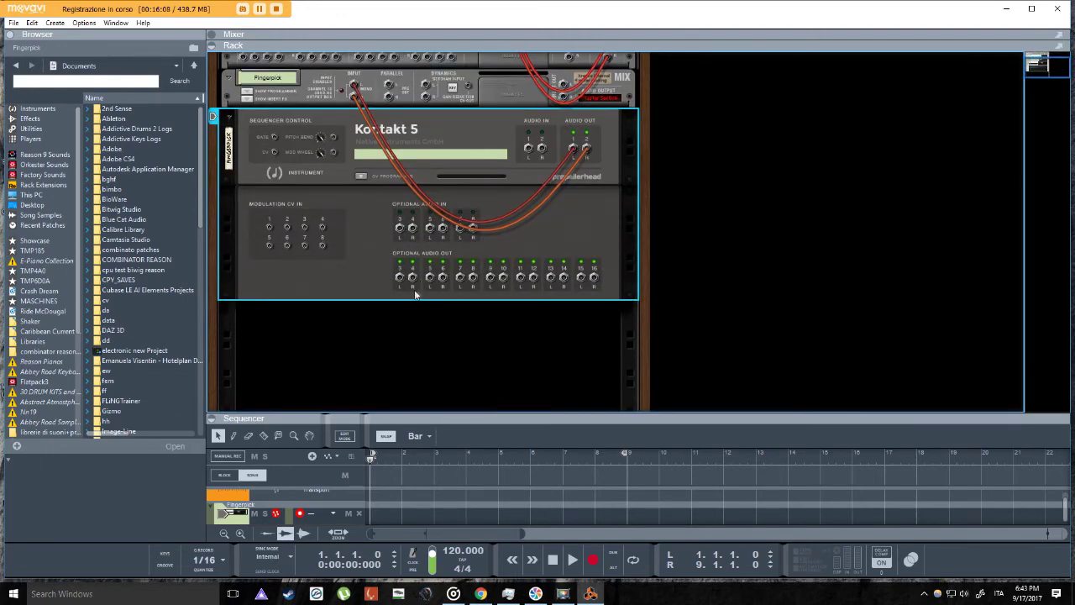
pyautogui.scroll(4, 414, 289)
pyautogui.scroll(-4, 373, 208)
# Create a mix channel below Kontakt 5 and cable Kontakt's optional audio outputs 3 and 4 to its input.
pyautogui.rightClick(341, 330)
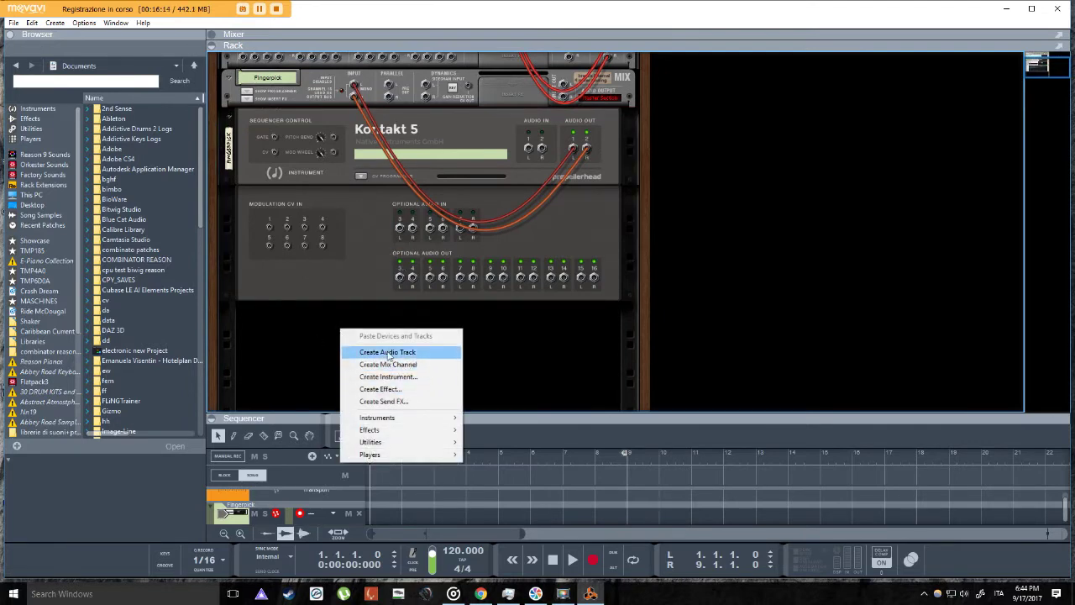
pyautogui.click(389, 364)
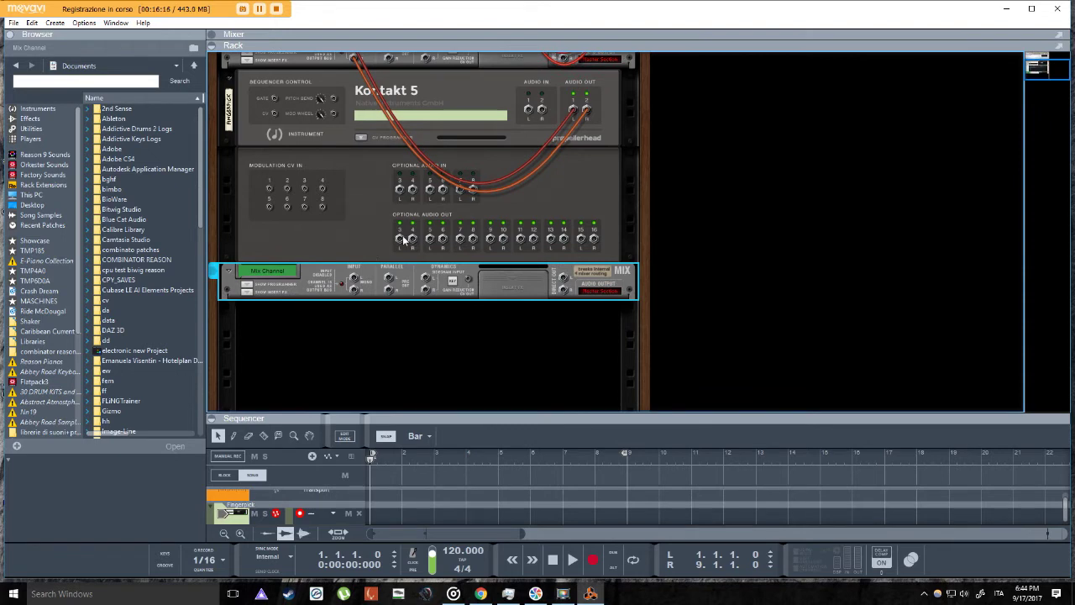
pyautogui.moveTo(403, 240); pyautogui.dragTo(355, 278)
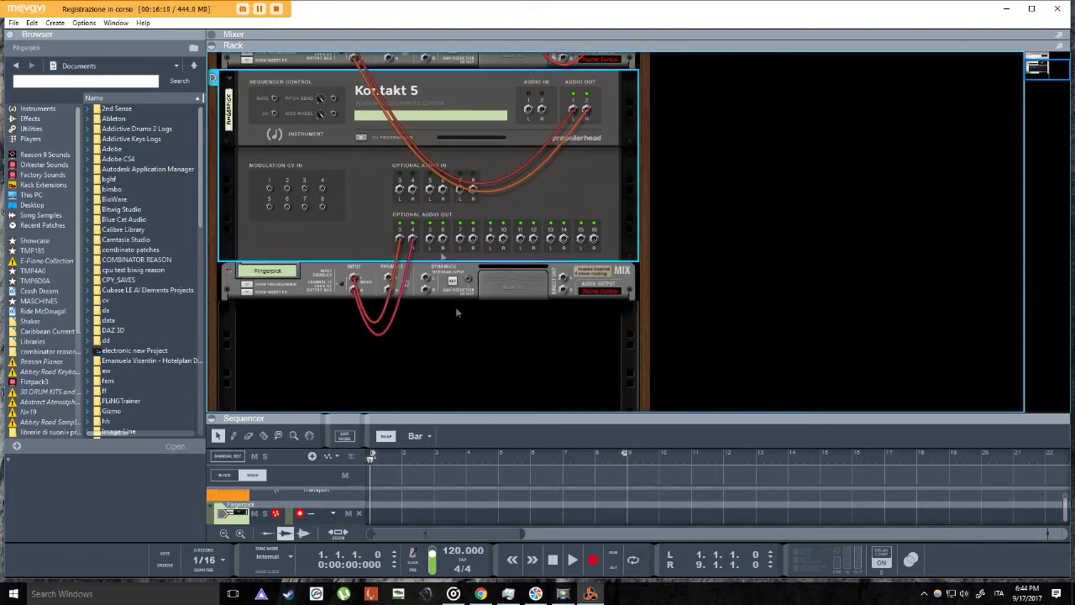
# Flip the rack to its front, set The Maverick's MIDI channel to port A channel 1 in Kontakt and close its window.
pyautogui.press('Tab')
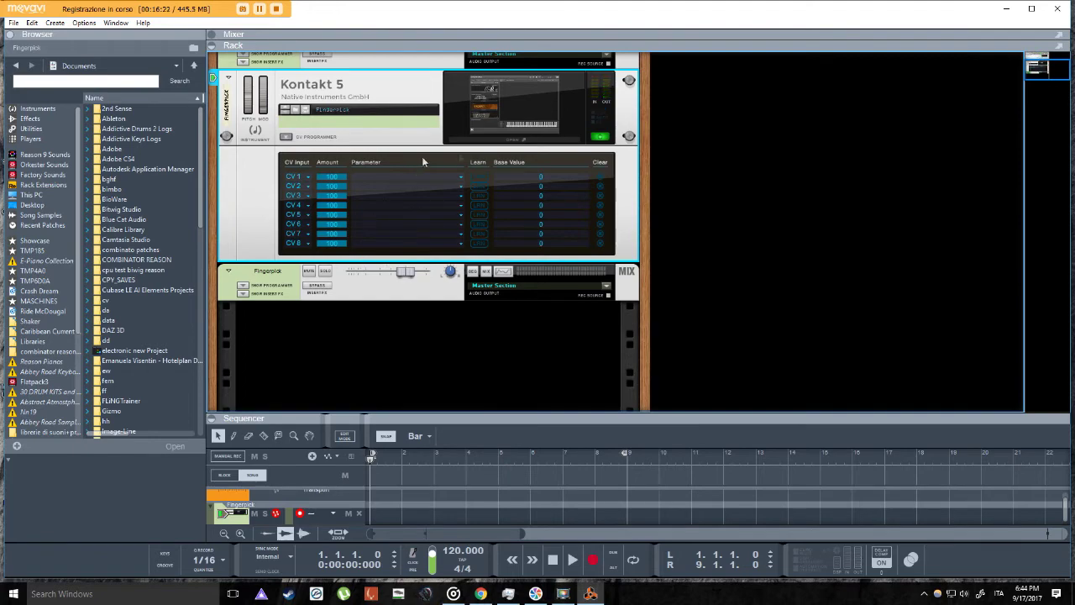
pyautogui.click(490, 143)
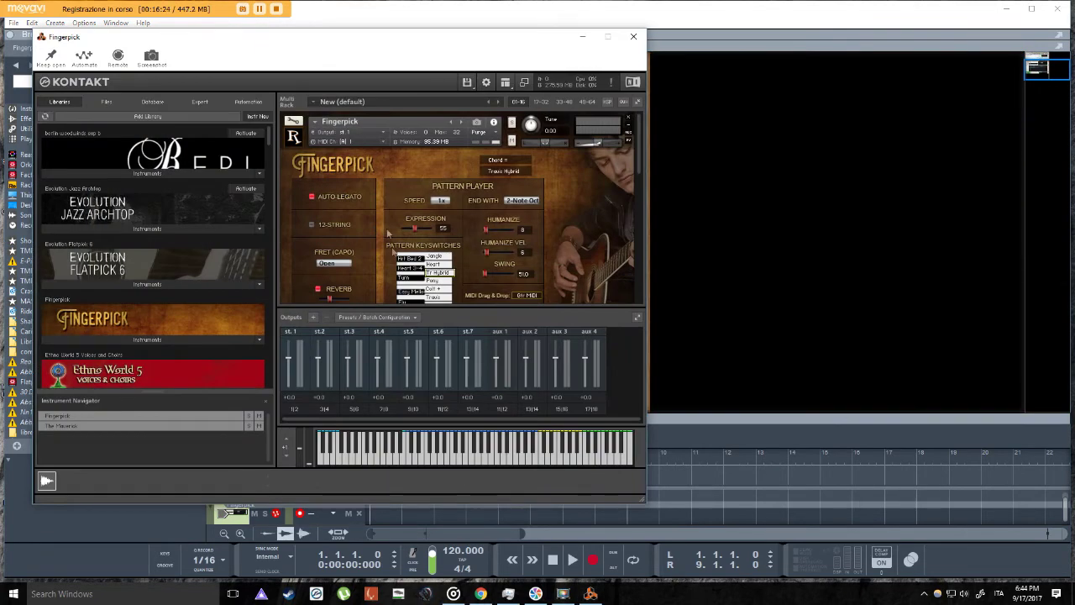
pyautogui.scroll(-3, 394, 206)
pyautogui.click(356, 249)
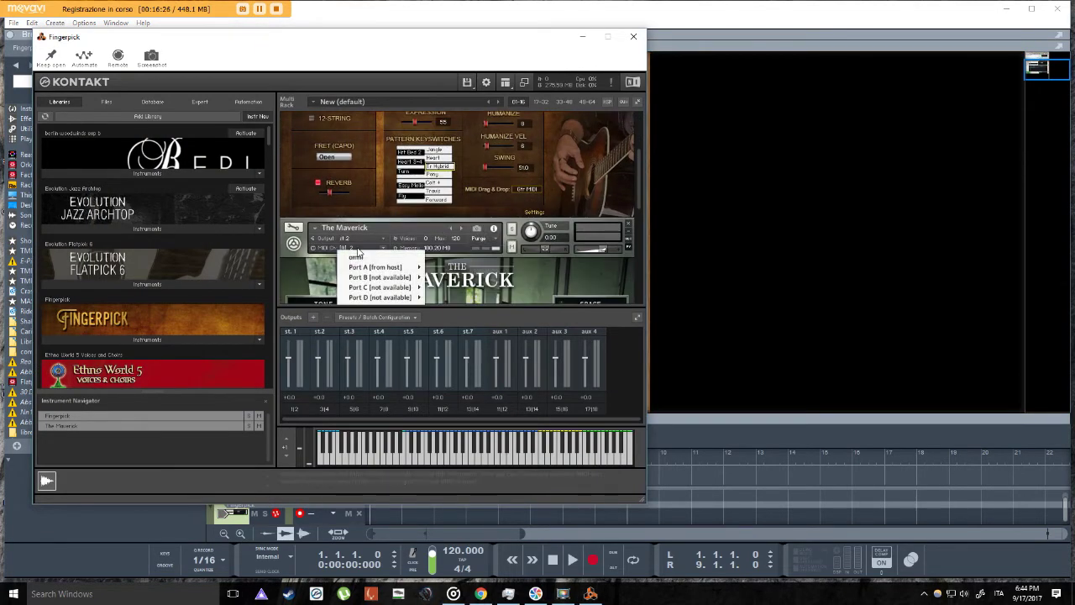
pyautogui.moveTo(395, 267)
pyautogui.click(456, 276)
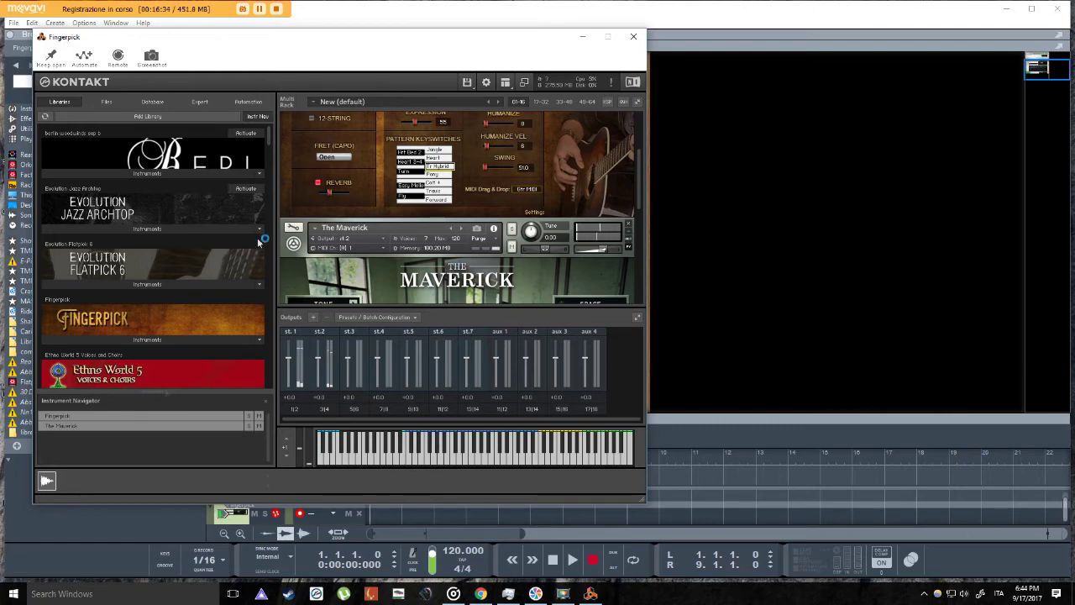
pyautogui.click(634, 36)
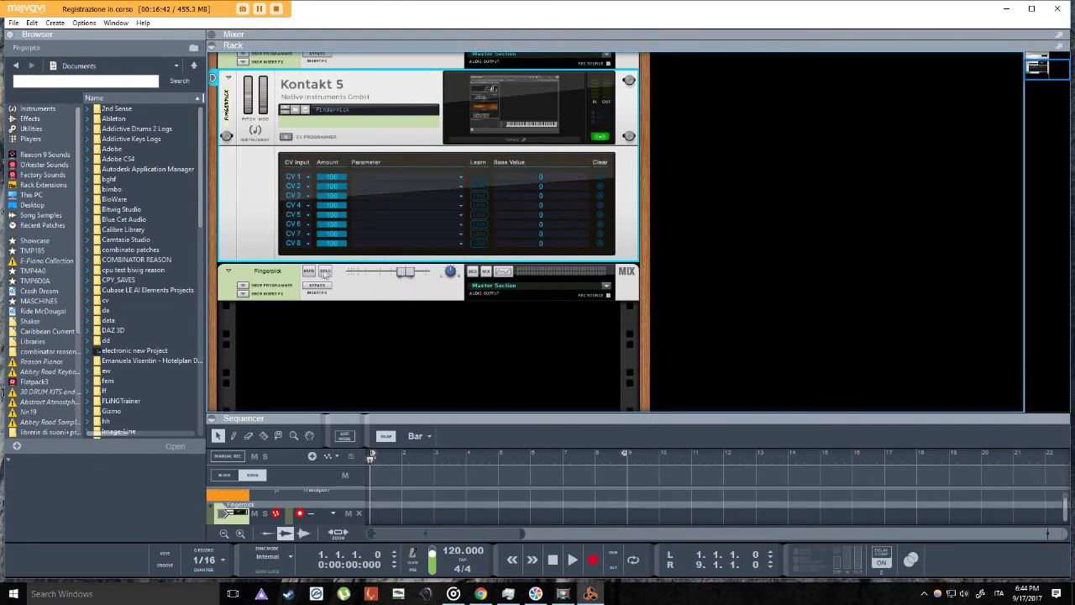
# Enlarge the sequencer and examine the track list's context options for adding another track for the same Kontakt.
pyautogui.scroll(2, 413, 210)
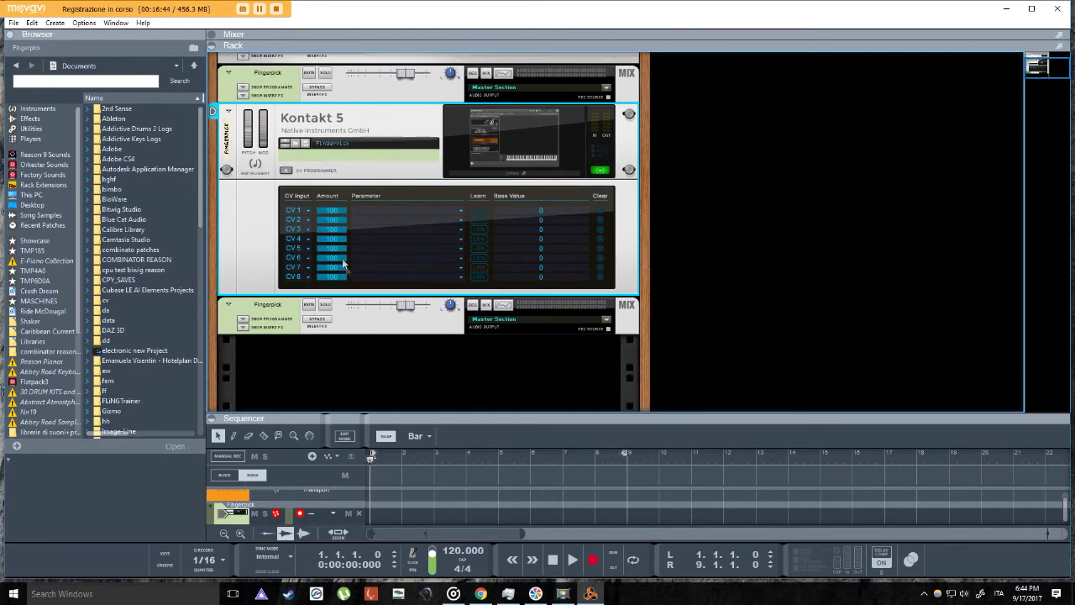
pyautogui.scroll(-2, 424, 388)
pyautogui.moveTo(479, 420); pyautogui.dragTo(480, 193)
pyautogui.rightClick(251, 341)
pyautogui.click(235, 326)
pyautogui.rightClick(251, 328)
pyautogui.click(247, 329)
pyautogui.rightClick(298, 325)
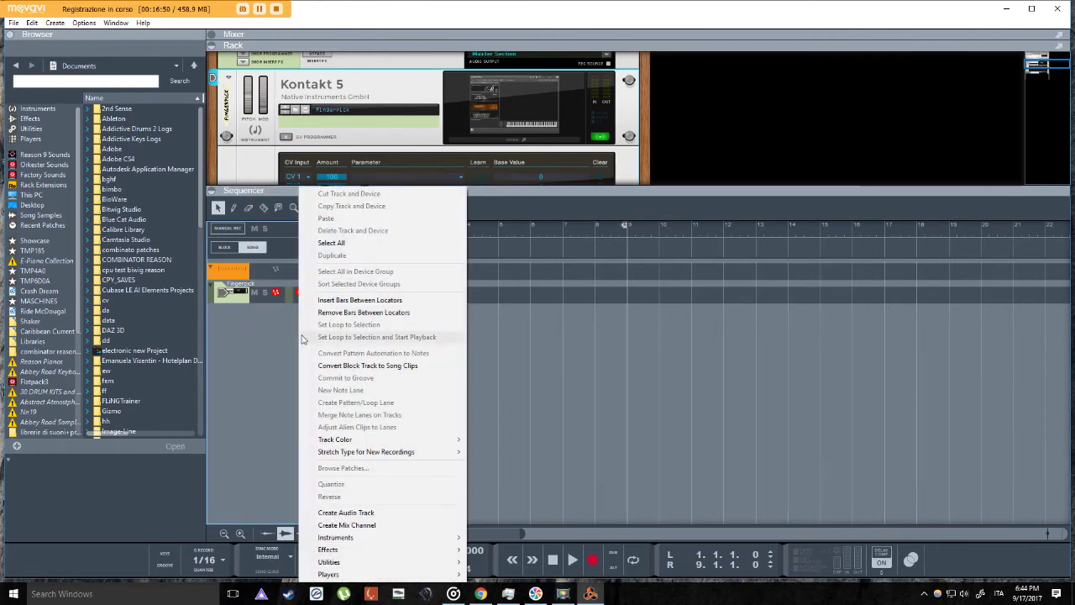
pyautogui.click(277, 324)
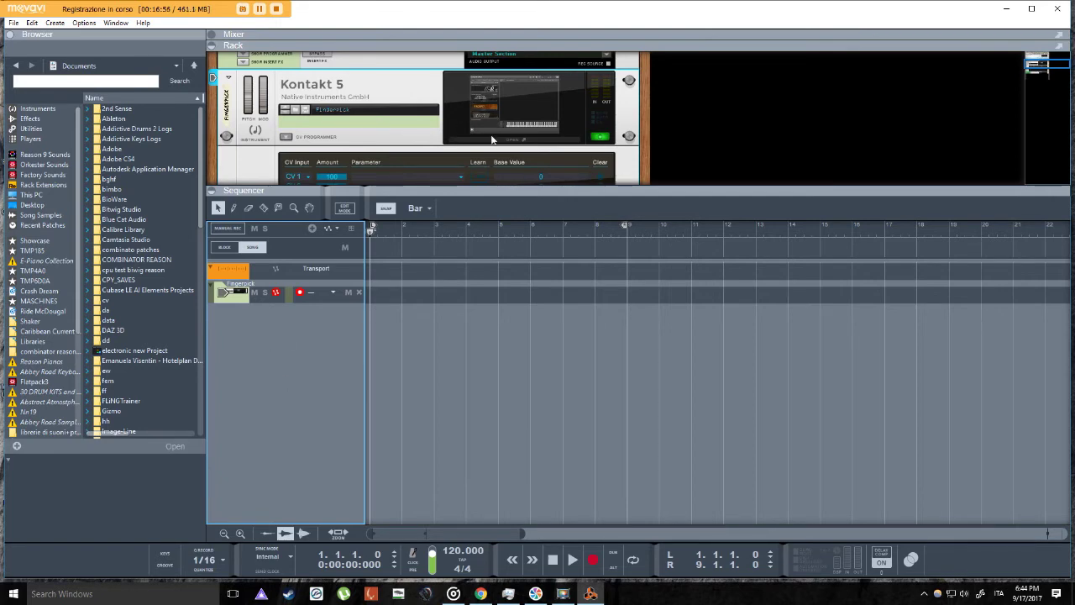
pyautogui.rightClick(266, 330)
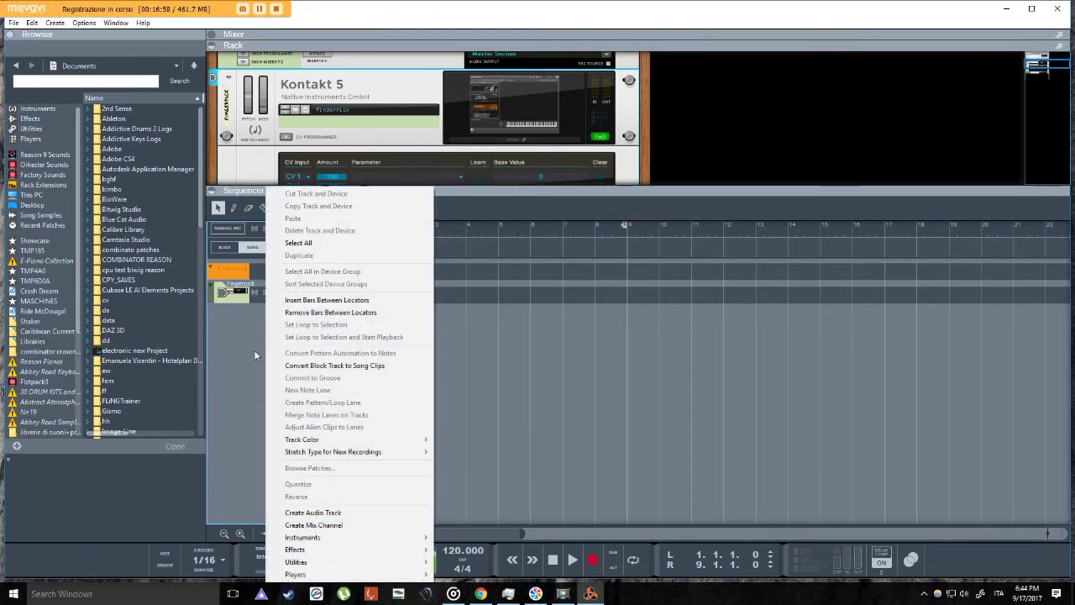
pyautogui.click(249, 318)
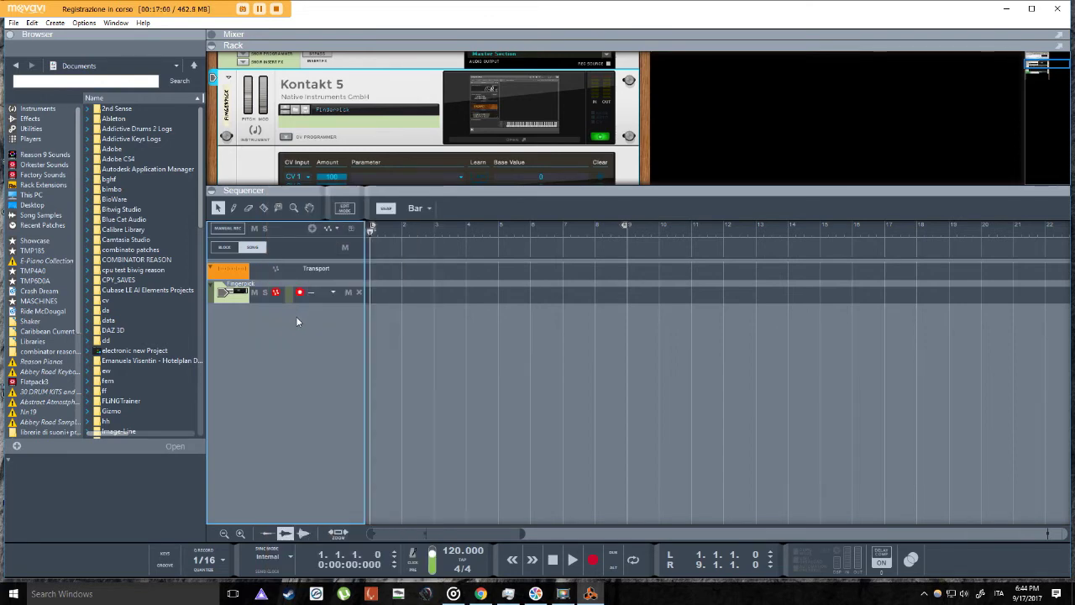
# Record a short MIDI take on the Fingerpick track and review both instruments in the Kontakt window.
pyautogui.click(593, 559)
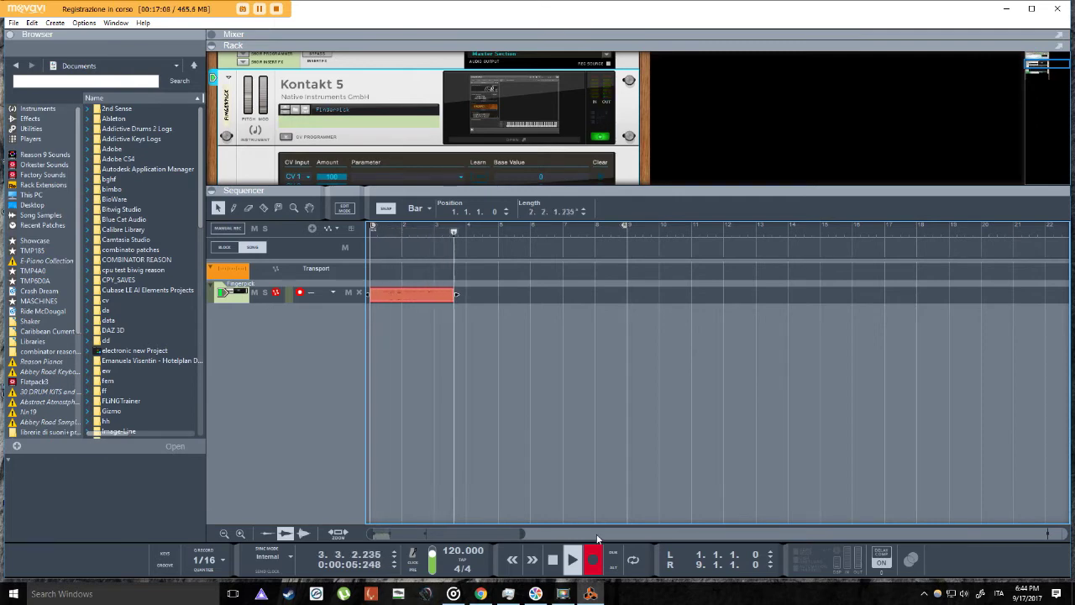
pyautogui.press('space')
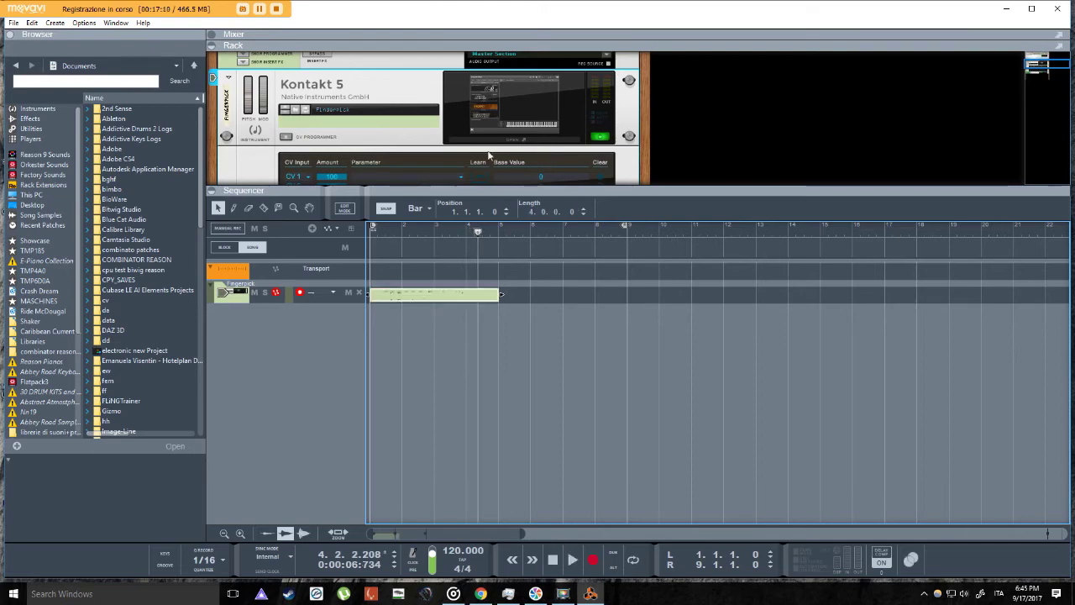
pyautogui.moveTo(556, 185); pyautogui.dragTo(566, 356)
pyautogui.click(525, 140)
pyautogui.scroll(-5, 398, 161)
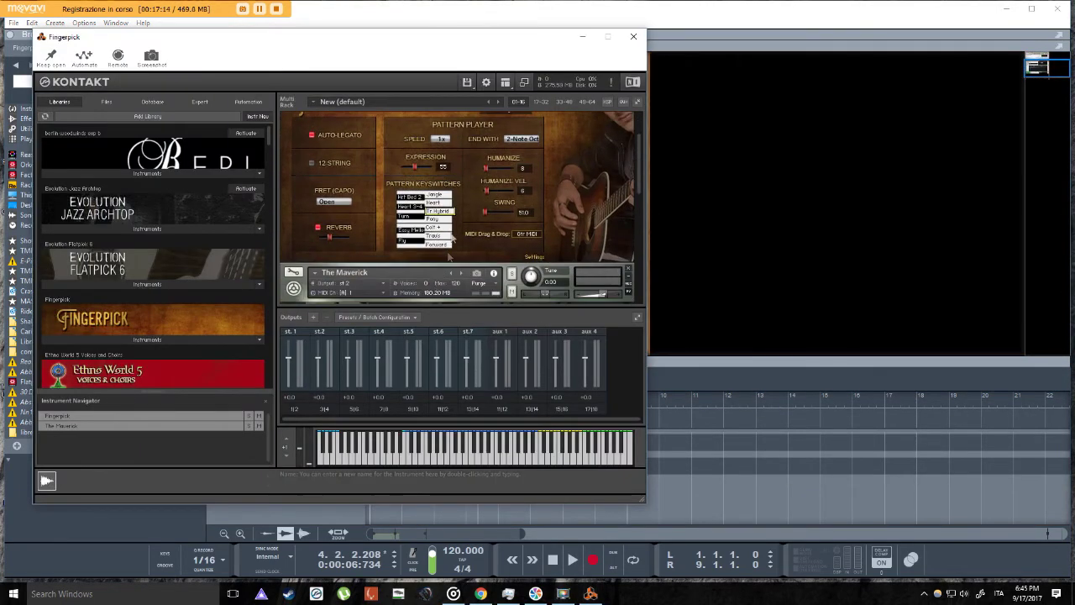
pyautogui.scroll(-6, 438, 247)
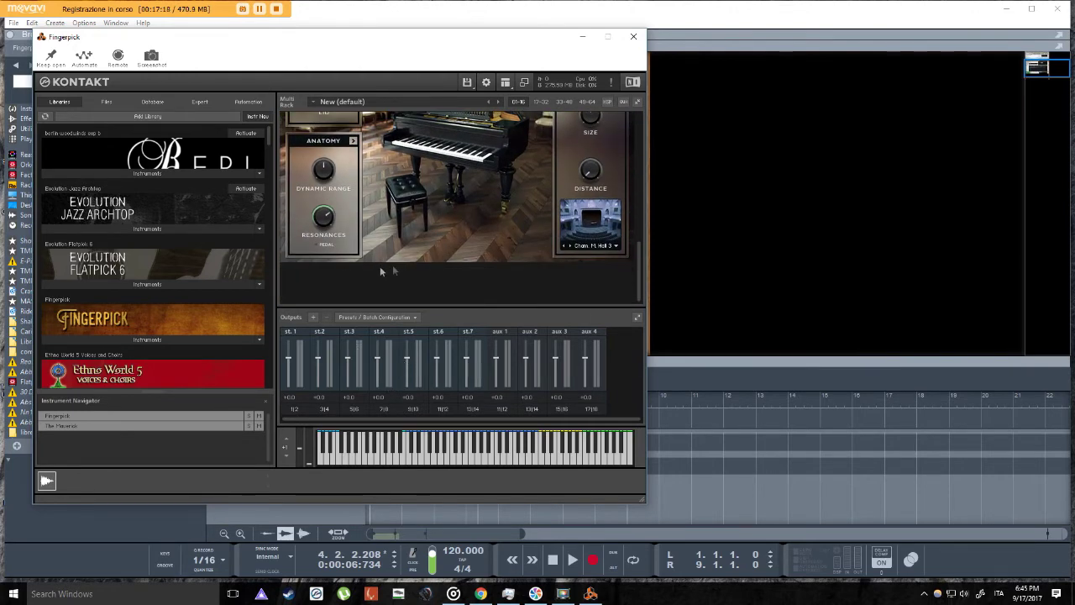
pyautogui.scroll(-2, 253, 303)
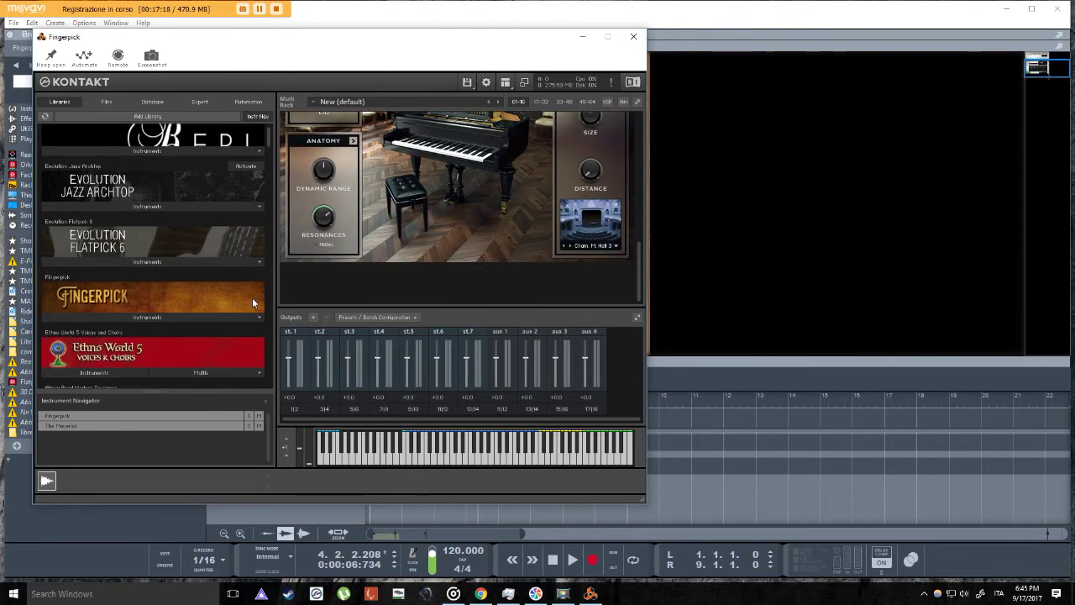
pyautogui.click(634, 36)
# Delete the Kontakt 5 device and both Fingerpick mix channels from the rack.
pyautogui.scroll(-2, 363, 287)
pyautogui.moveTo(380, 362); pyautogui.dragTo(379, 184)
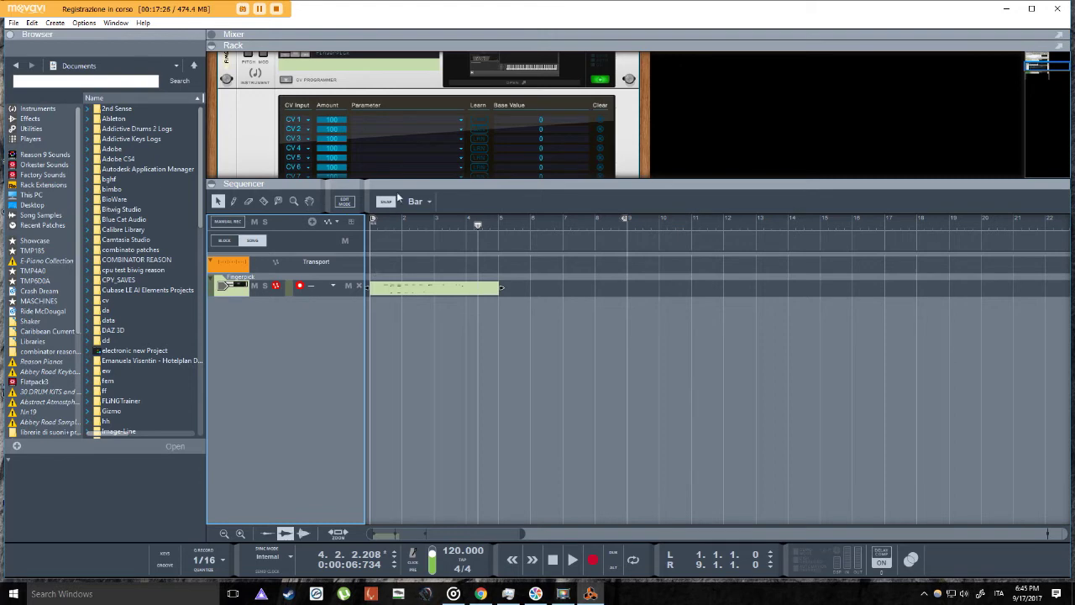
pyautogui.moveTo(397, 186); pyautogui.dragTo(402, 275)
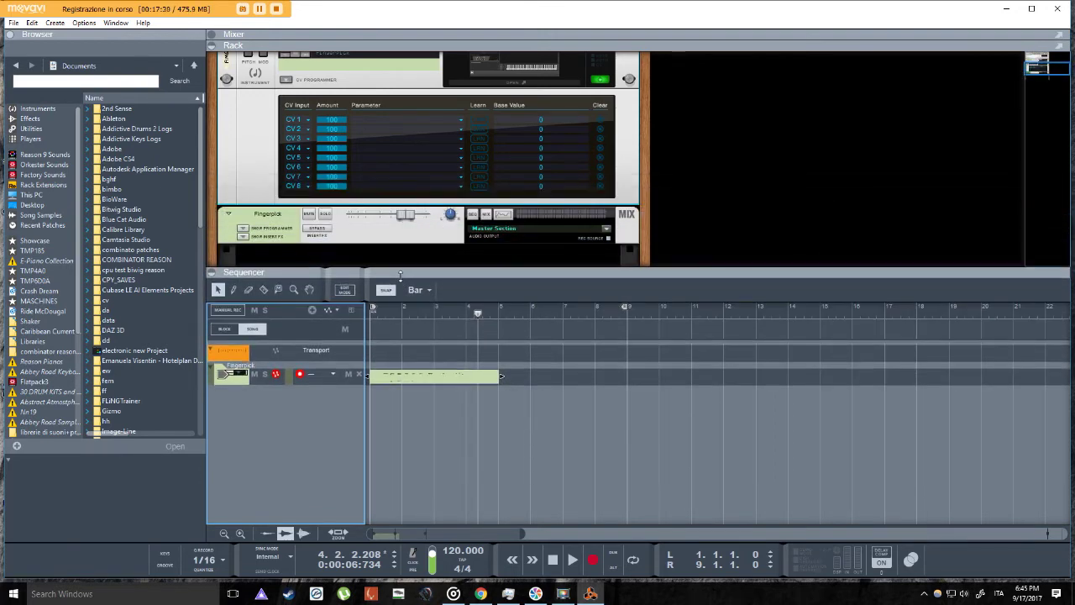
pyautogui.moveTo(400, 274); pyautogui.dragTo(401, 351)
pyautogui.scroll(5, 329, 241)
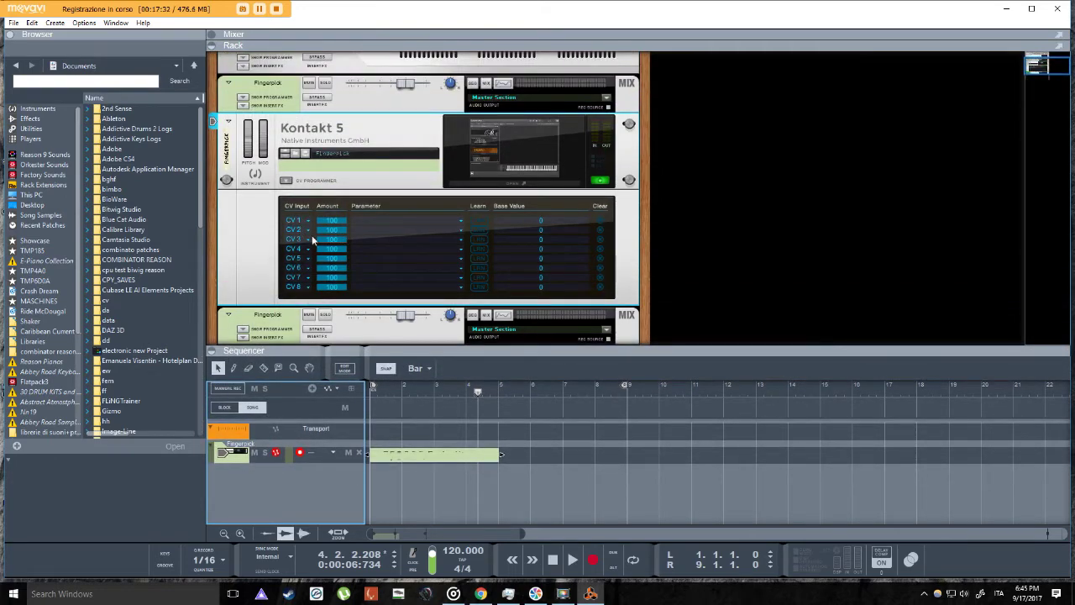
pyautogui.click(359, 210)
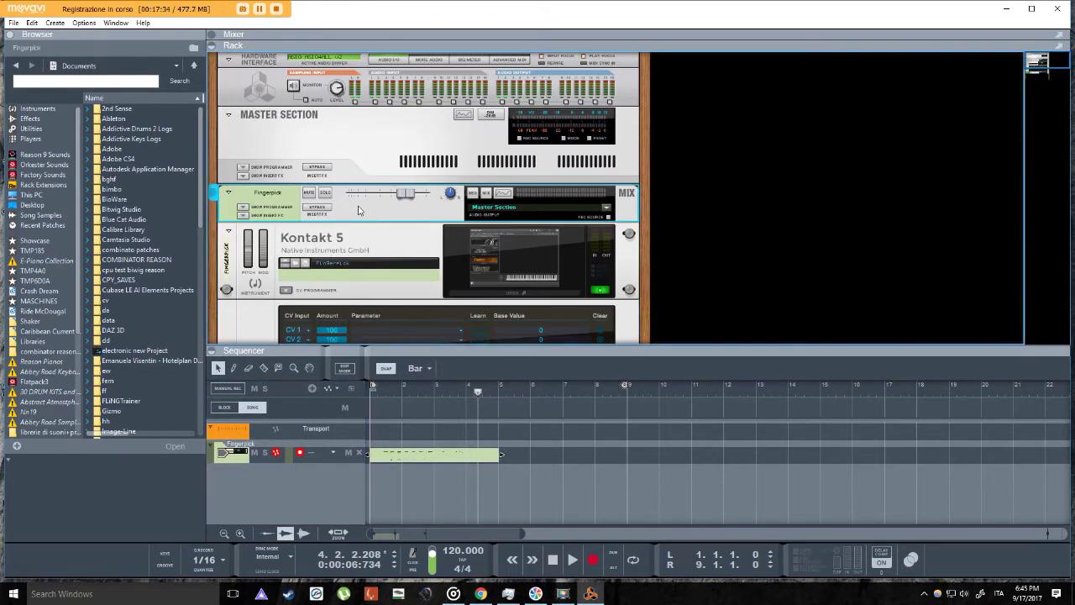
pyautogui.press('Delete')
pyautogui.click(475, 321)
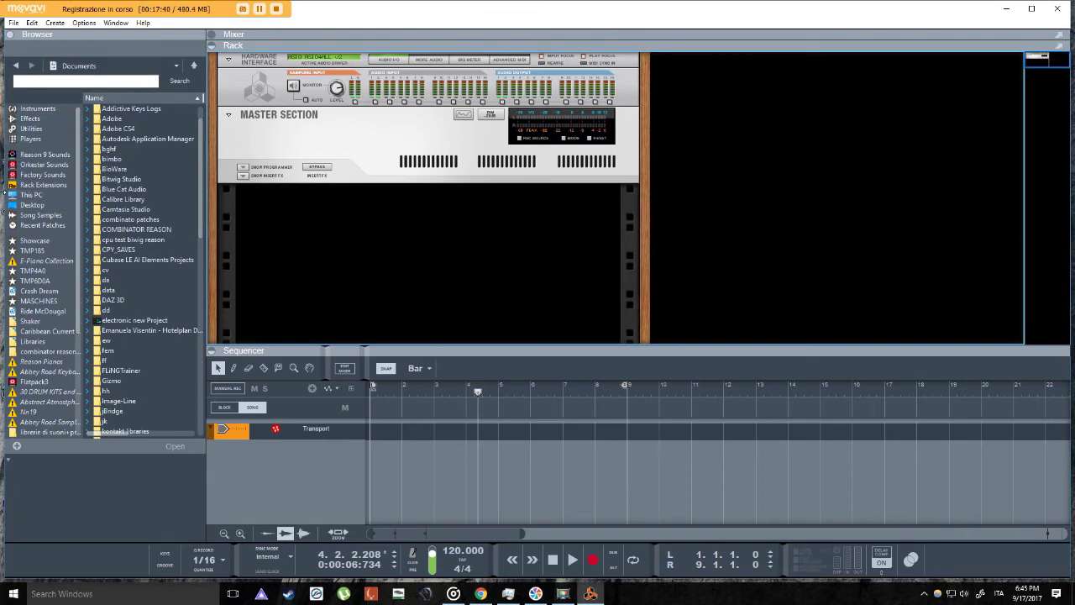
# Add a Kontakt 5 from the instrument browser to the empty rack, load Fingerpick.nki into it and close its window.
pyautogui.click(37, 108)
pyautogui.scroll(-2, 147, 218)
pyautogui.scroll(-8, 152, 221)
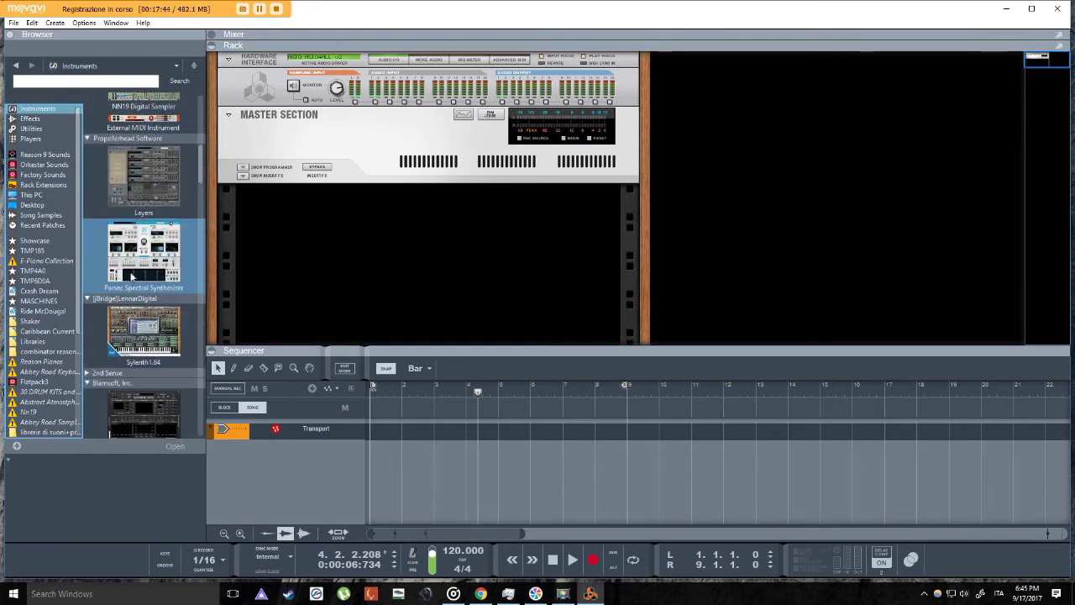
pyautogui.scroll(-3, 136, 292)
pyautogui.moveTo(142, 309)
pyautogui.mouseDown()
pyautogui.moveTo(482, 279)
pyautogui.moveTo(494, 269)
pyautogui.moveTo(559, 290)
pyautogui.moveTo(567, 306)
pyautogui.mouseUp()
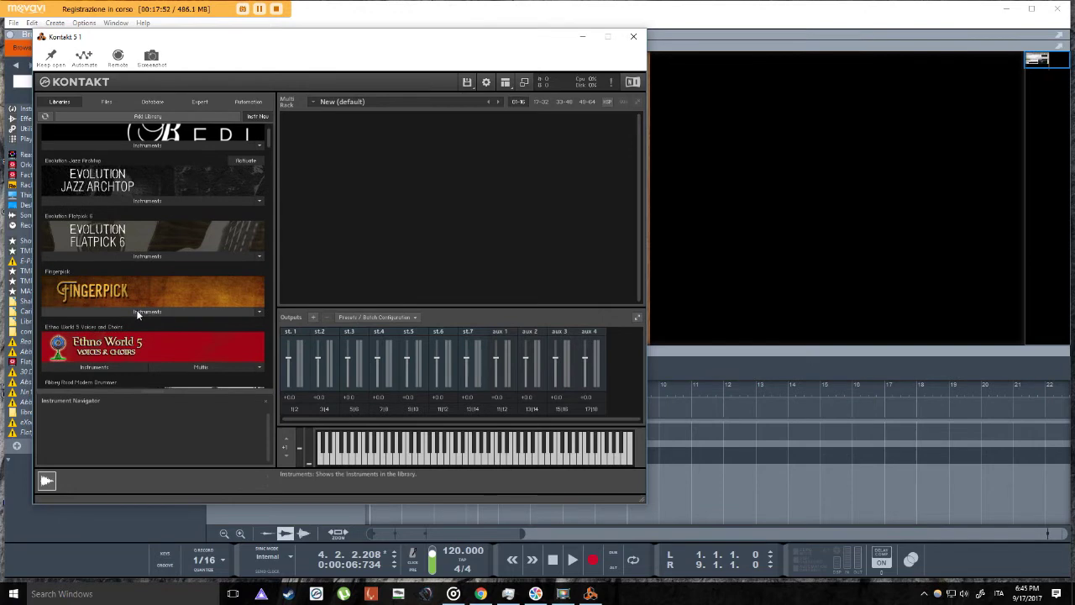
pyautogui.click(136, 310)
pyautogui.doubleClick(129, 325)
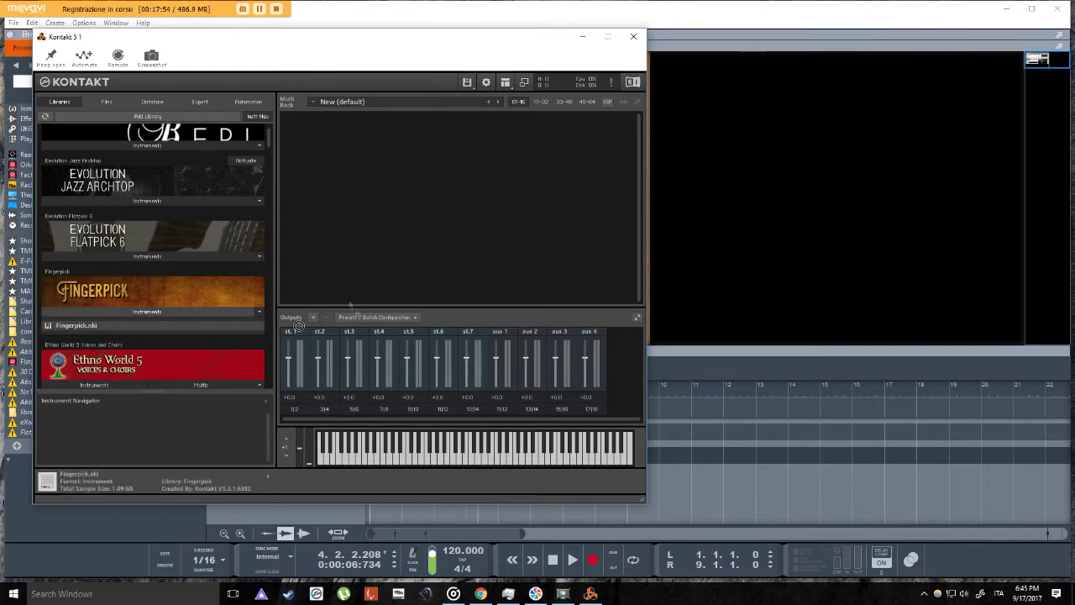
pyautogui.click(634, 39)
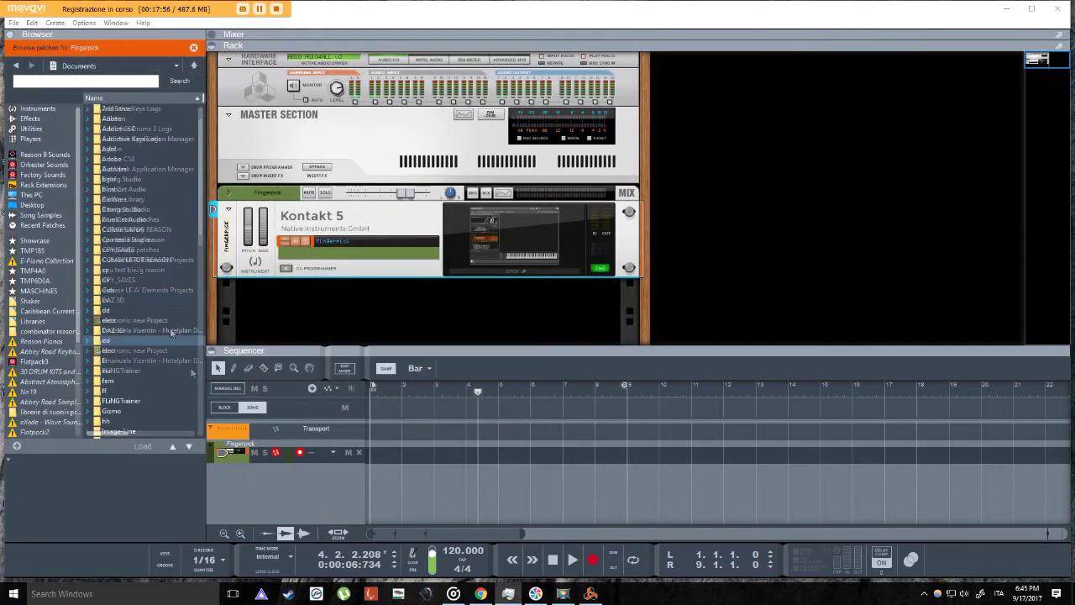
# Add a second, empty Kontakt 5 below the Fingerpick one and compare their separate tracks in the sequencer.
pyautogui.moveTo(143, 310); pyautogui.dragTo(503, 331)
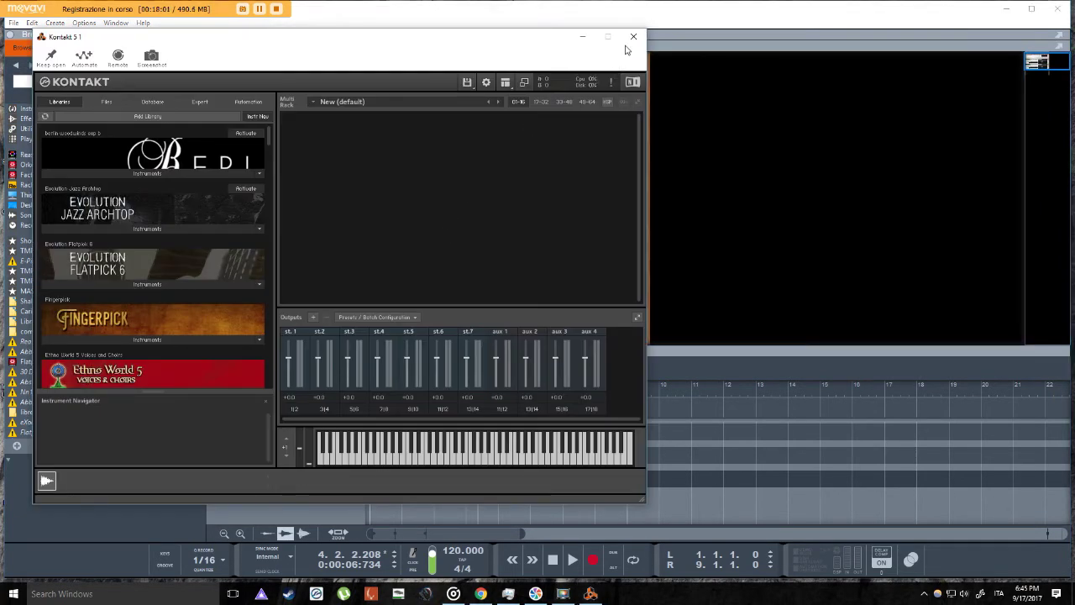
pyautogui.click(634, 37)
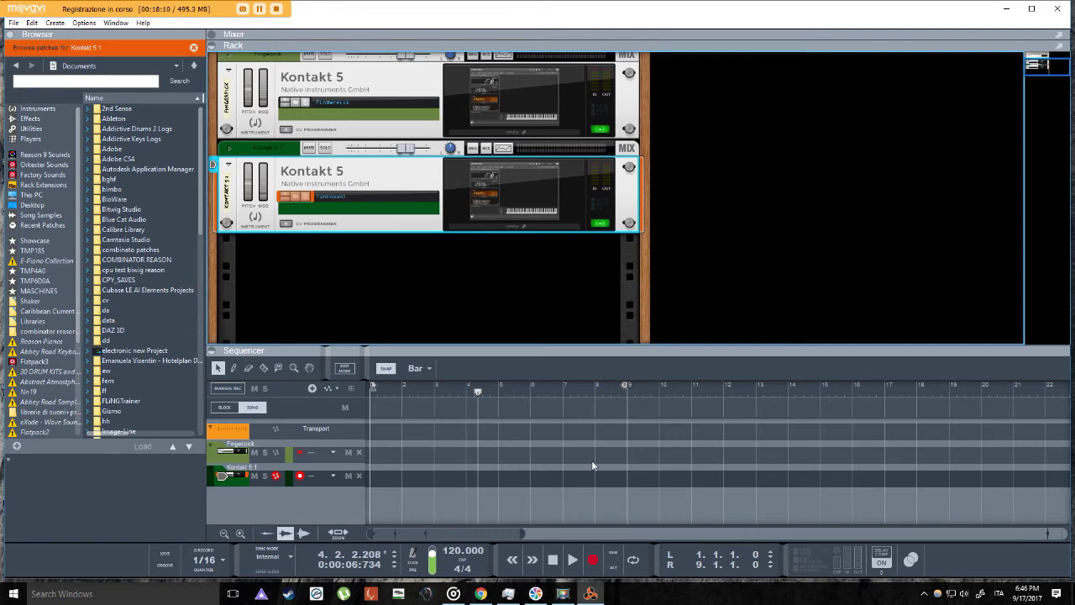
pyautogui.moveTo(575, 336); pyautogui.dragTo(521, 109)
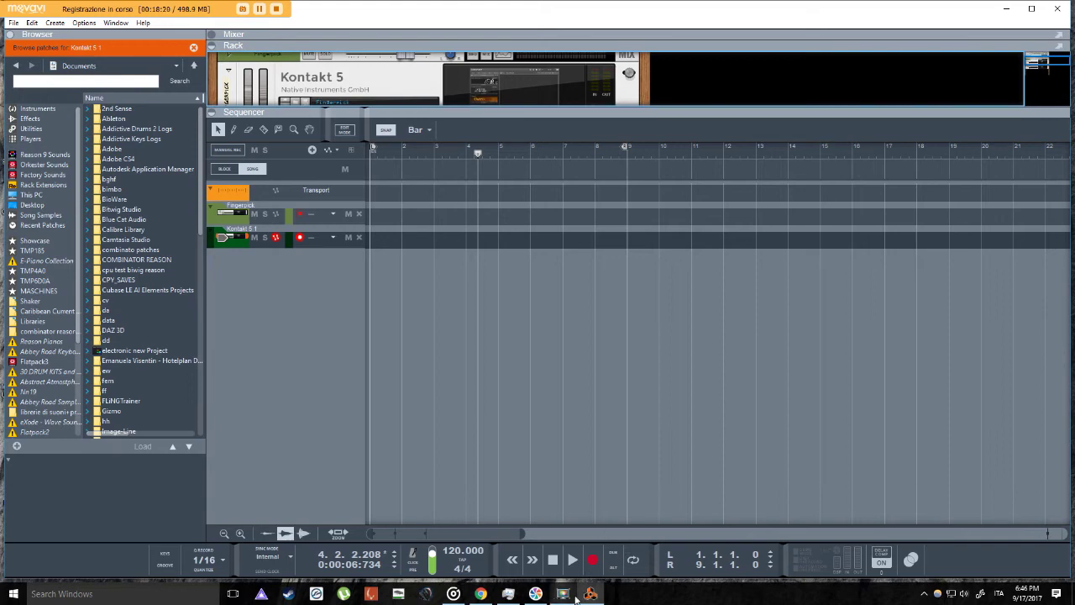
pyautogui.click(333, 296)
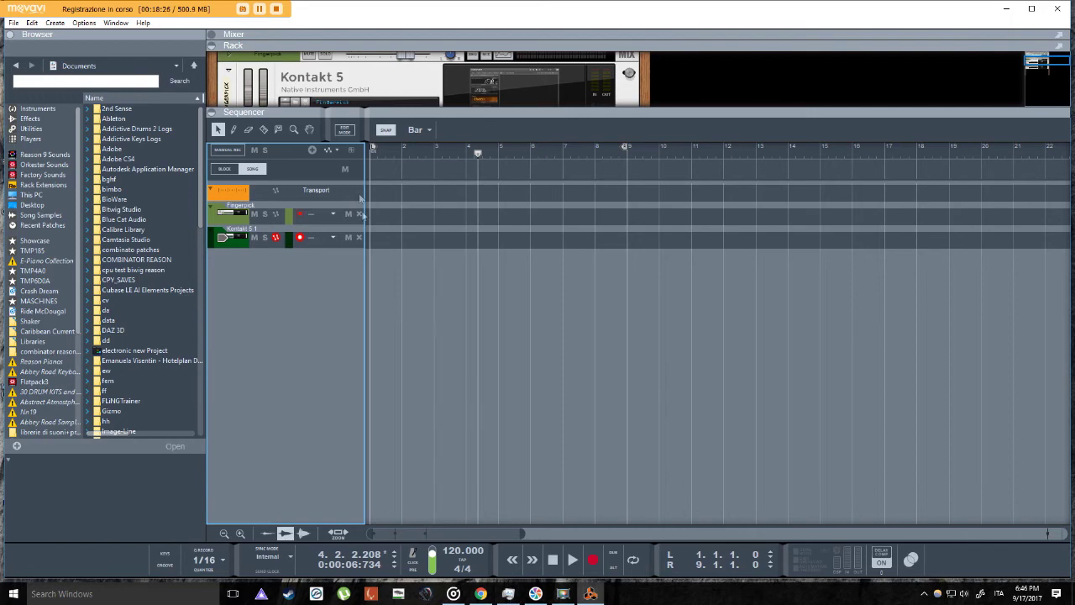
pyautogui.moveTo(445, 113); pyautogui.dragTo(482, 289)
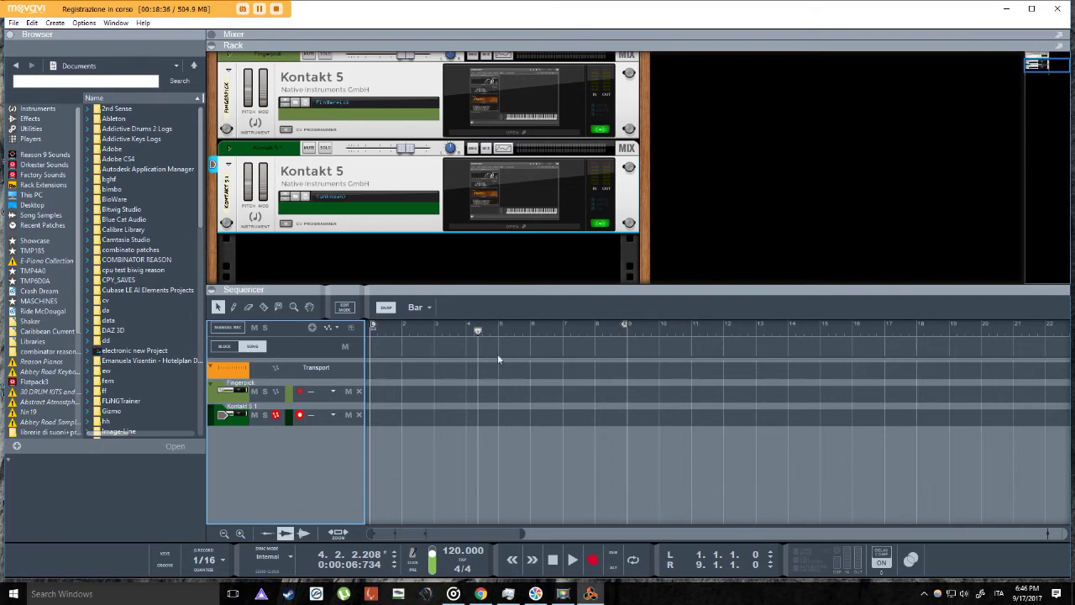
pyautogui.moveTo(508, 289); pyautogui.dragTo(513, 397)
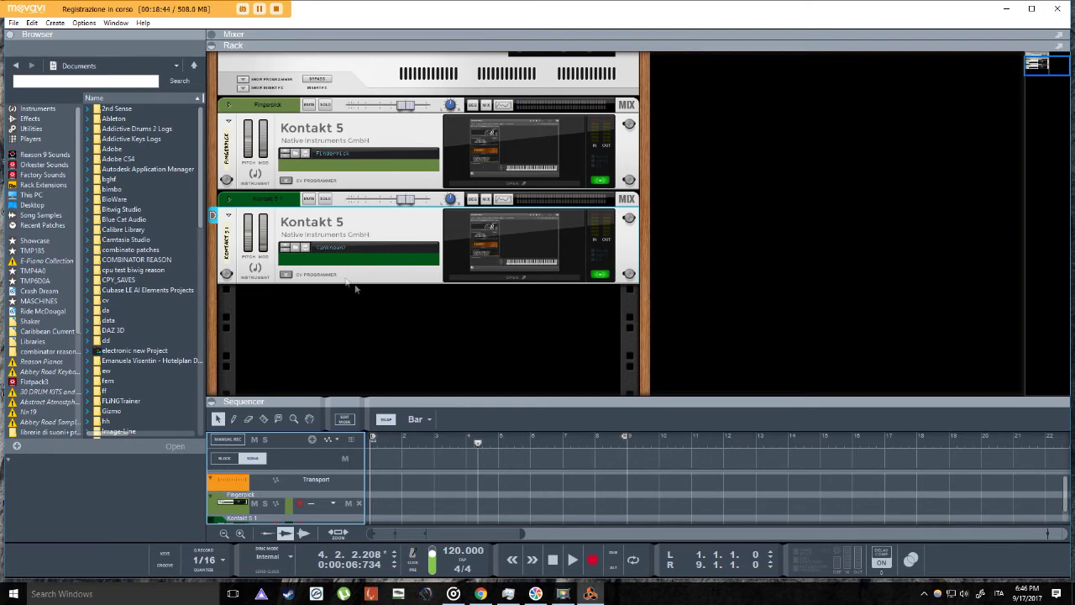
# Browse the instrument devices down to the Propellerhead Software section.
pyautogui.click(460, 329)
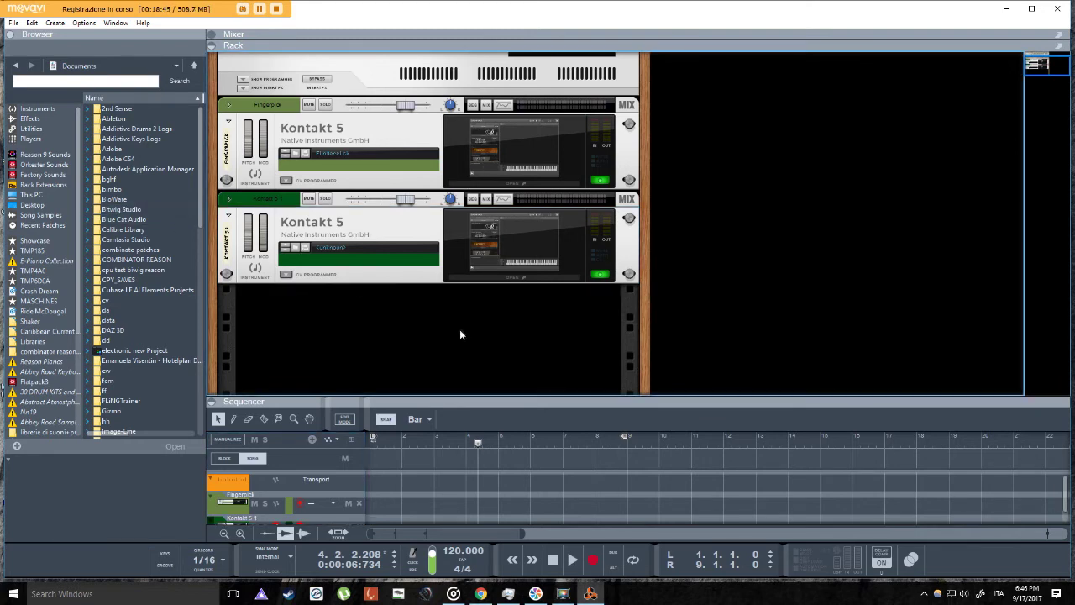
pyautogui.click(36, 109)
pyautogui.scroll(-2, 143, 298)
pyautogui.scroll(-3, 144, 298)
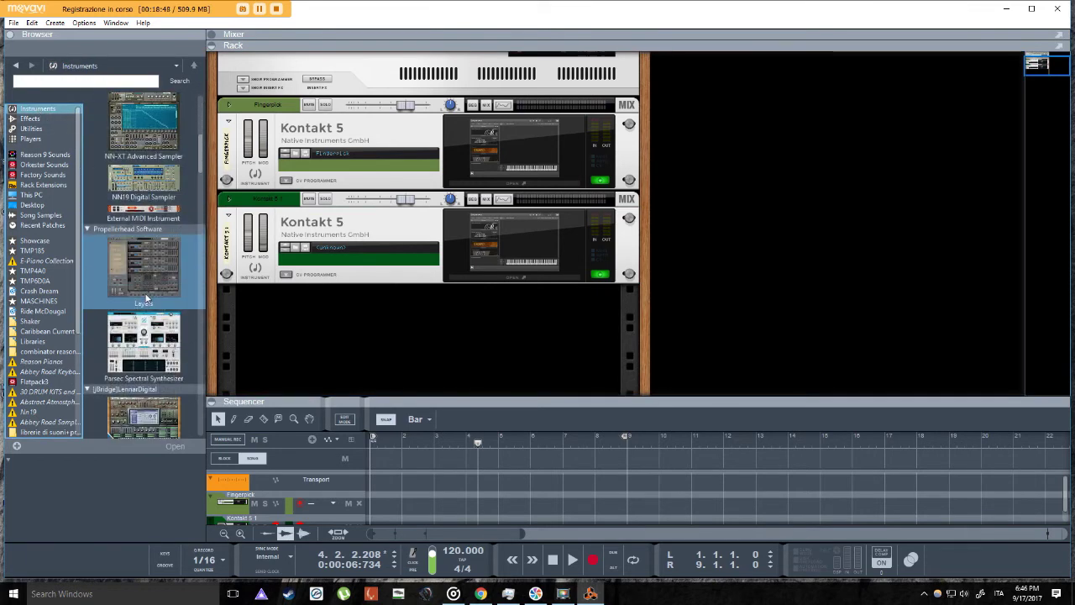
# Check the track list's context options below the two Kontakt tracks, and fold the sequencer away to show the full rack.
pyautogui.moveTo(671, 395); pyautogui.dragTo(670, 206)
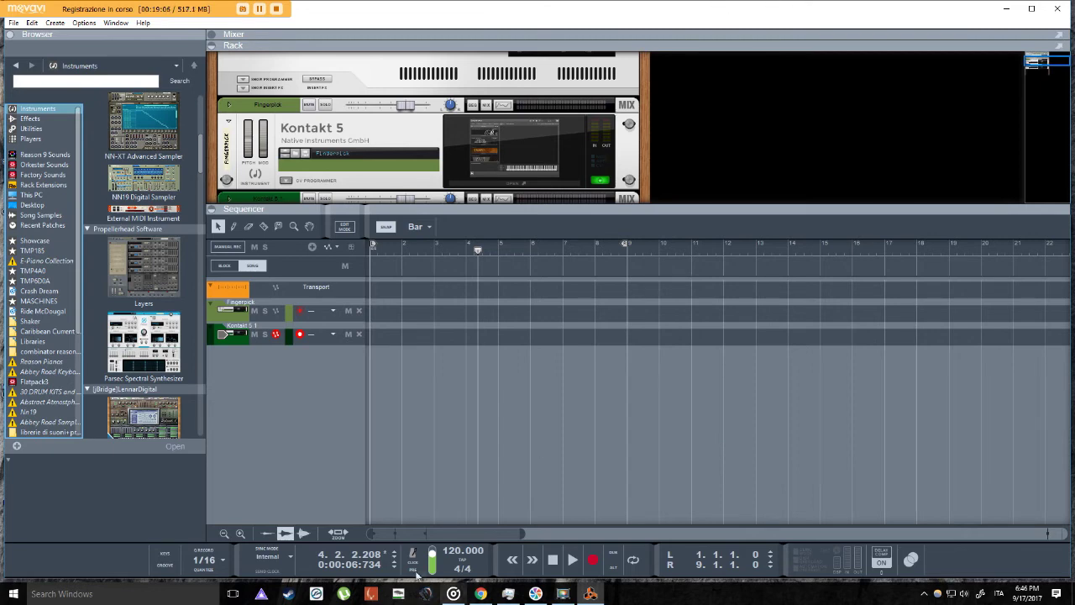
pyautogui.rightClick(278, 391)
pyautogui.click(250, 370)
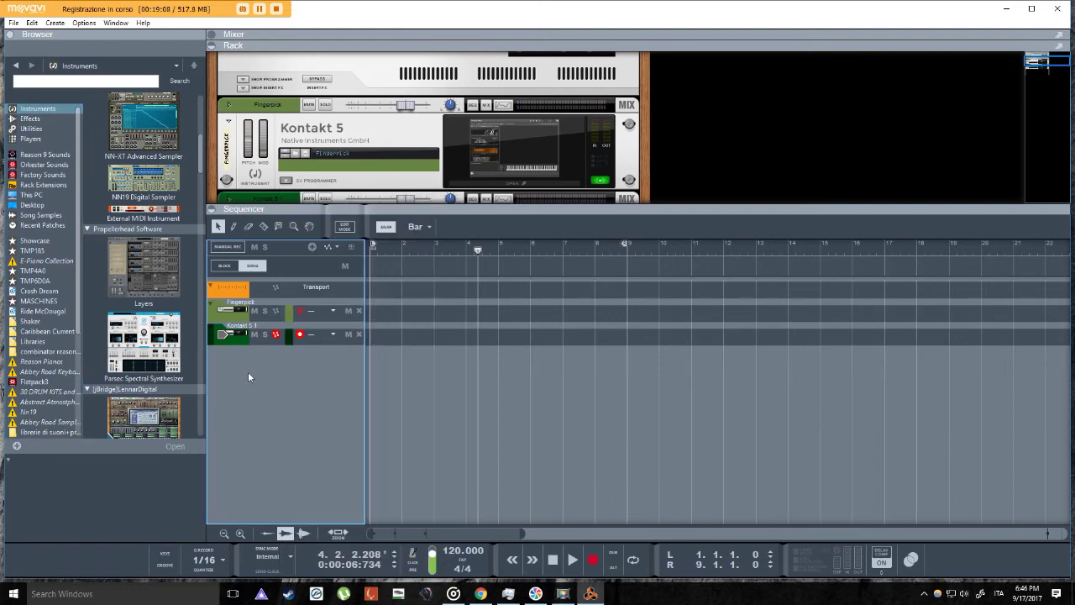
pyautogui.rightClick(248, 368)
pyautogui.click(227, 388)
pyautogui.click(460, 209)
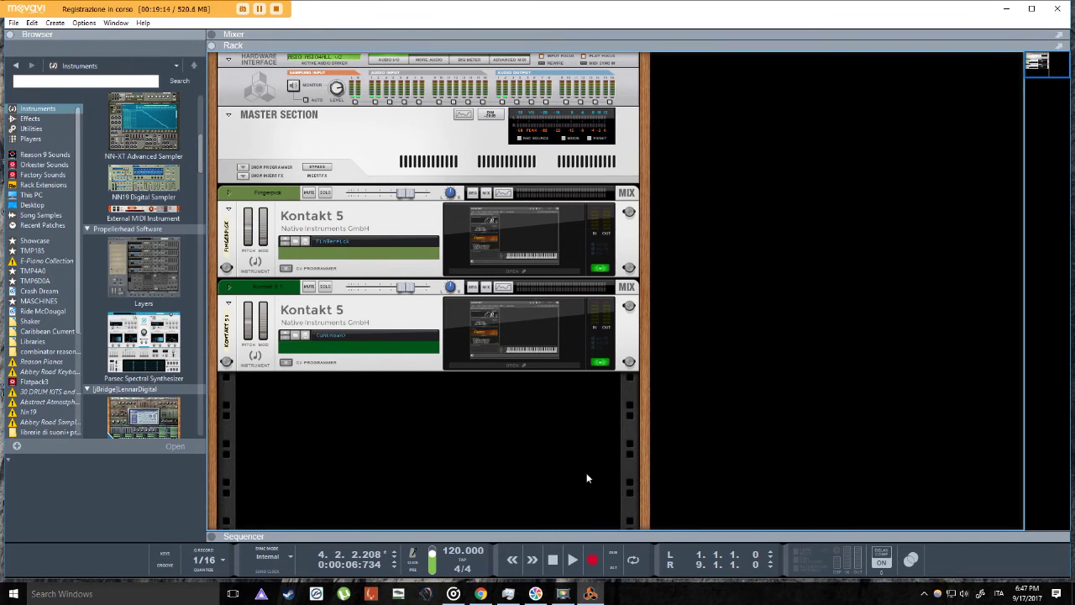
# Unfold the sequencer, enlarge it to show the two Kontakt tracks and return the song position to bar 1.
pyautogui.click(666, 536)
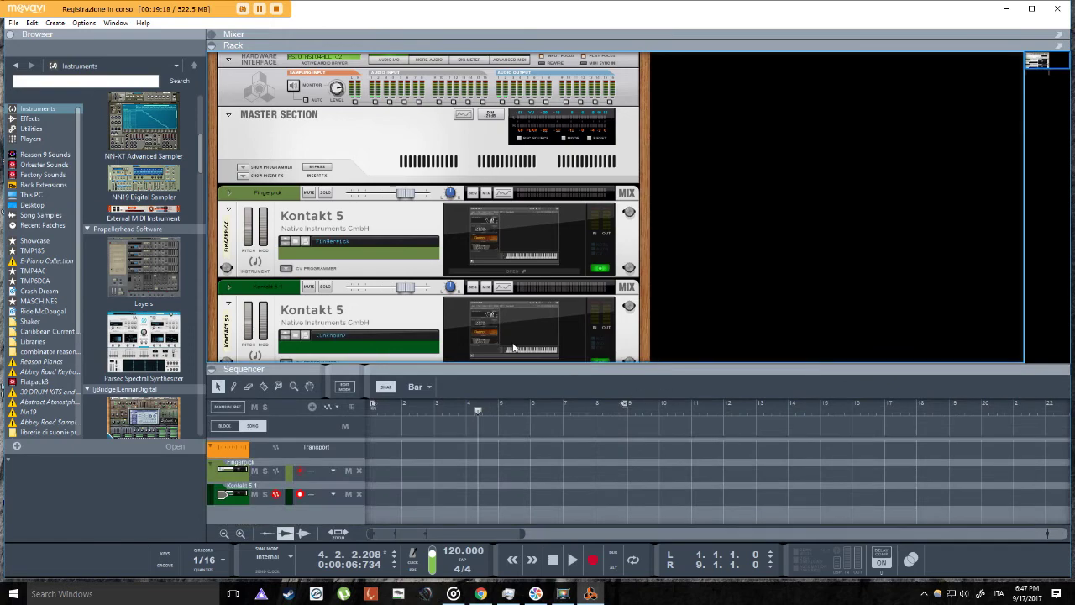
pyautogui.moveTo(527, 363); pyautogui.dragTo(527, 212)
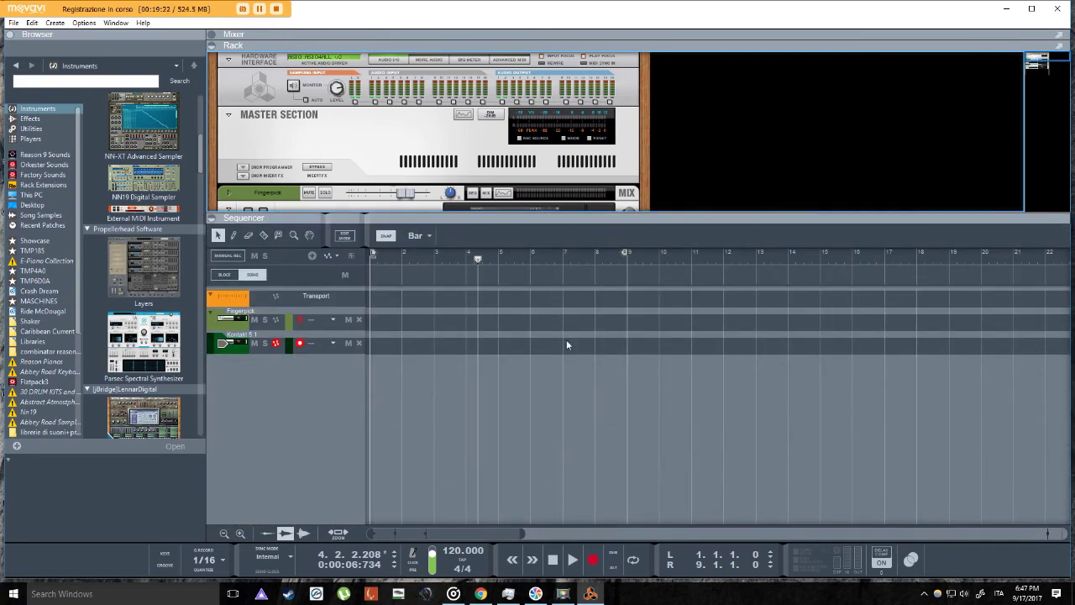
pyautogui.moveTo(477, 262); pyautogui.dragTo(370, 265)
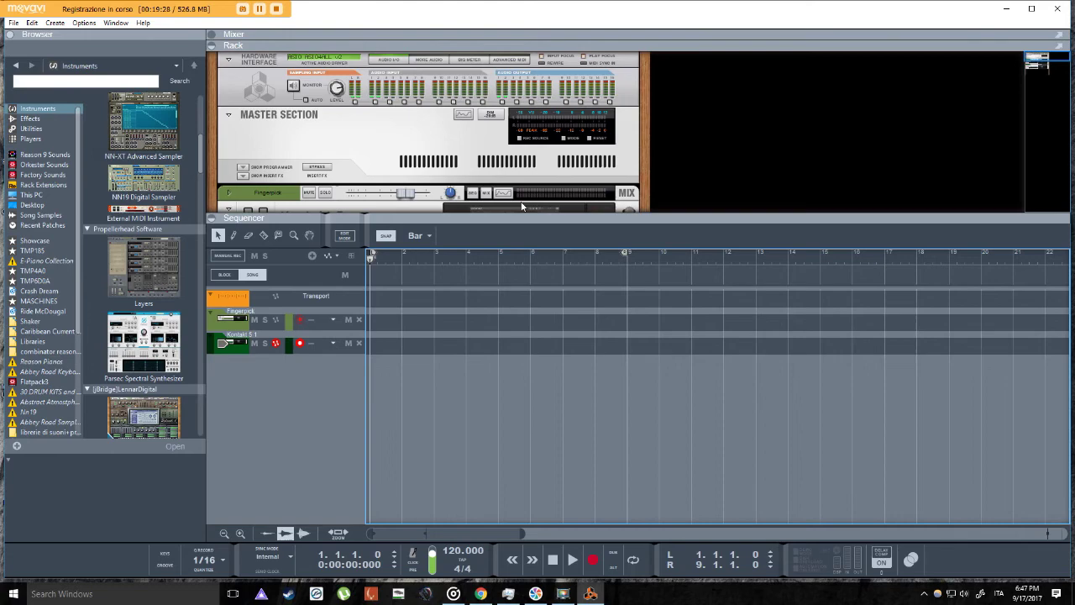
# Enlarge the rack above the sequencer and examine the Fingerpick Kontakt 5 and the empty Kontakt 5 below it.
pyautogui.moveTo(525, 222); pyautogui.dragTo(529, 411)
pyautogui.scroll(-1, 531, 356)
pyautogui.scroll(1, 473, 204)
pyautogui.scroll(-1, 473, 204)
pyautogui.scroll(1, 504, 214)
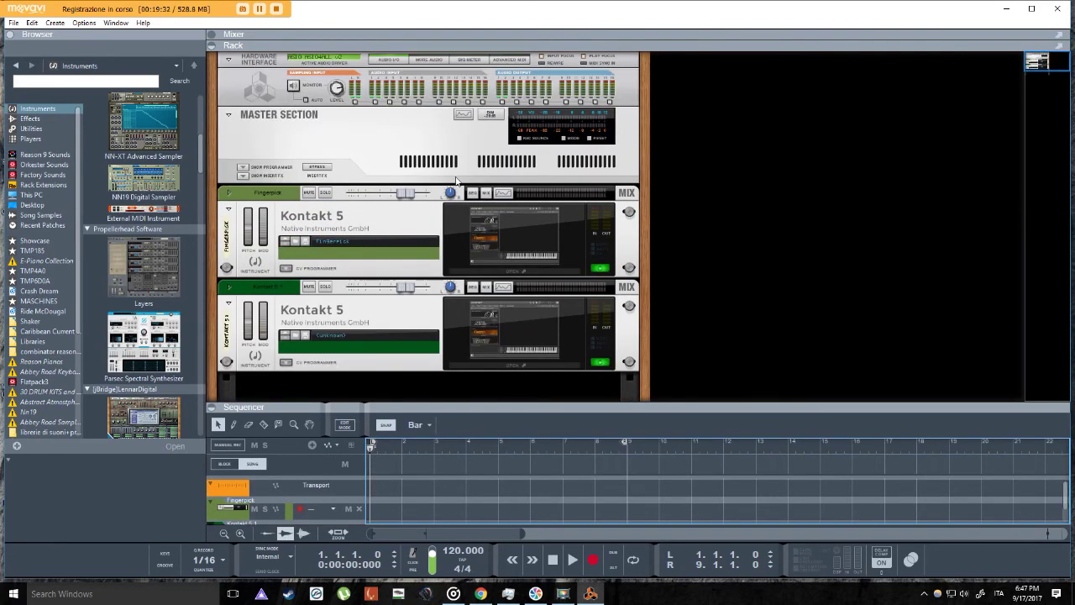
pyautogui.scroll(-1, 534, 224)
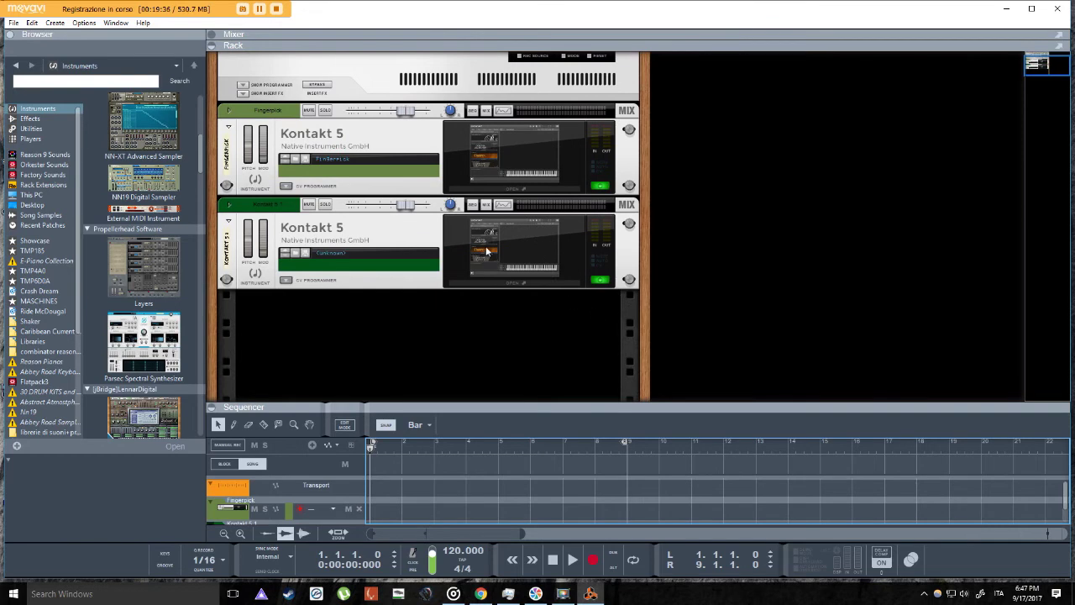
# Show the full mixer, start playback and examine the two Kontakt channel strips from faders up to dynamics.
pyautogui.moveTo(493, 406); pyautogui.dragTo(541, 216)
pyautogui.press('F5')
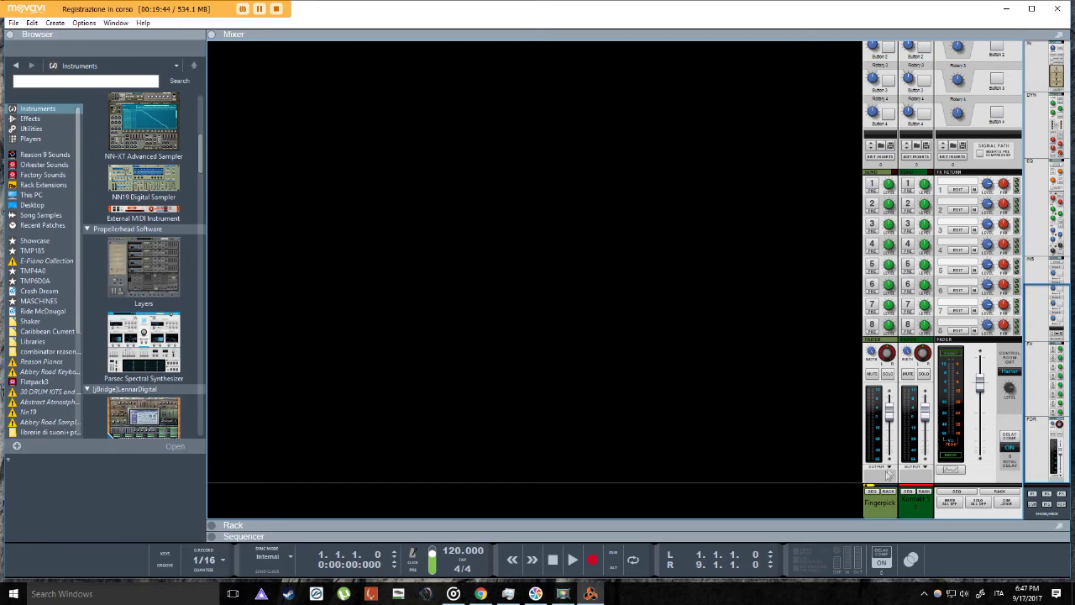
pyautogui.press('space')
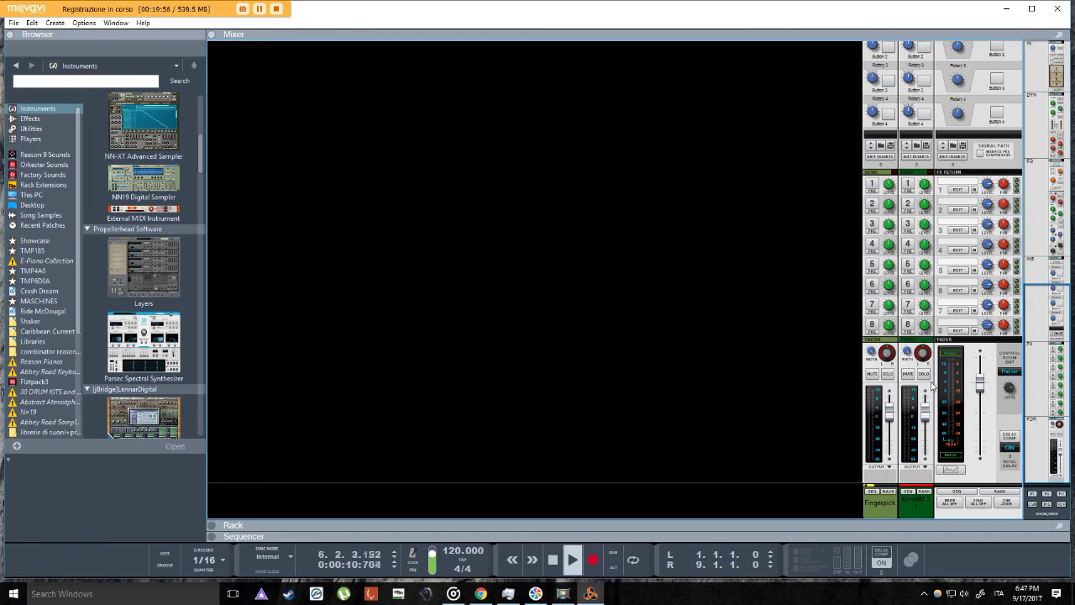
pyautogui.scroll(5, 931, 384)
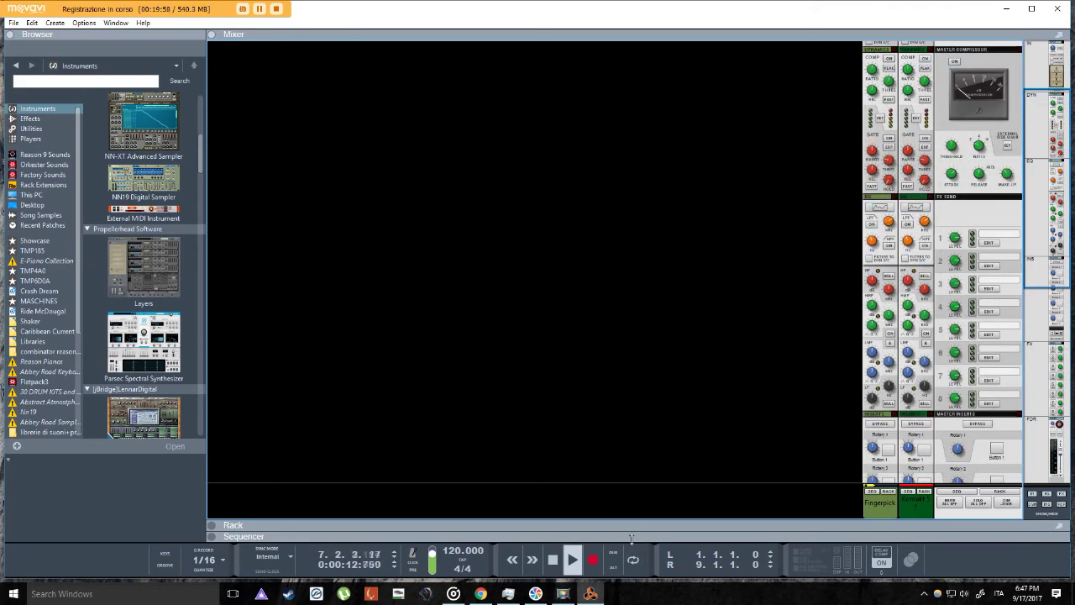
# Arrange the workspace so a small mixer strip, the rack and a large sequencer are shown together.
pyautogui.moveTo(638, 524); pyautogui.dragTo(595, 111)
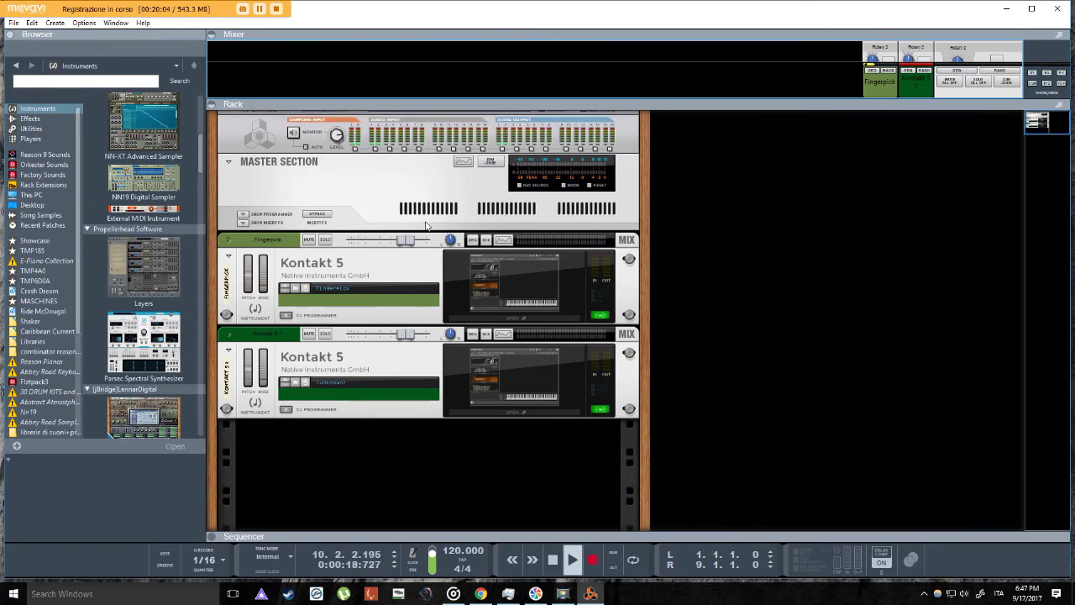
pyautogui.scroll(-1, 659, 326)
pyautogui.moveTo(341, 535); pyautogui.dragTo(281, 227)
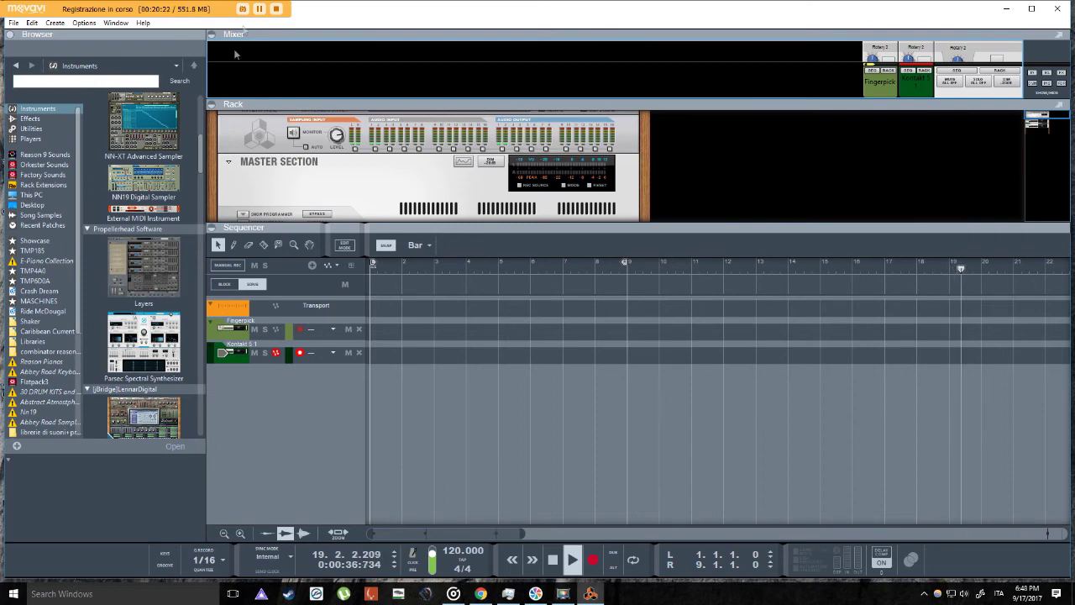
pyautogui.moveTo(384, 226)
pyautogui.mouseDown()
pyautogui.moveTo(383, 246)
pyautogui.moveTo(381, 230)
pyautogui.mouseUp()
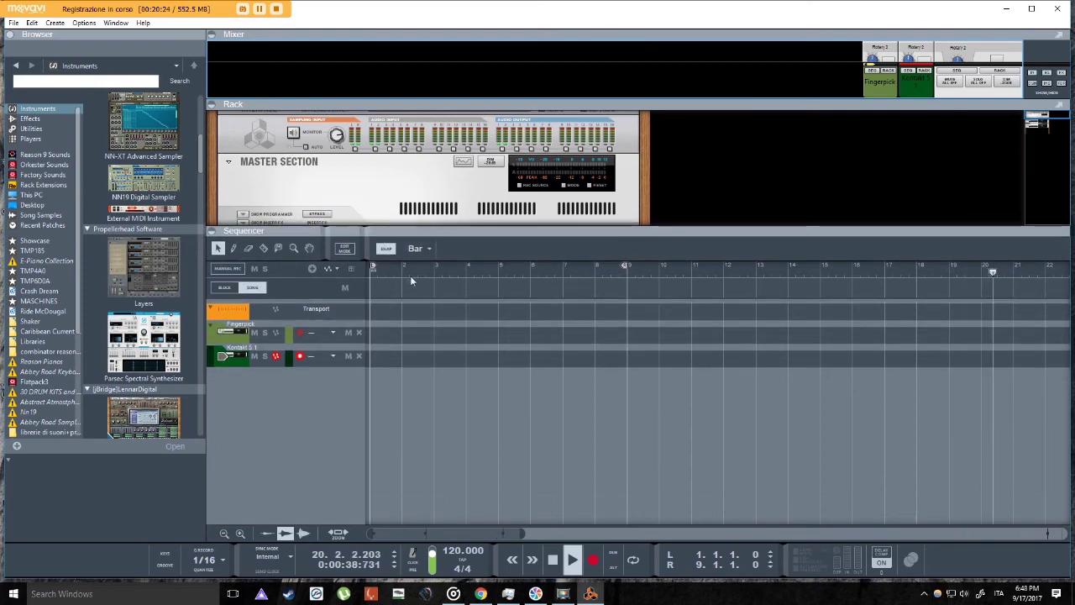
# Enlarge the rack between mixer and sequencer and look over both Kontakt 5 devices during playback.
pyautogui.moveTo(455, 227); pyautogui.dragTo(460, 288)
pyautogui.scroll(-3, 418, 250)
pyautogui.scroll(-2, 417, 243)
pyautogui.scroll(2, 424, 237)
pyautogui.scroll(-2, 432, 232)
pyautogui.scroll(2, 431, 225)
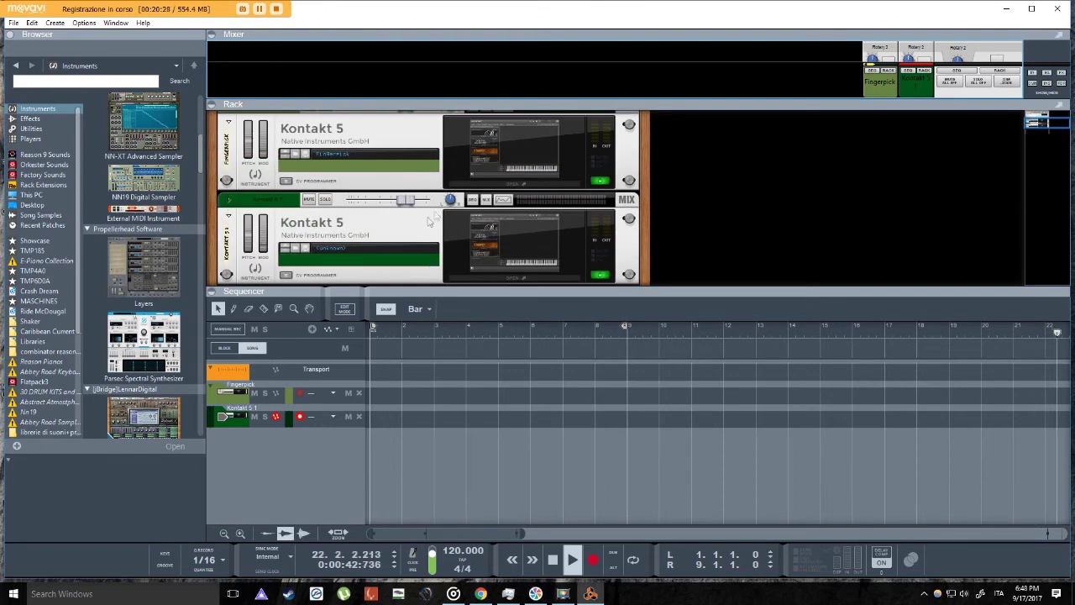
pyautogui.scroll(-2, 430, 220)
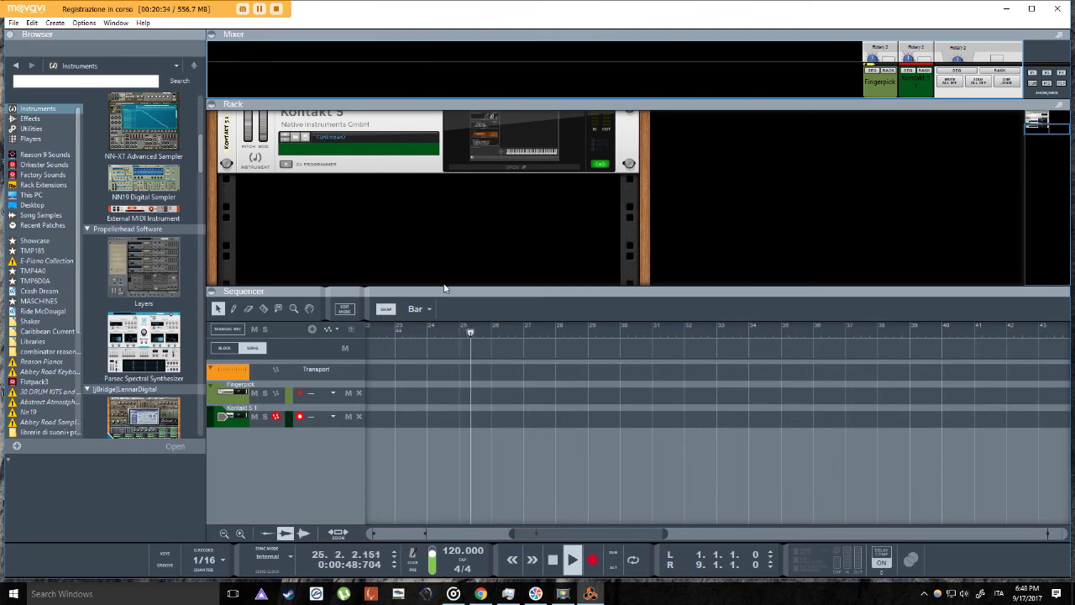
pyautogui.moveTo(597, 292); pyautogui.dragTo(599, 402)
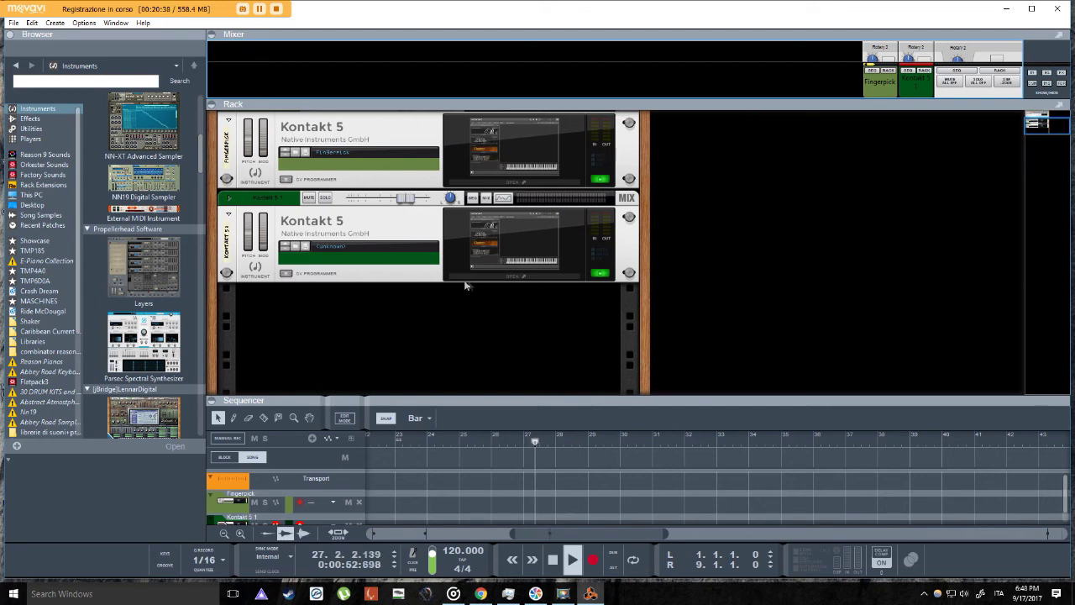
# Compare the two Kontakt 5 rack devices with their separate sequencer tracks by resizing the two areas in turn.
pyautogui.click(396, 232)
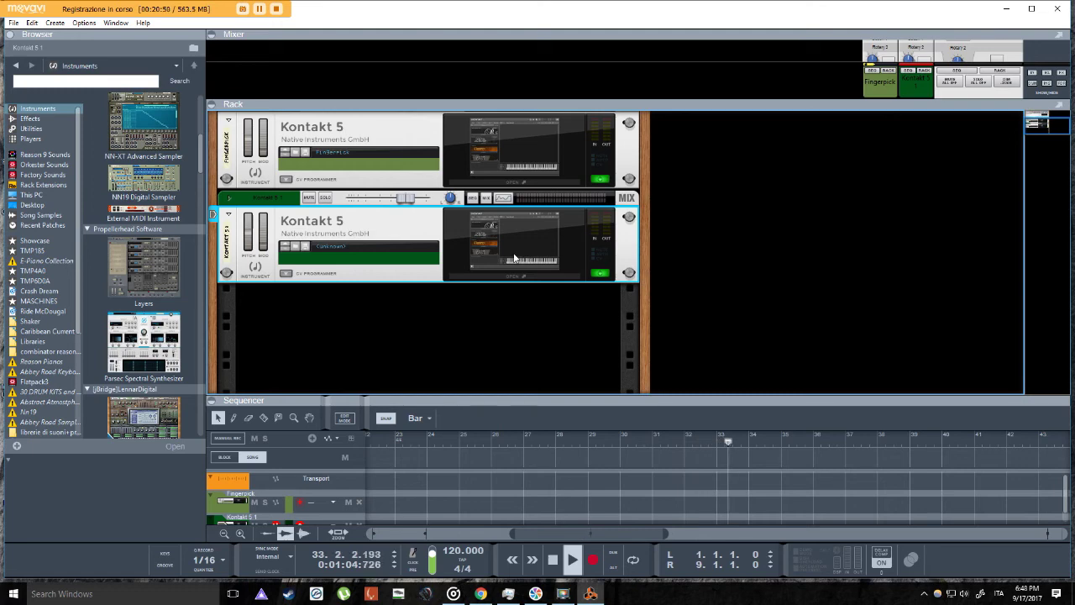
pyautogui.click(568, 397)
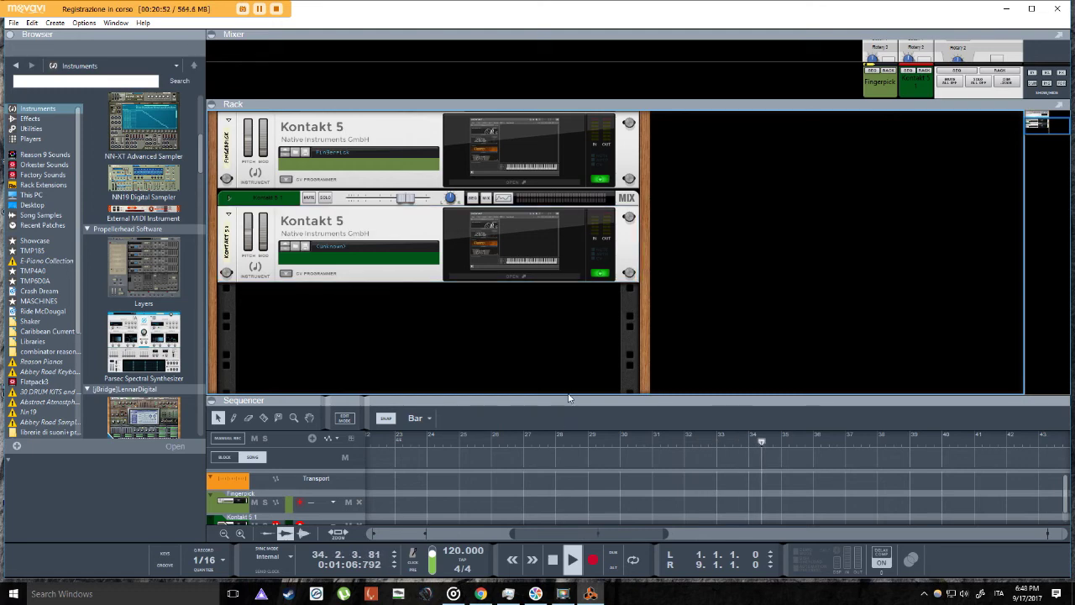
pyautogui.moveTo(569, 397); pyautogui.dragTo(515, 174)
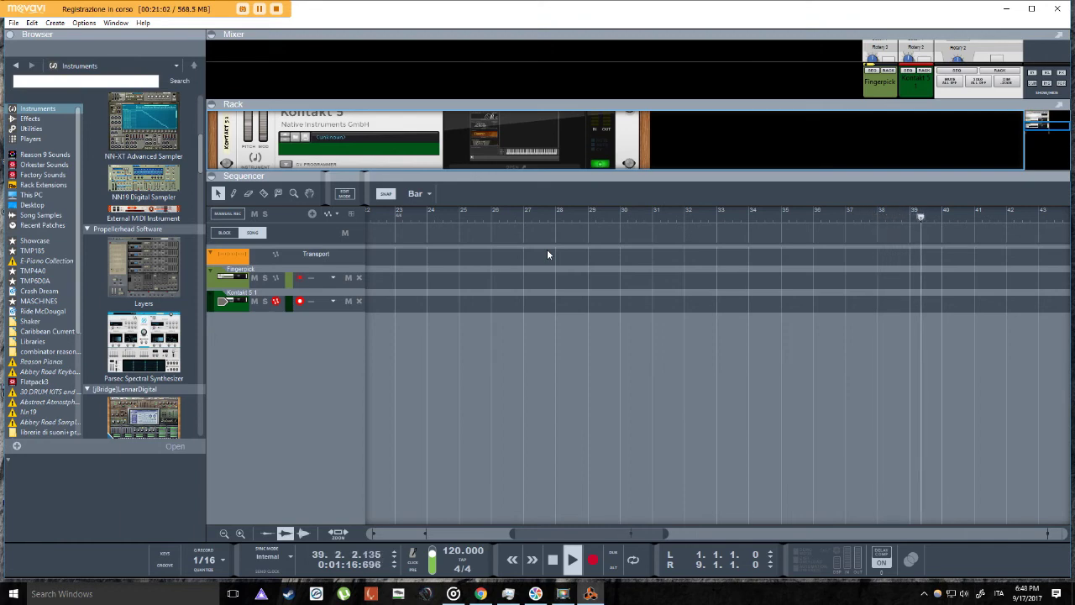
pyautogui.moveTo(529, 178); pyautogui.dragTo(543, 367)
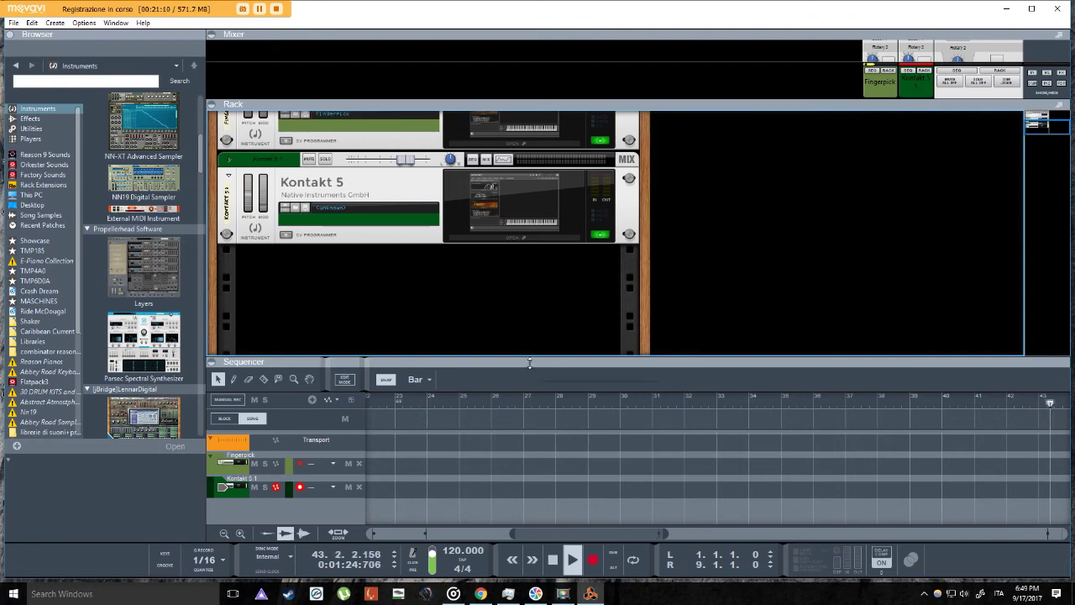
pyautogui.moveTo(529, 363); pyautogui.dragTo(531, 326)
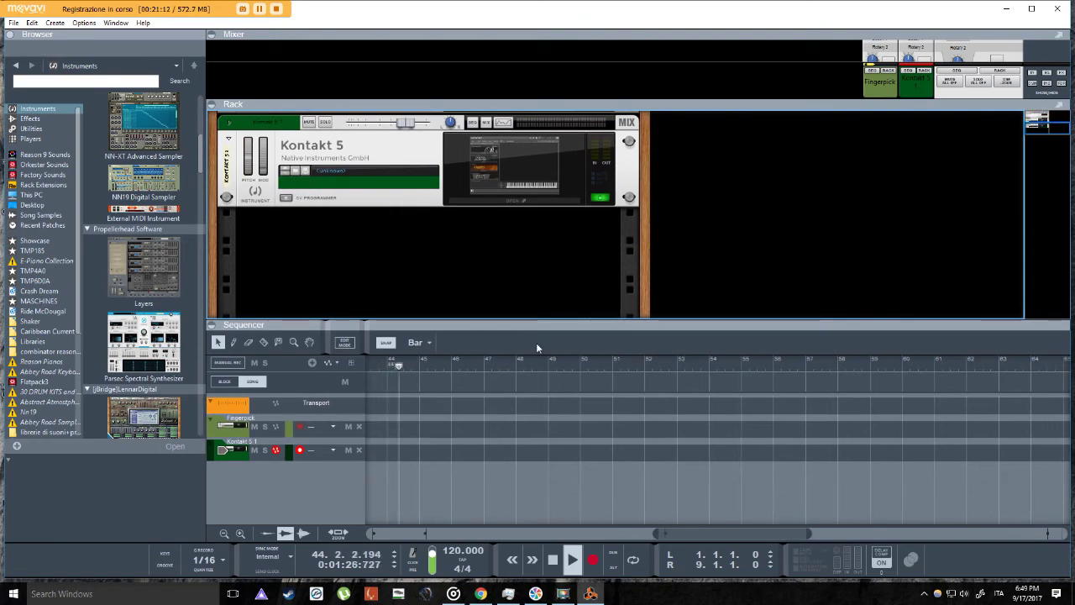
pyautogui.moveTo(535, 325); pyautogui.dragTo(534, 433)
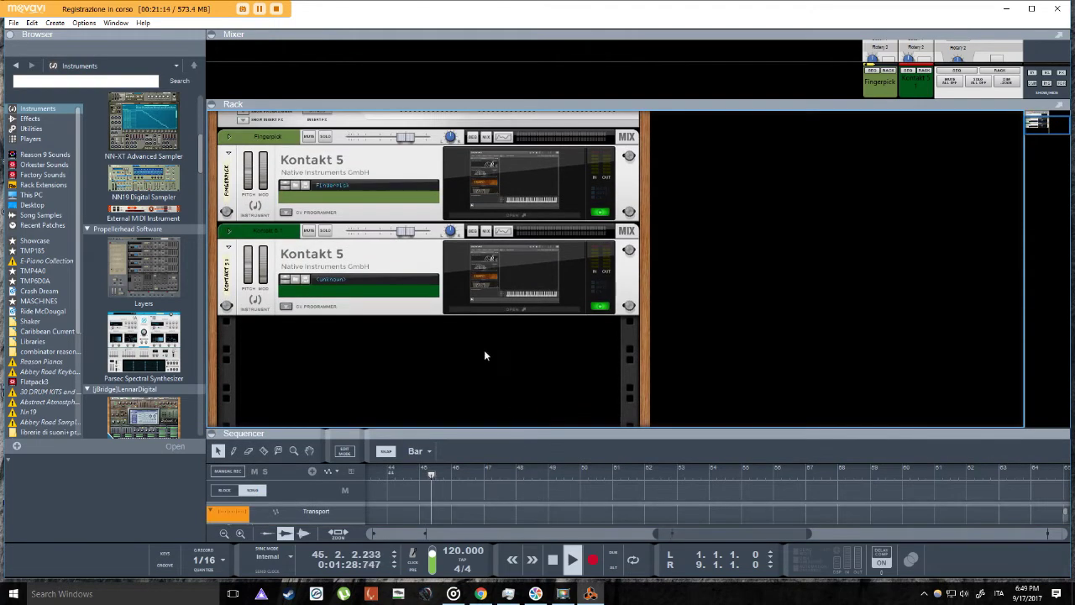
pyautogui.scroll(3, 358, 332)
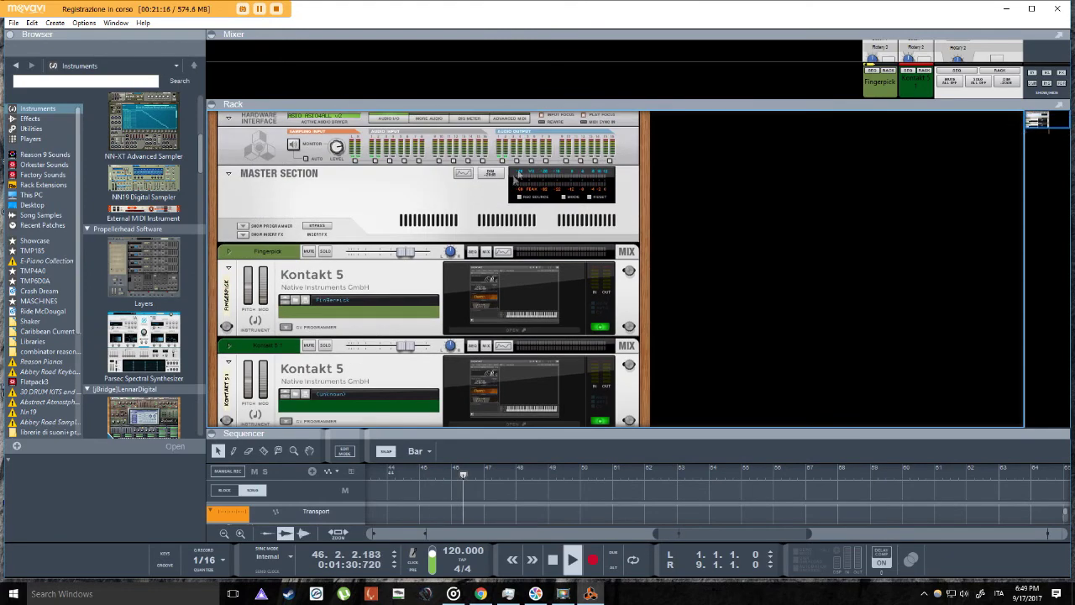
pyautogui.scroll(-3, 664, 323)
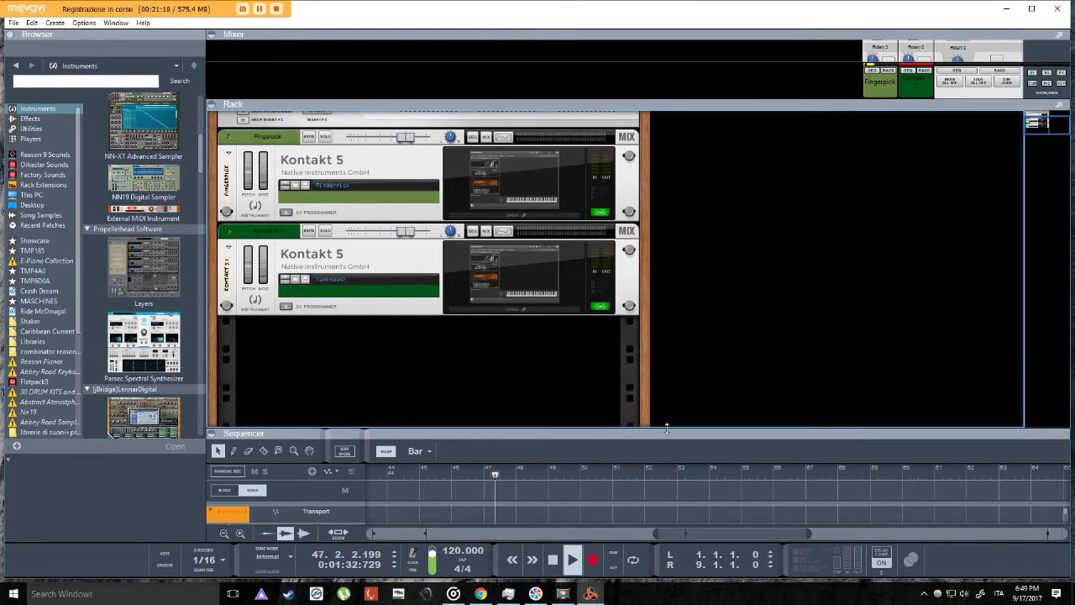
pyautogui.moveTo(666, 428); pyautogui.dragTo(667, 225)
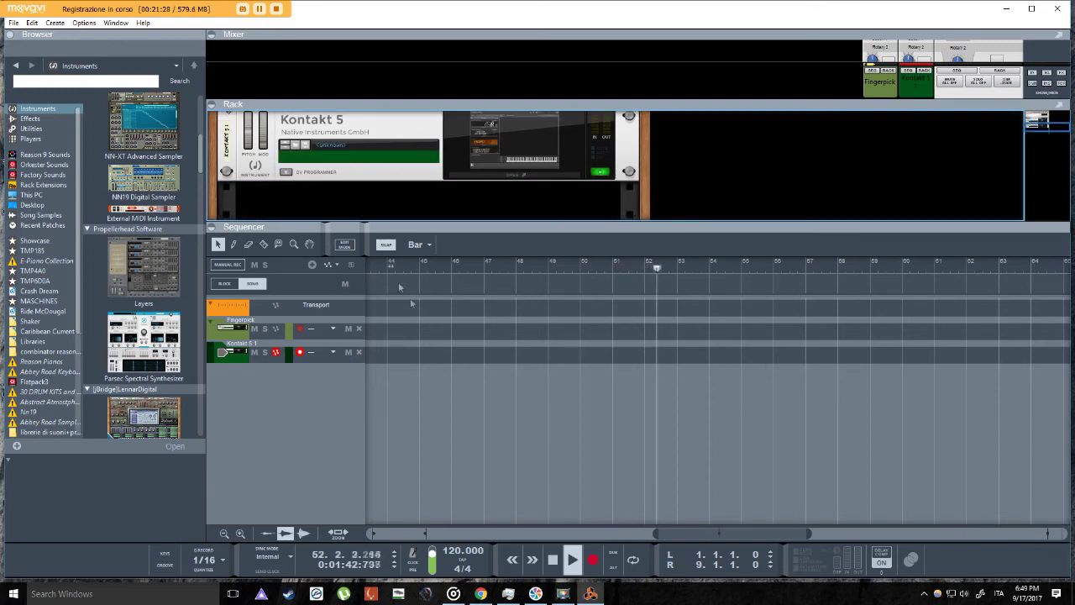
# Stop playback and enlarge the rack until both Kontakt 5 devices are in view.
pyautogui.press('space')
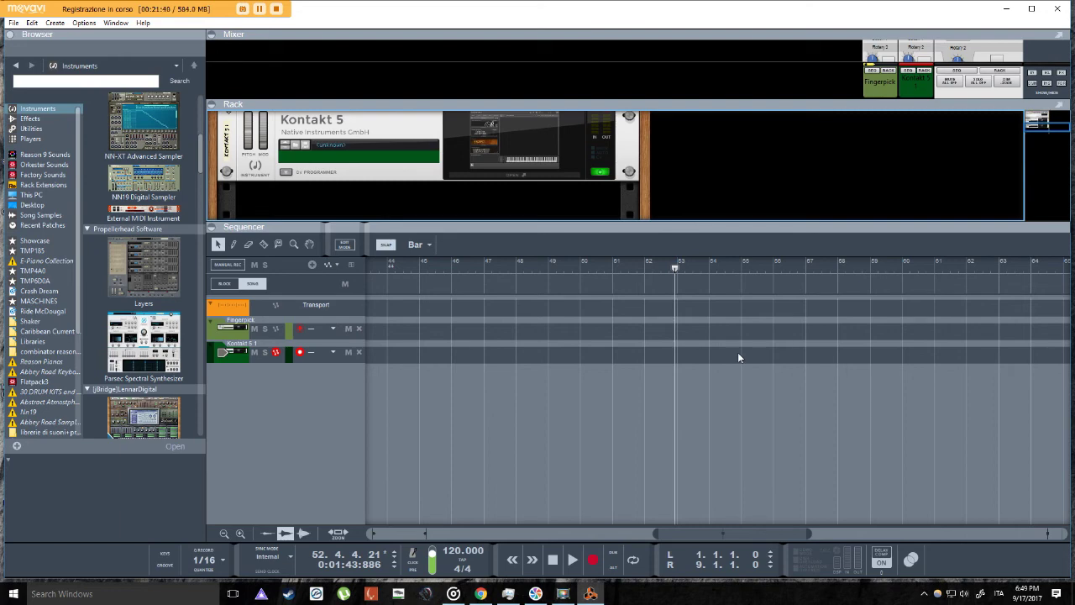
pyautogui.scroll(-1, 701, 175)
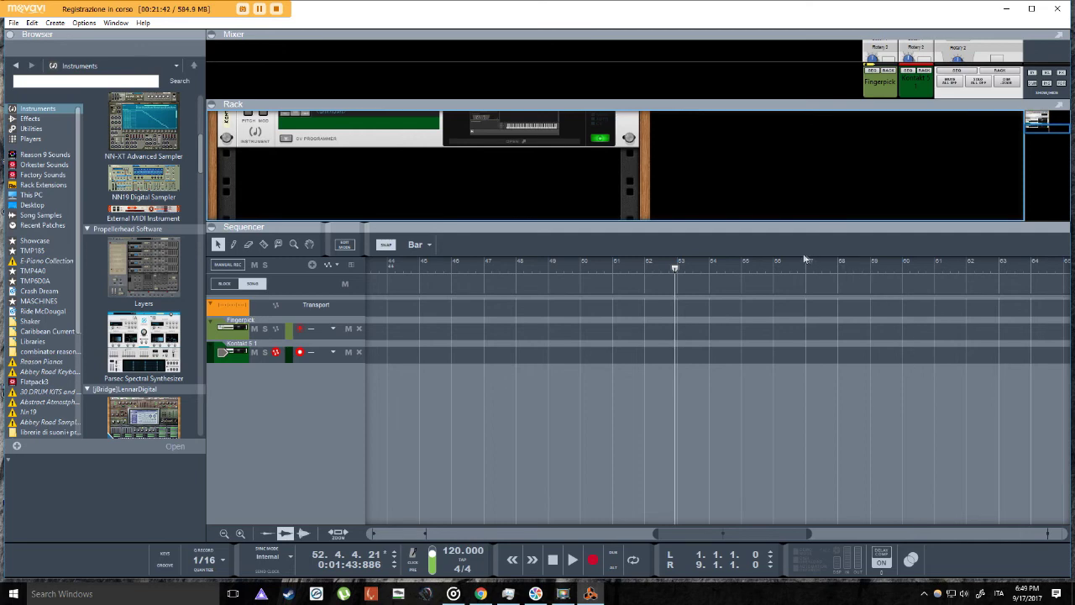
pyautogui.moveTo(787, 227); pyautogui.dragTo(818, 399)
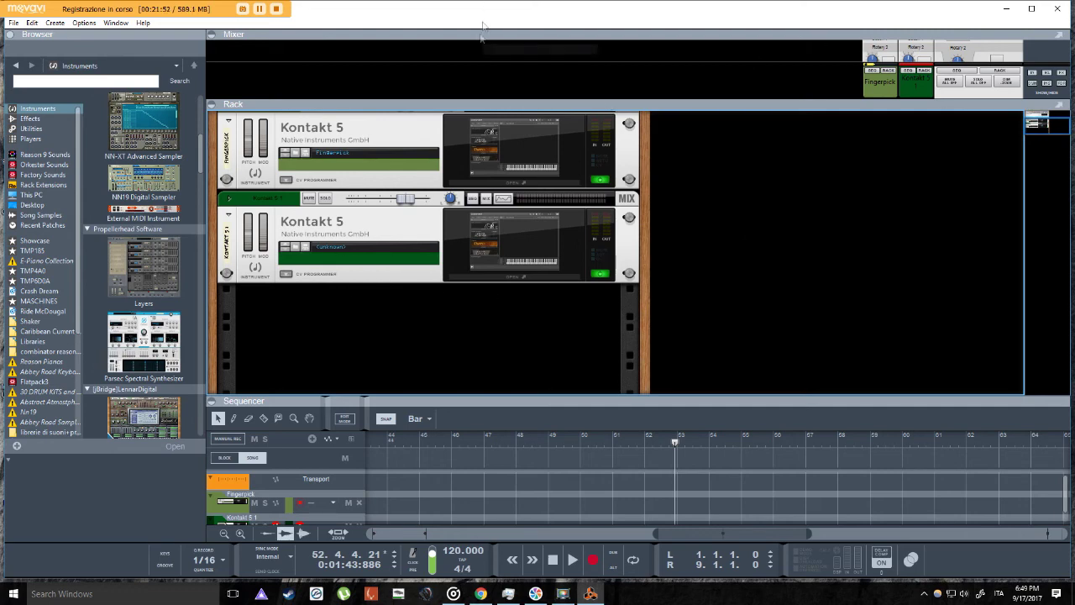
# Fill the workspace with the sequencer and move the song position to bar 49.
pyautogui.moveTo(540, 396); pyautogui.dragTo(524, 48)
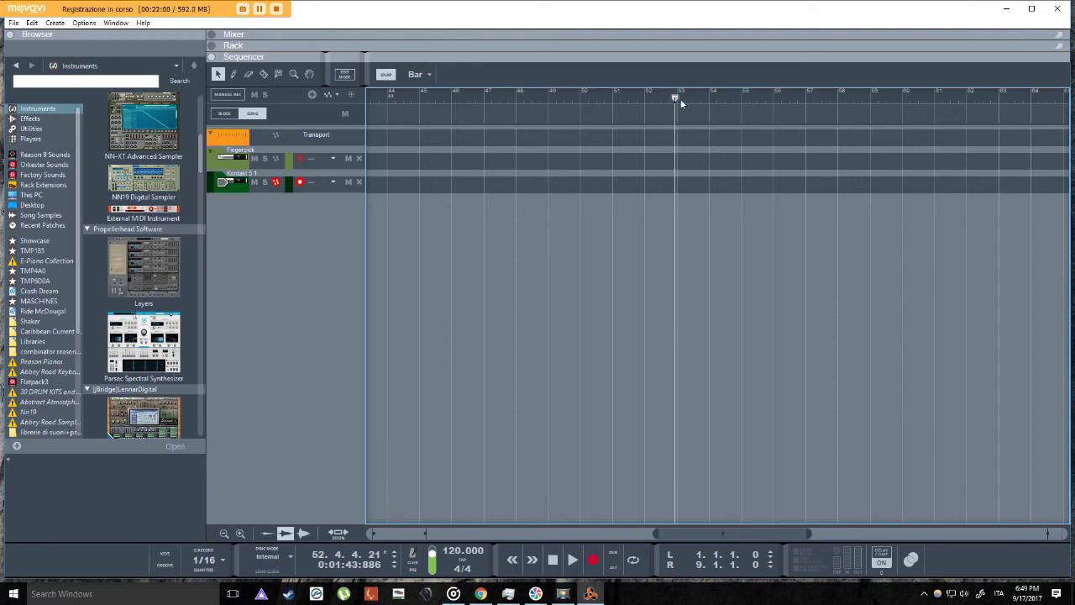
pyautogui.moveTo(675, 97)
pyautogui.mouseDown()
pyautogui.moveTo(387, 97)
pyautogui.moveTo(417, 111)
pyautogui.mouseUp()
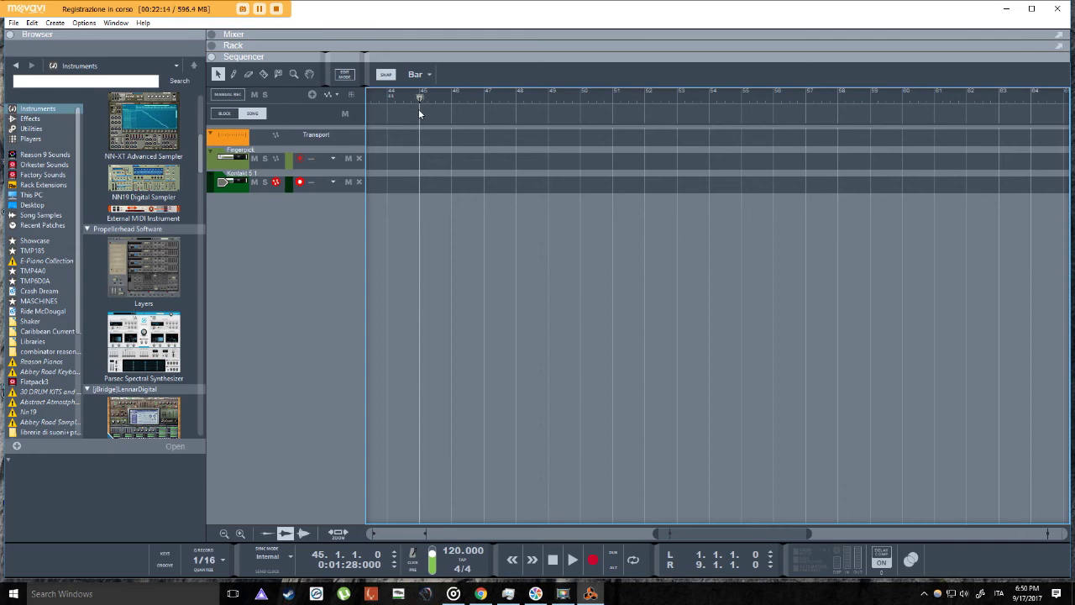
pyautogui.moveTo(419, 111); pyautogui.dragTo(552, 127)
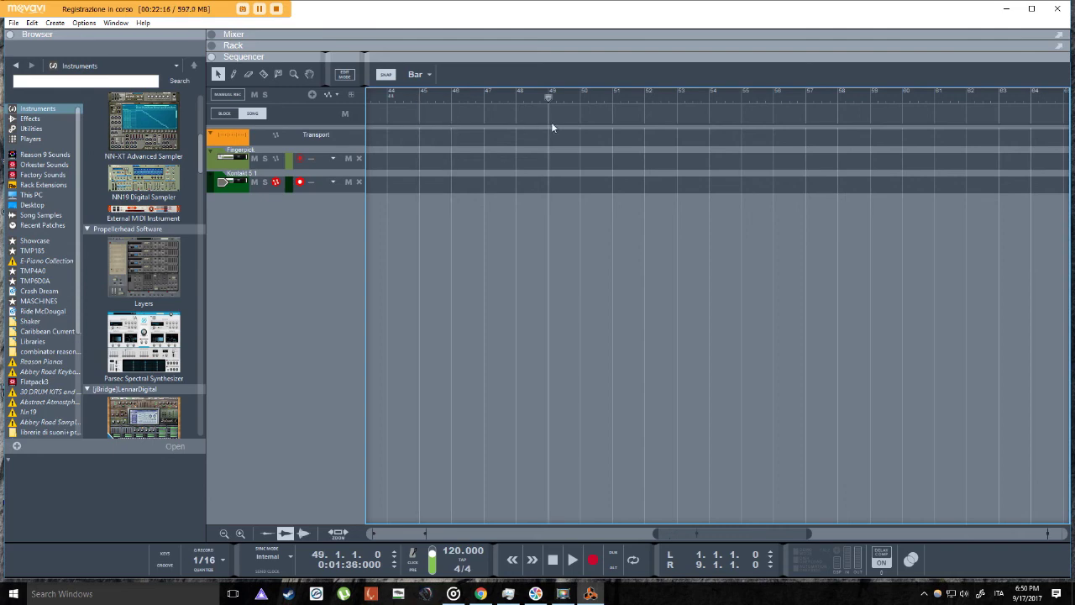
# Reopen the rack above the sequencer, inspect it from the master section to both Kontakt devices, and enlarge it.
pyautogui.moveTo(570, 60); pyautogui.dragTo(588, 365)
pyautogui.scroll(3, 632, 181)
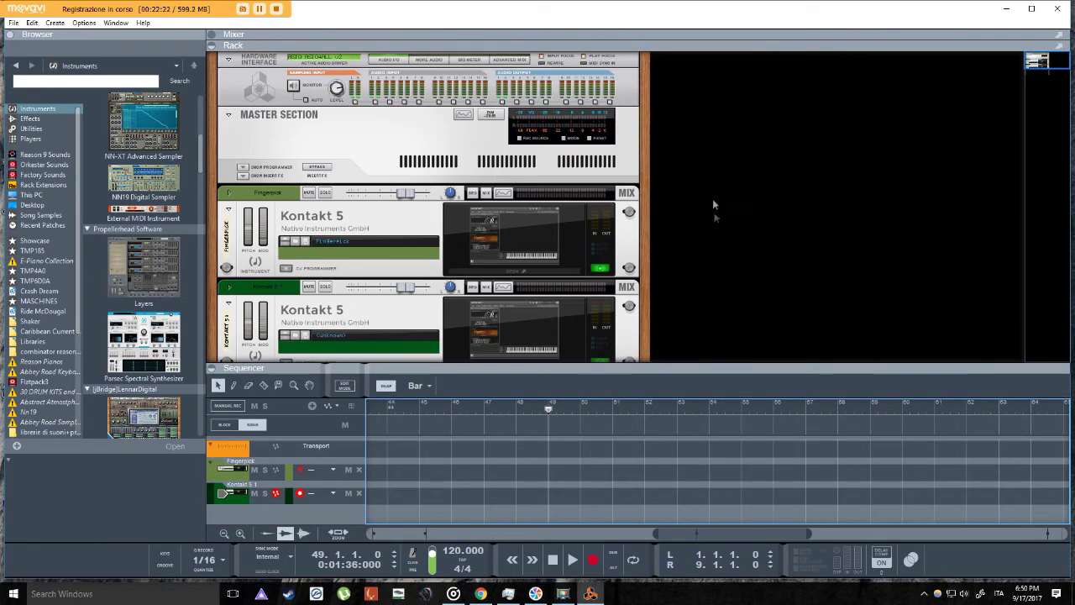
pyautogui.scroll(-3, 712, 198)
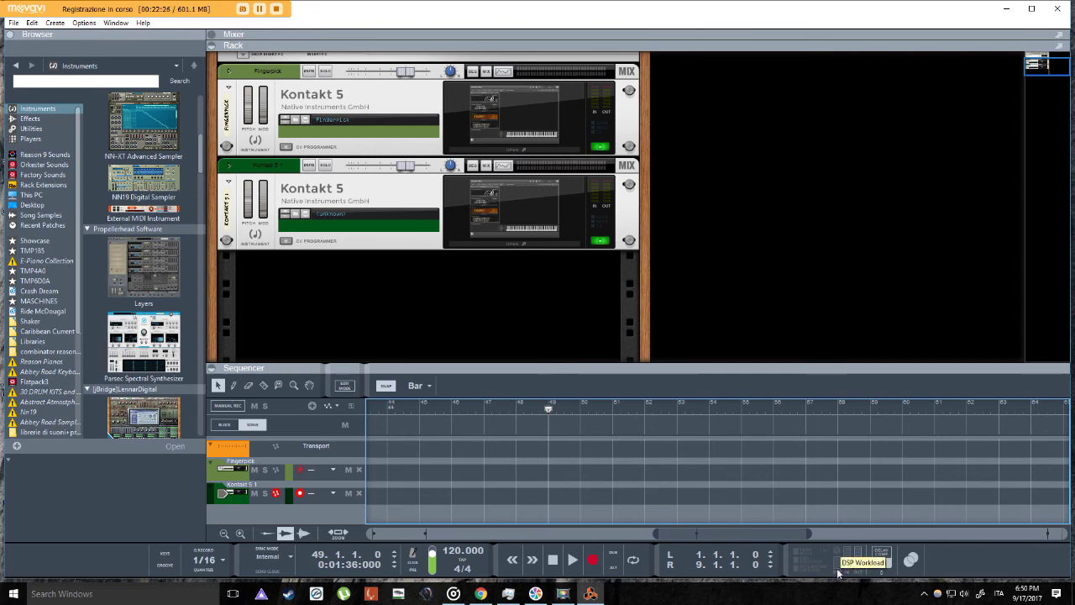
pyautogui.moveTo(671, 363); pyautogui.dragTo(672, 428)
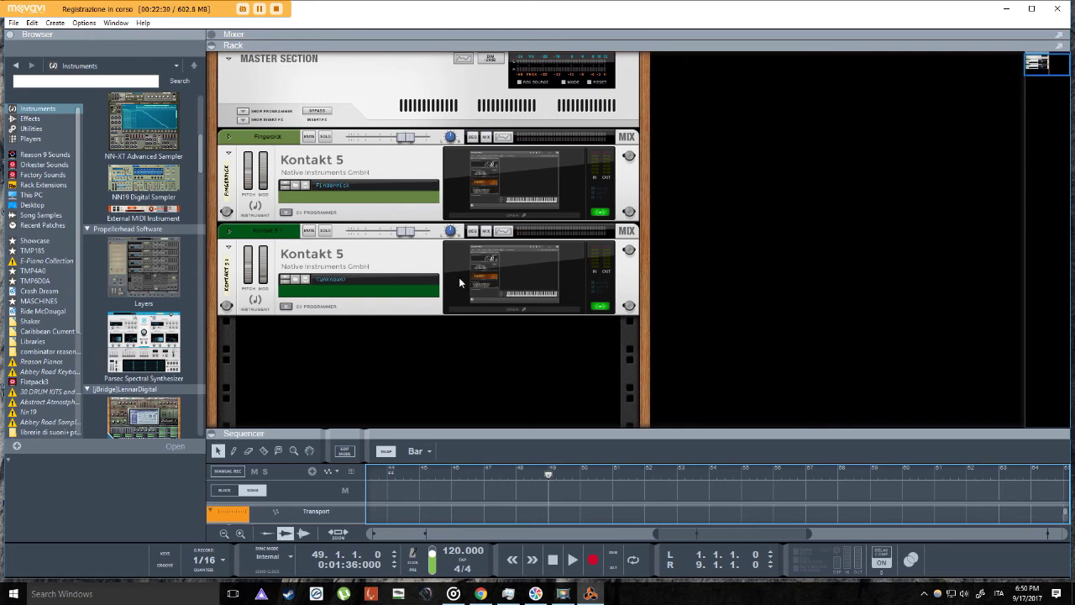
# Look through the browser's instrument list, from the built-in synthesizers and samplers to the third-party VST instruments.
pyautogui.scroll(-2, 143, 252)
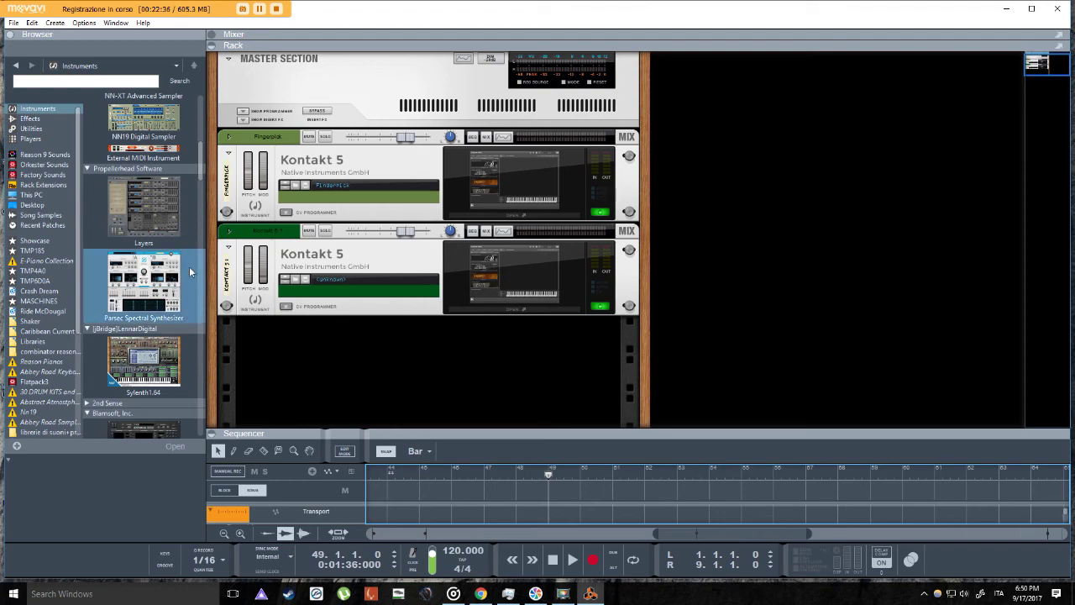
pyautogui.scroll(1, 193, 271)
pyautogui.click(147, 113)
pyautogui.scroll(3, 193, 199)
pyautogui.scroll(5, 193, 198)
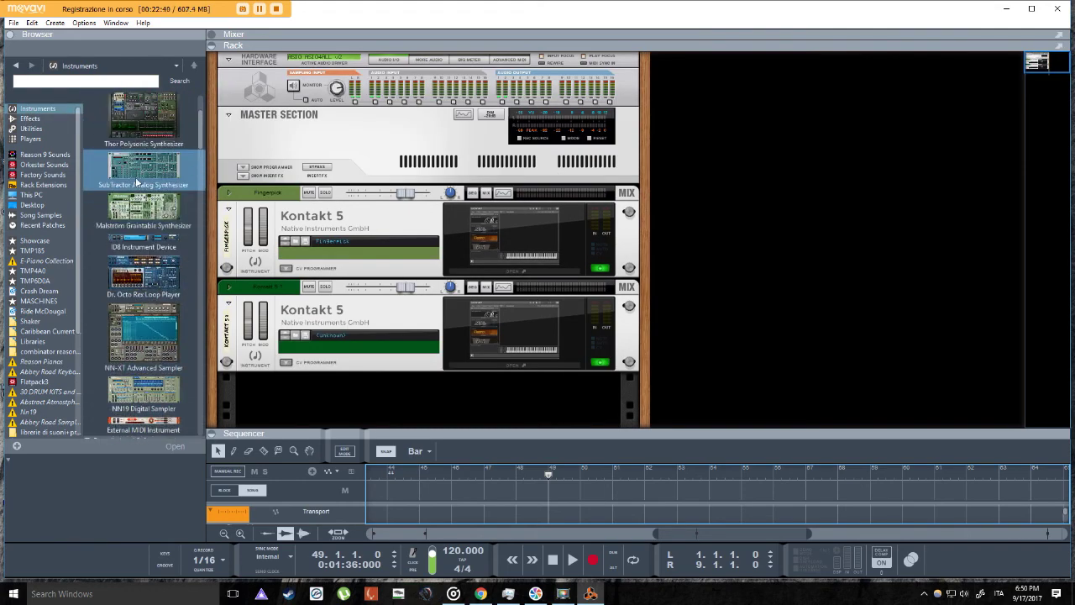
pyautogui.scroll(-4, 168, 188)
pyautogui.scroll(-5, 154, 206)
pyautogui.scroll(-7, 147, 213)
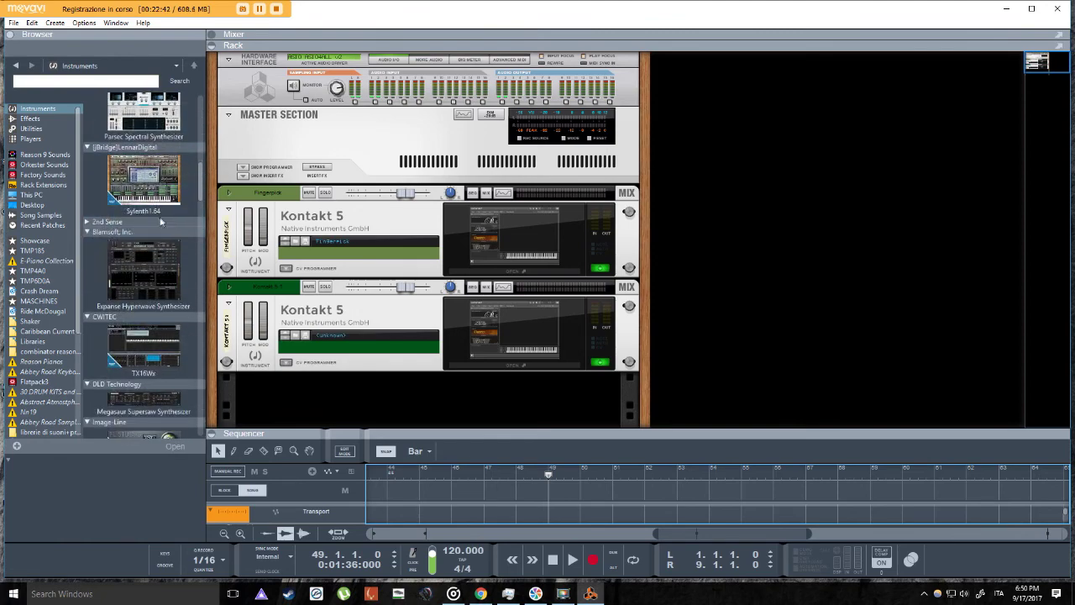
pyautogui.scroll(-2, 956, 240)
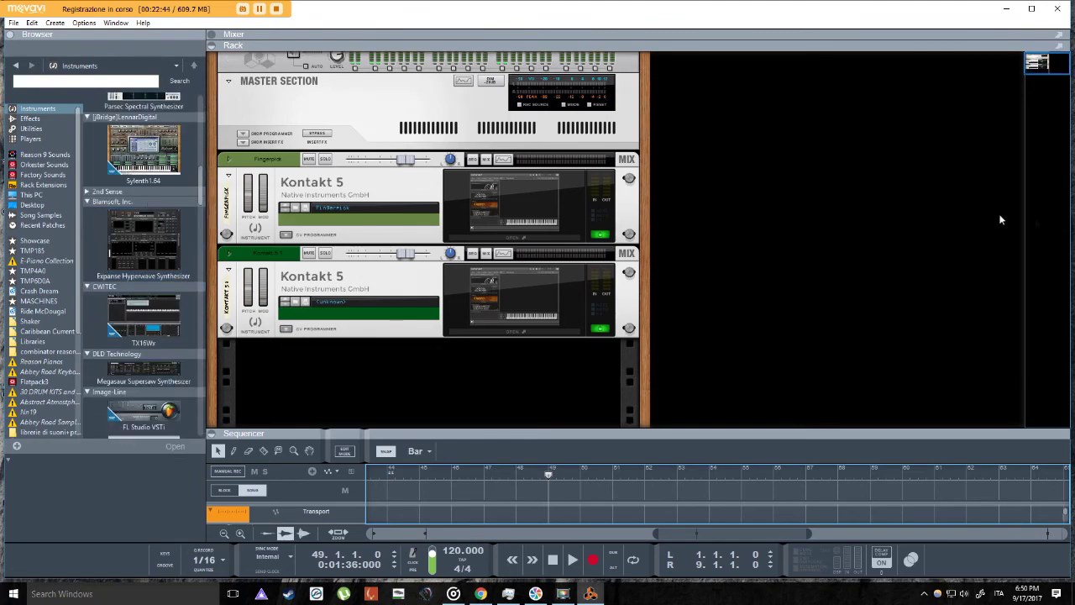
pyautogui.scroll(-7, 151, 210)
# Add a SubTractor Analog Synthesizer from the instrument browser to the empty space beside the existing rack column.
pyautogui.scroll(10, 160, 227)
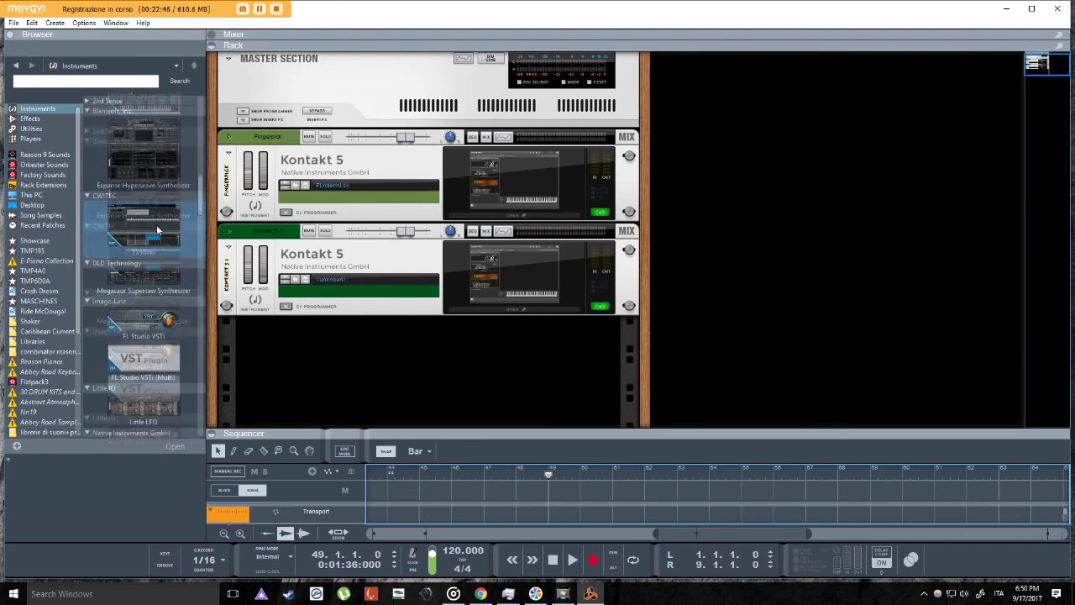
pyautogui.scroll(1, 143, 168)
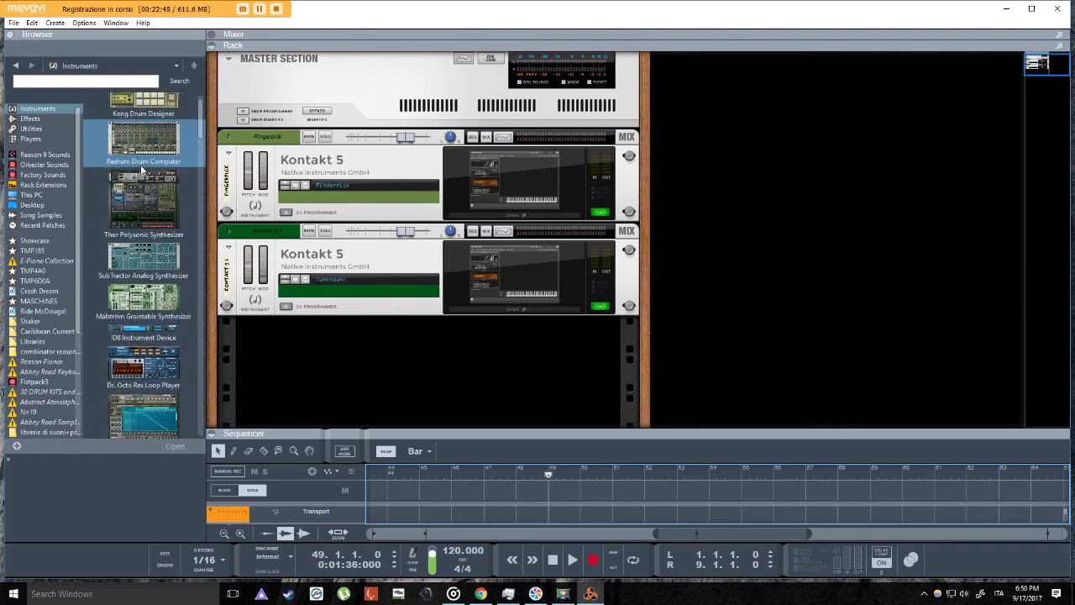
pyautogui.moveTo(143, 160); pyautogui.dragTo(834, 299)
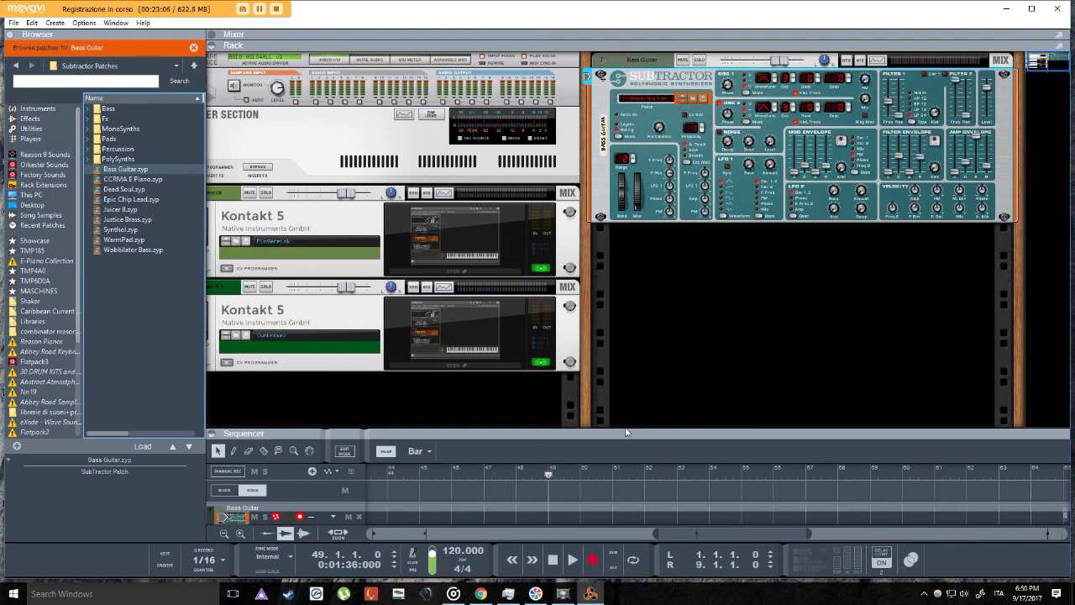
# Enlarge the sequencer to show all instrument tracks, with the song position at bar 1 and the right locator at bar 15.
pyautogui.moveTo(624, 433); pyautogui.dragTo(614, 257)
pyautogui.click(552, 559)
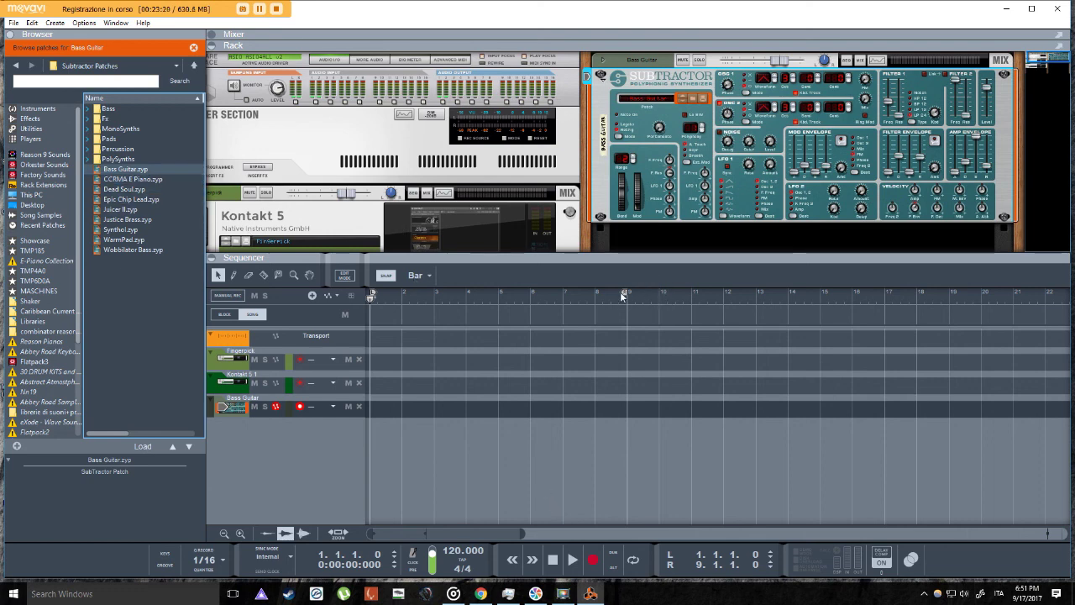
pyautogui.moveTo(626, 294); pyautogui.dragTo(834, 324)
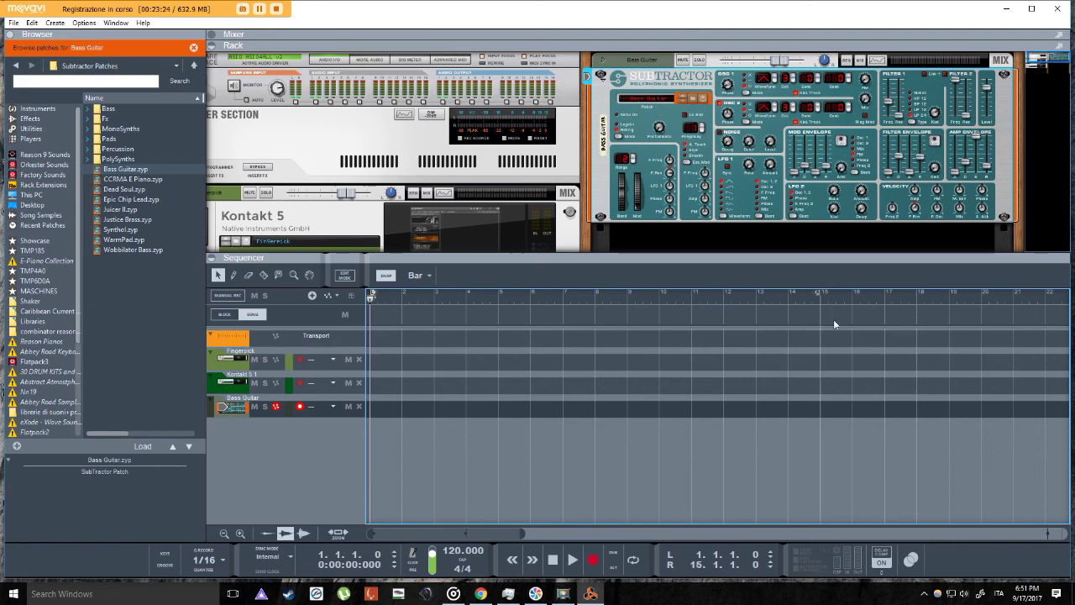
pyautogui.moveTo(615, 254); pyautogui.dragTo(592, 203)
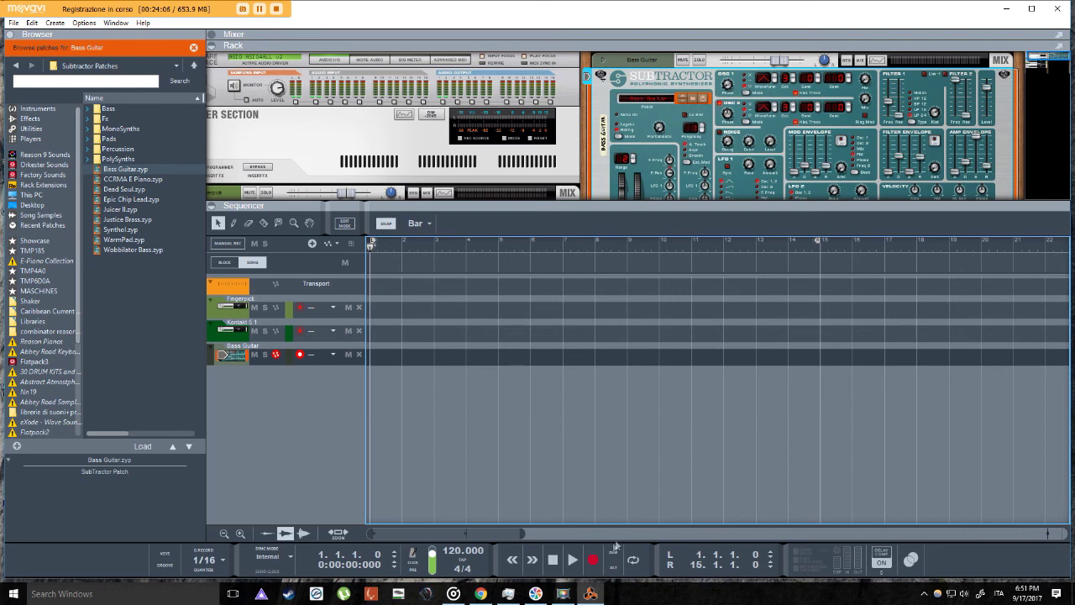
pyautogui.click(535, 593)
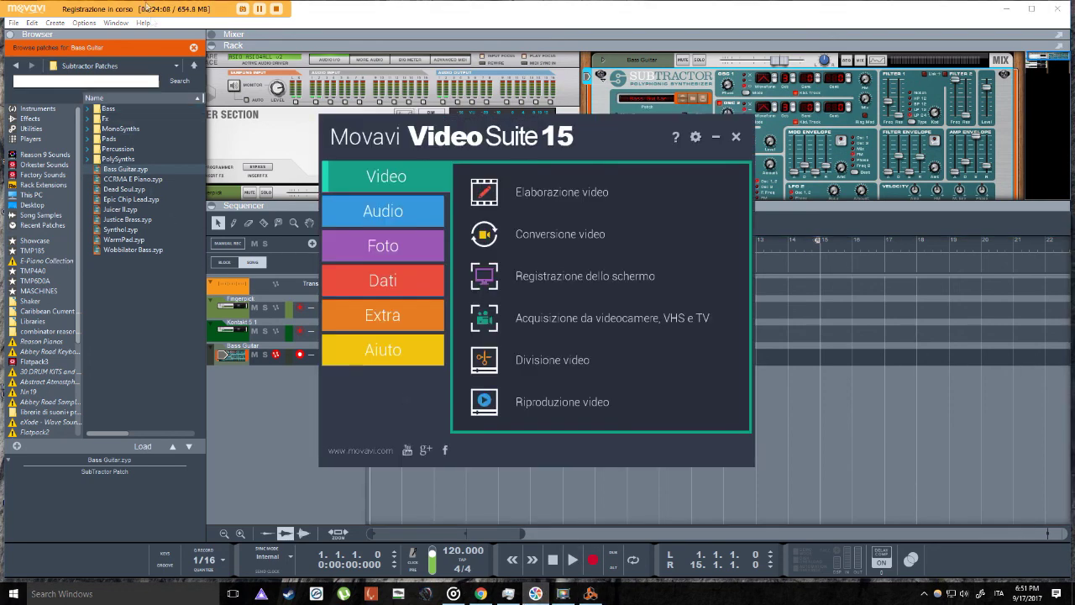